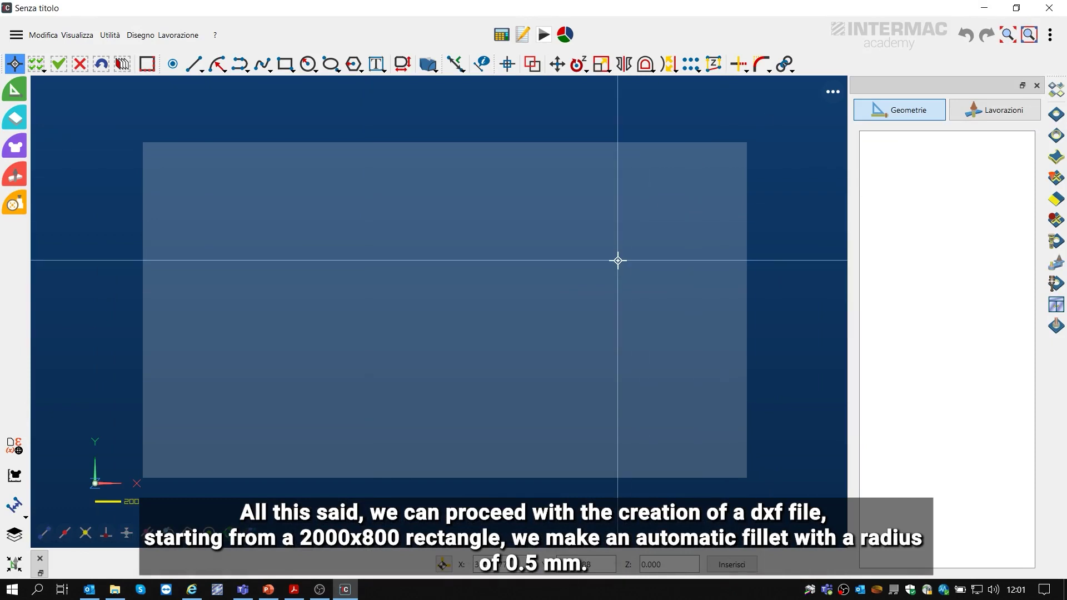
# Draw a 2000 x 800 mm rectangle starting at the lower-left corner of the workpiece area.
pyautogui.click(285, 65)
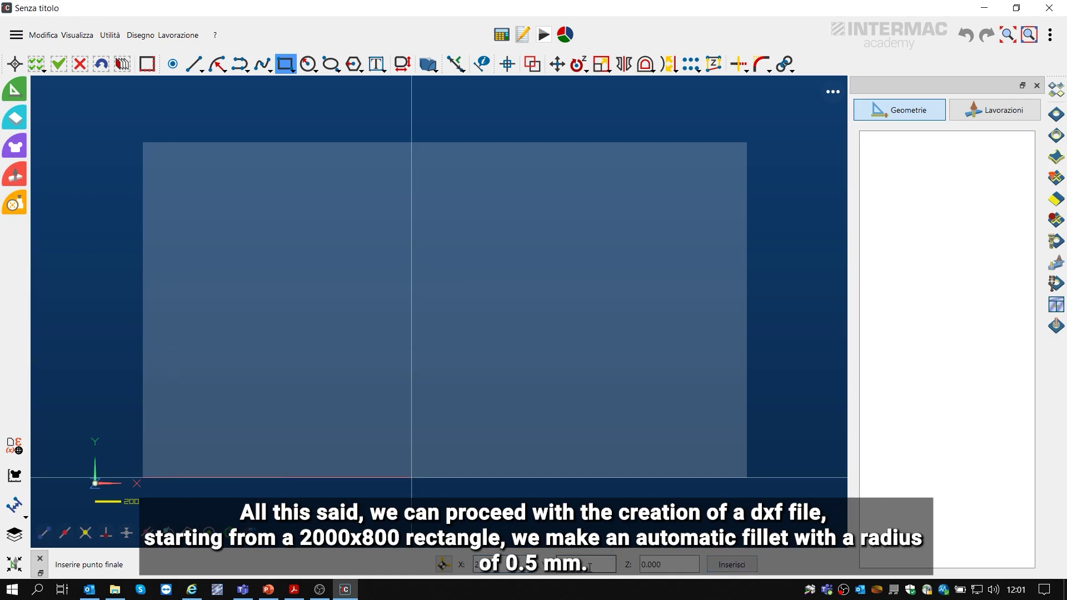
pyautogui.click(412, 371)
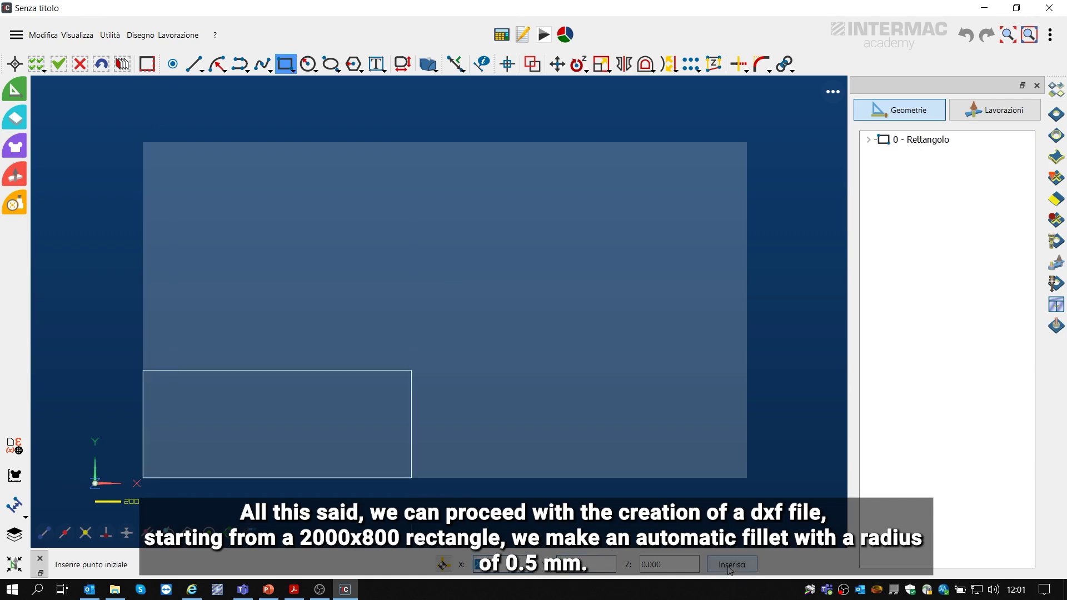
pyautogui.press('Escape')
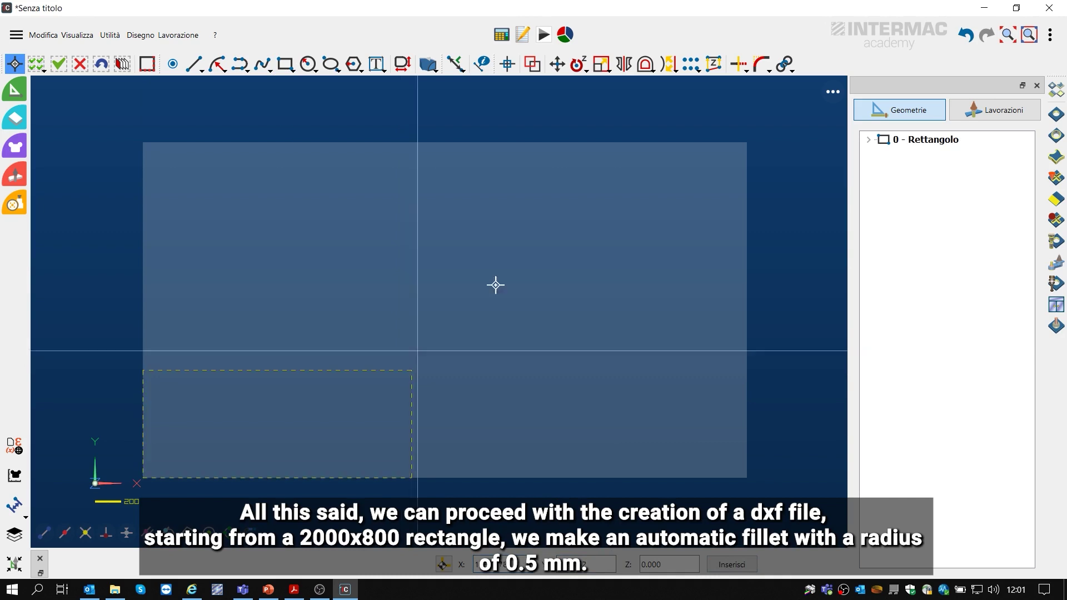
# Round all corners of the rectangle with automatic fillets of 0.5 mm radius.
pyautogui.click(767, 71)
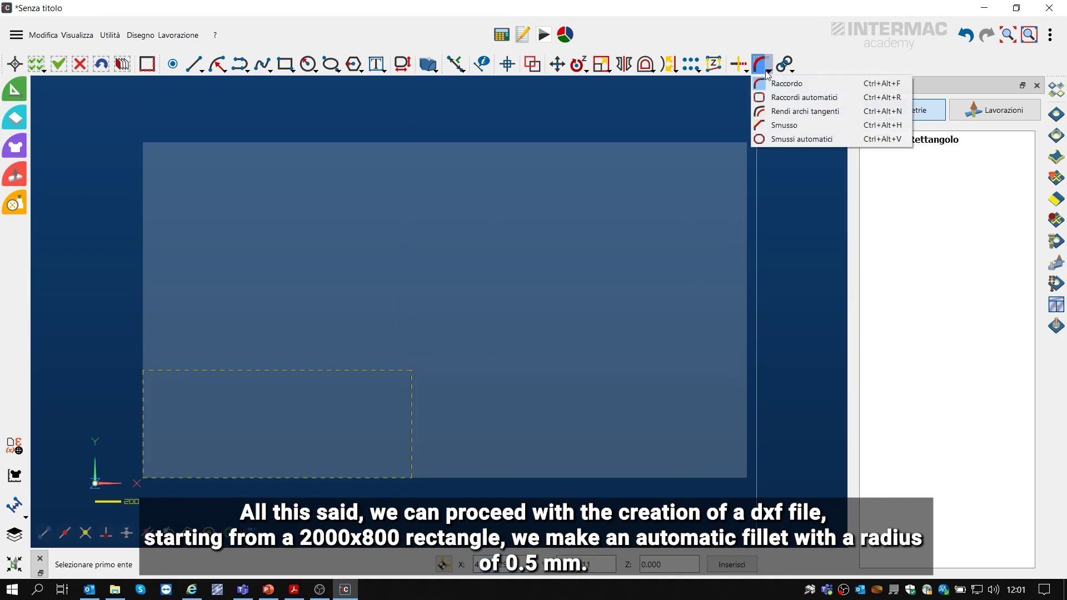
pyautogui.click(772, 99)
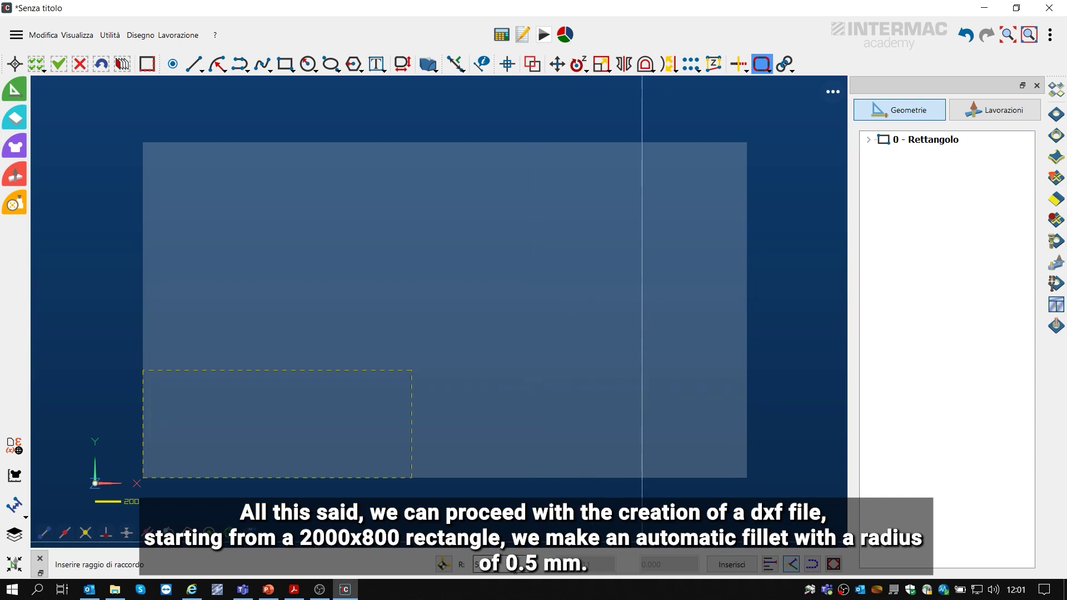
pyautogui.click(732, 565)
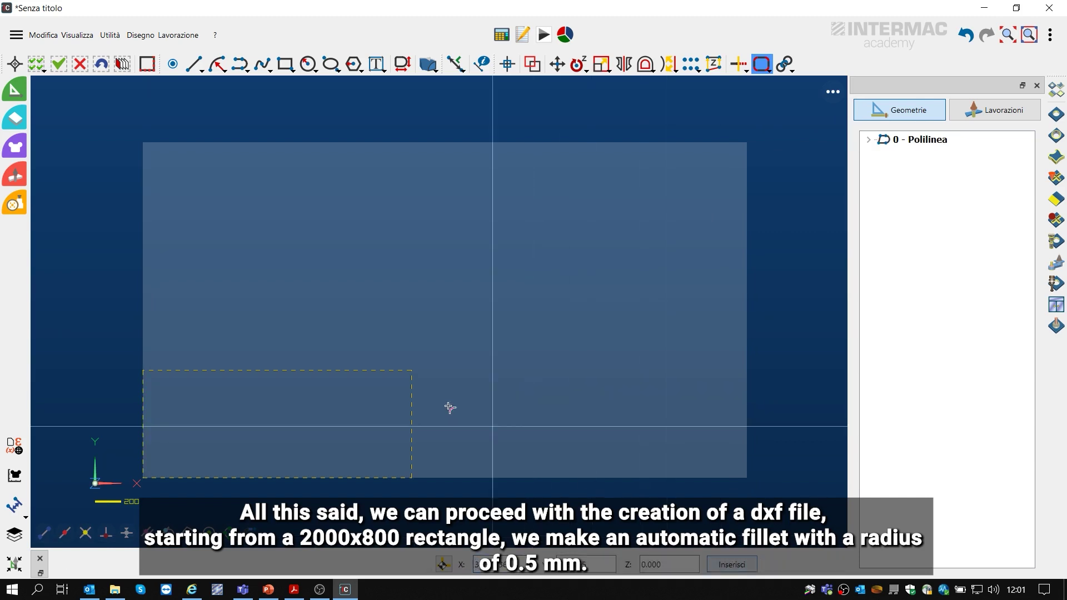
pyautogui.press('Escape')
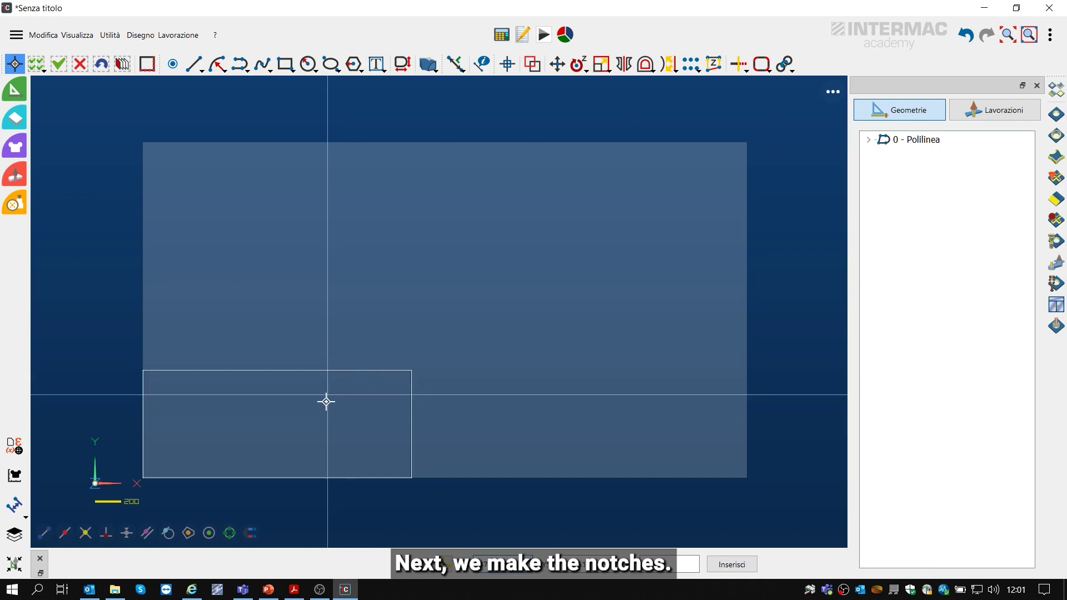
# Create a line parallel to the rectangle's left edge, offset 300 mm inwards.
pyautogui.scroll(5, 139, 485)
pyautogui.scroll(5, 133, 482)
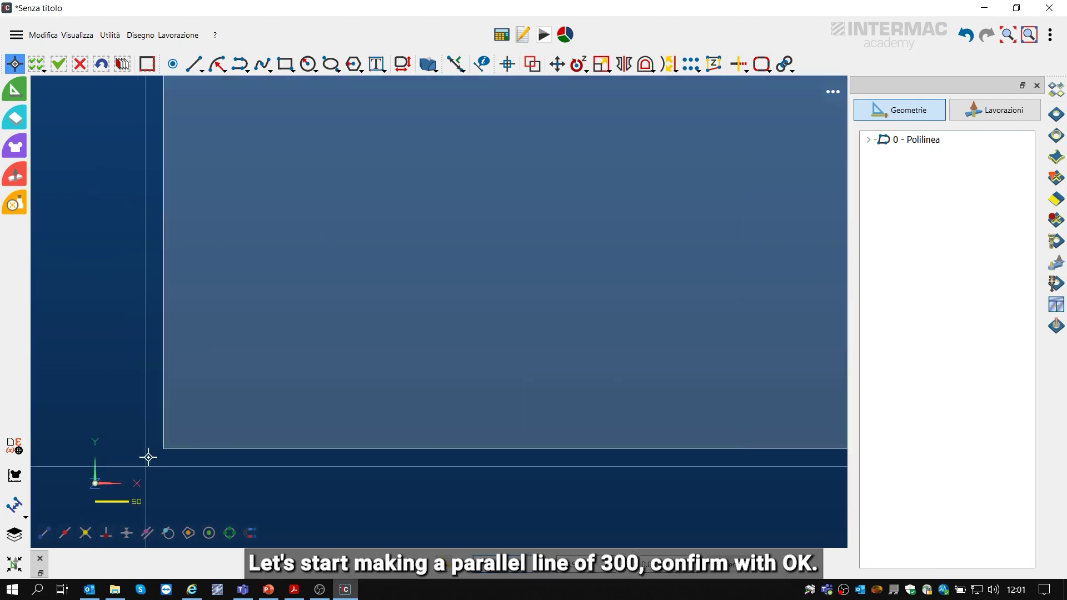
pyautogui.click(201, 70)
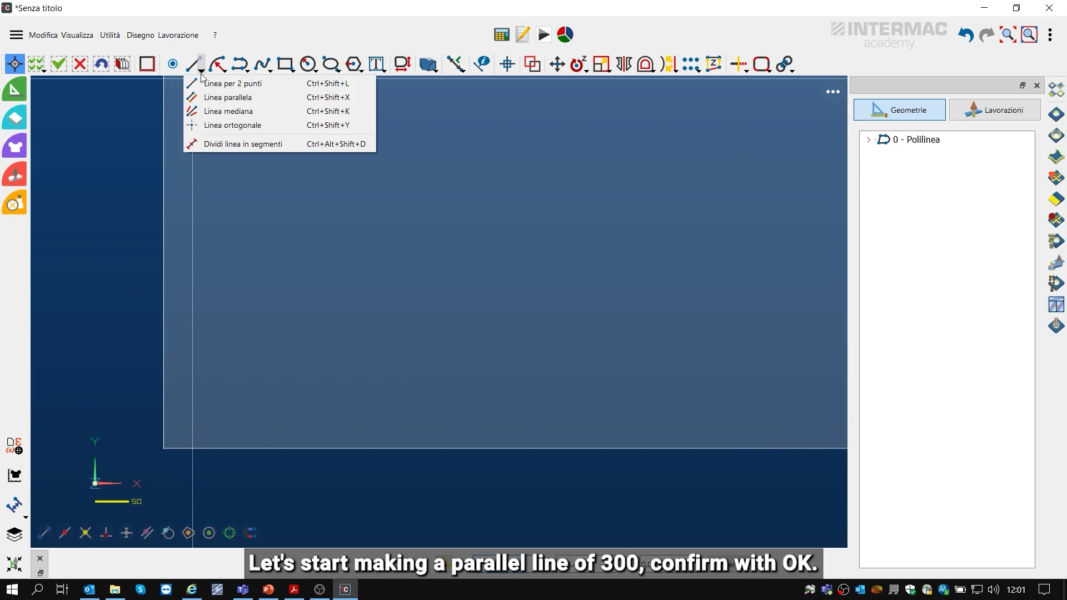
pyautogui.click(225, 97)
pyautogui.click(164, 358)
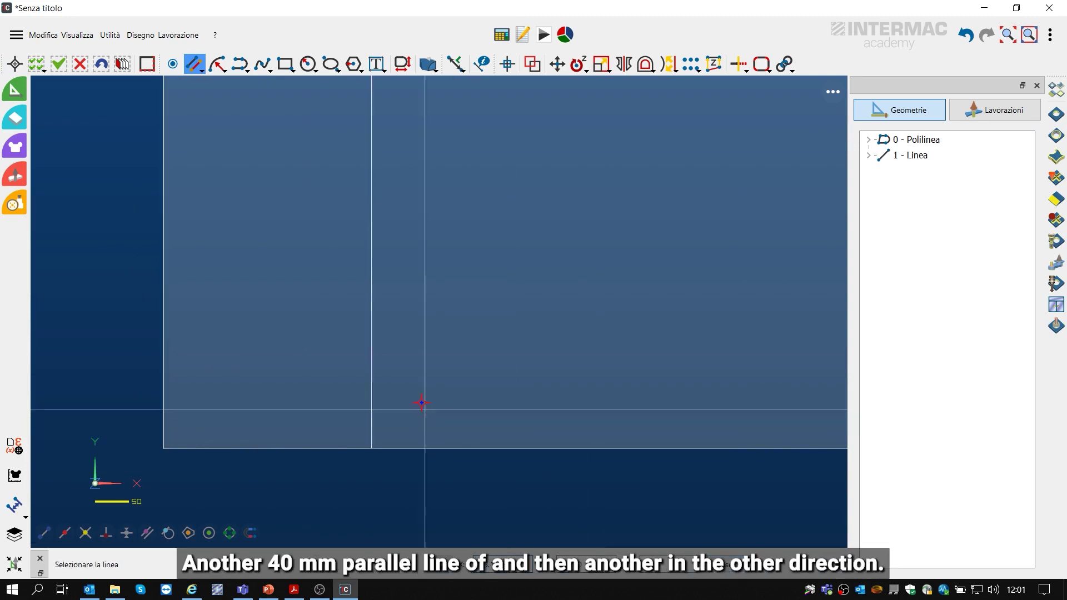
# Add parallel lines 40 mm to each side of the vertical line and one 70 mm above the rectangle's bottom edge.
pyautogui.click(372, 400)
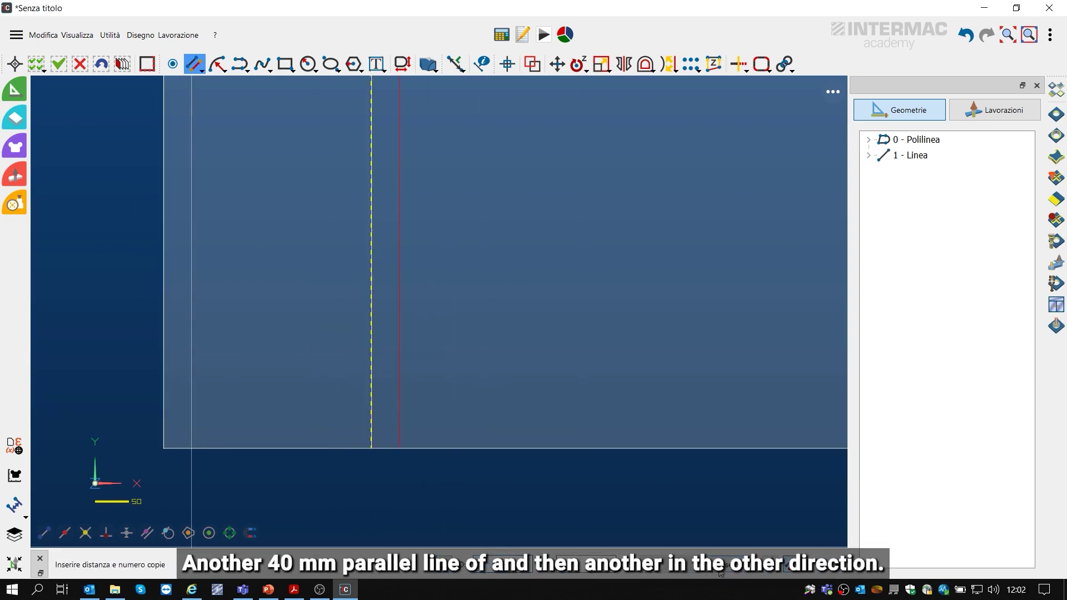
pyautogui.click(603, 496)
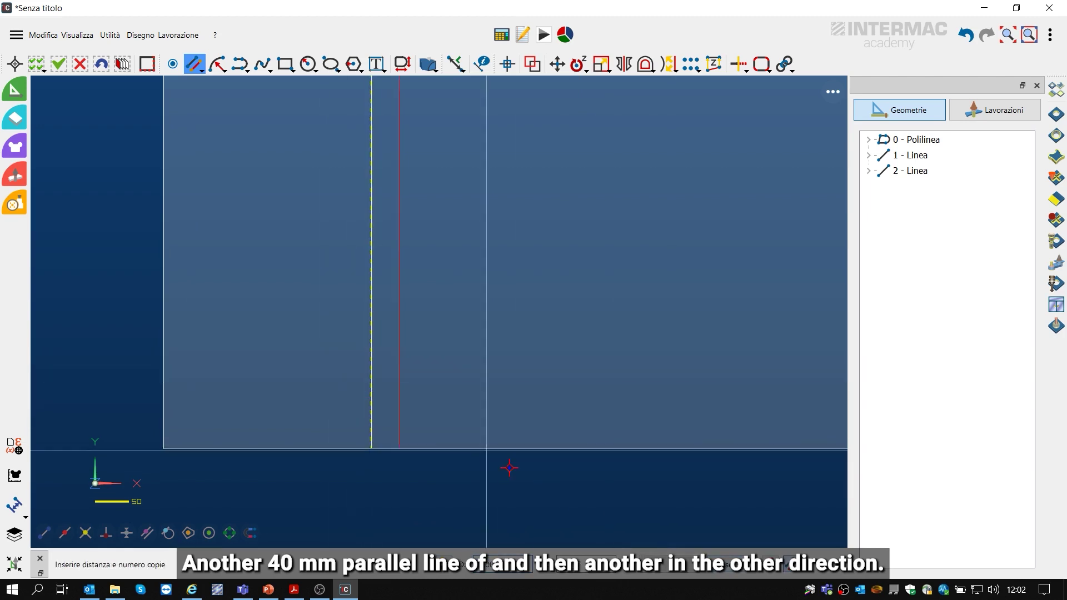
pyautogui.click(739, 565)
pyautogui.click(422, 447)
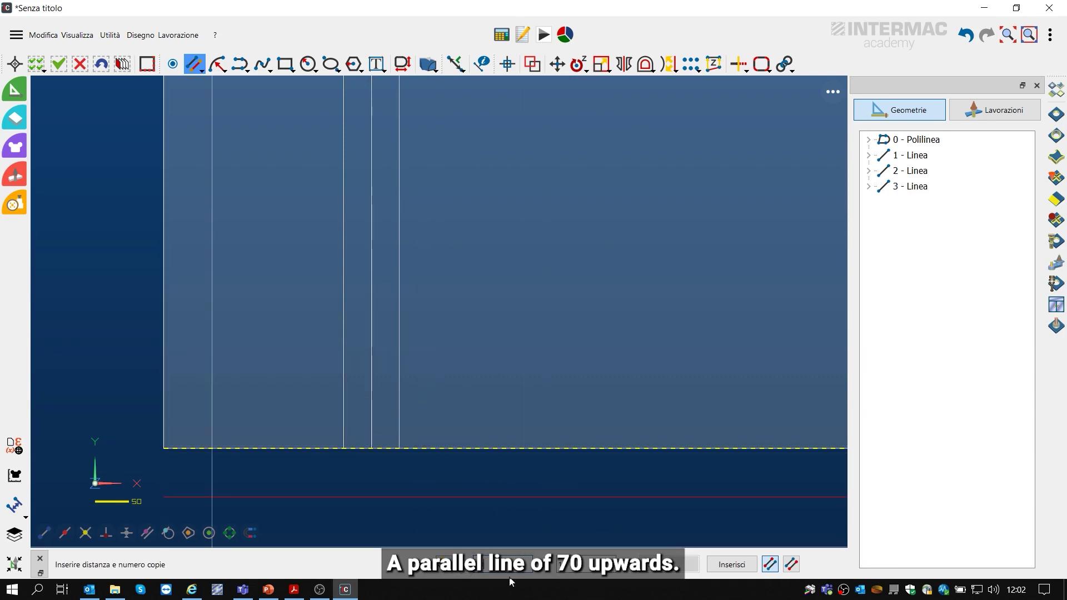
pyautogui.click(744, 565)
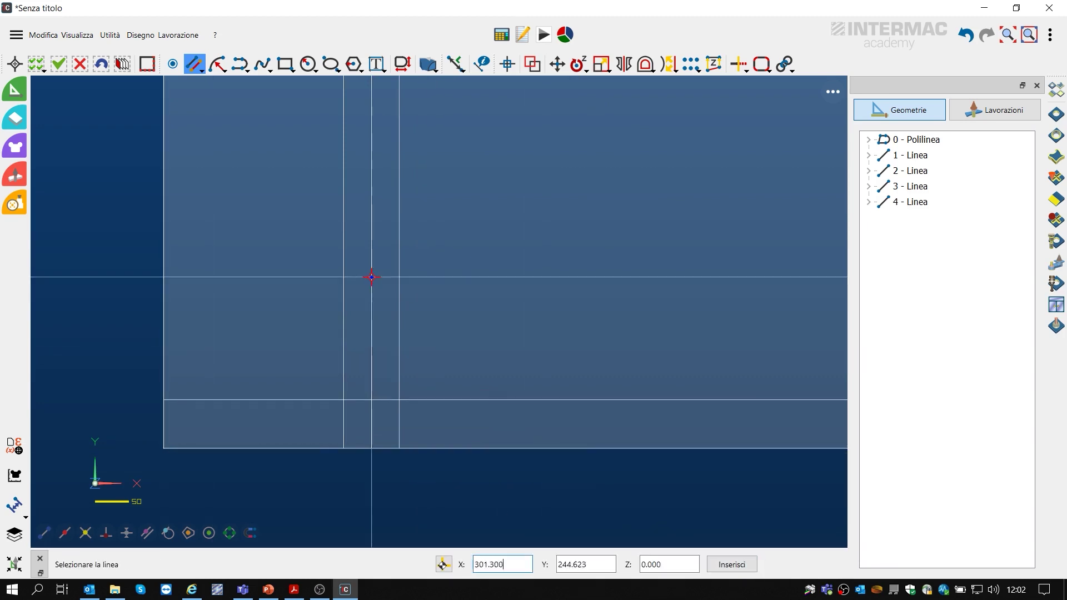
# Draw circles of 15 mm radius where the two outer vertical lines cross the horizontal line, and delete the middle vertical line.
pyautogui.click(308, 66)
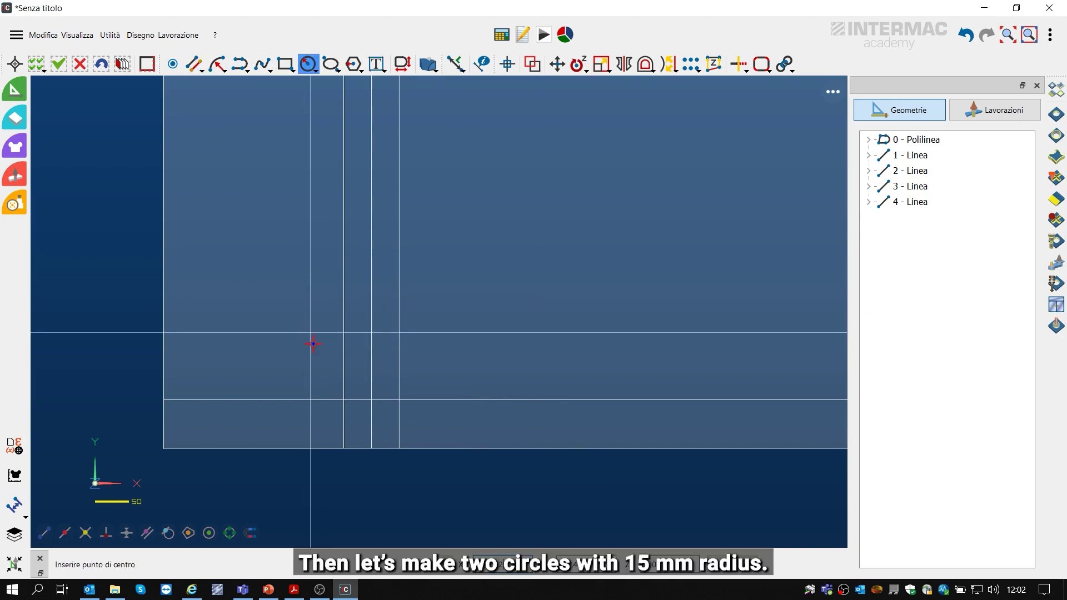
pyautogui.click(343, 398)
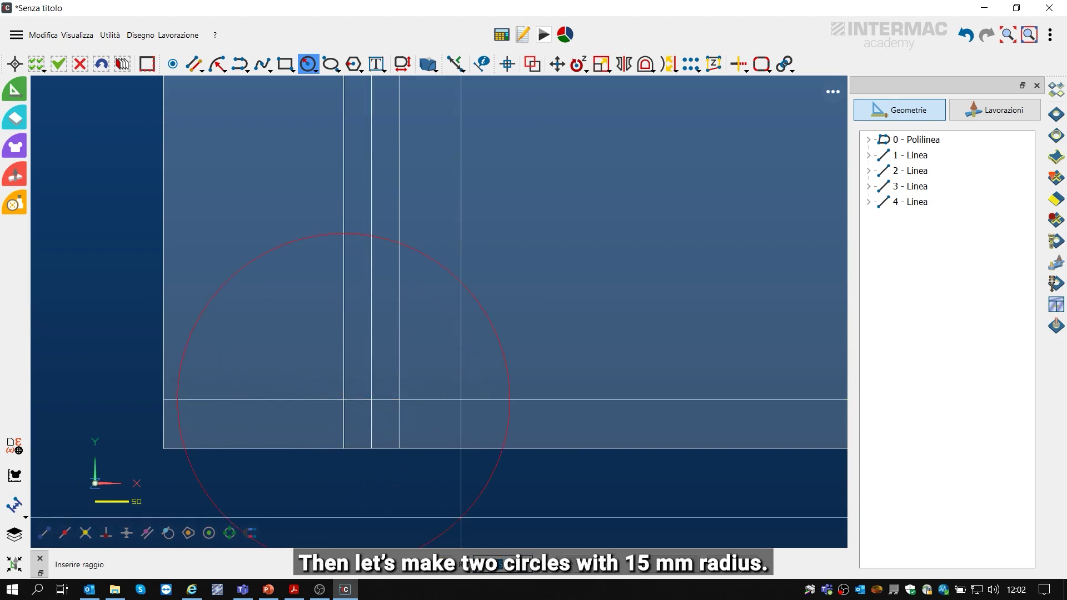
pyautogui.write('15')
pyautogui.press('Return')
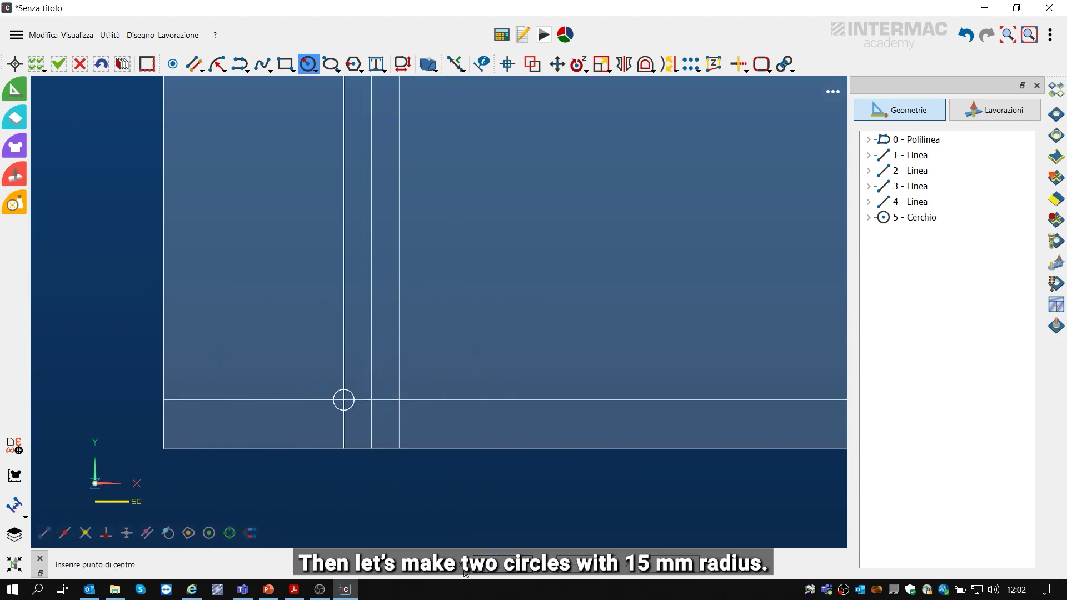
pyautogui.click(398, 399)
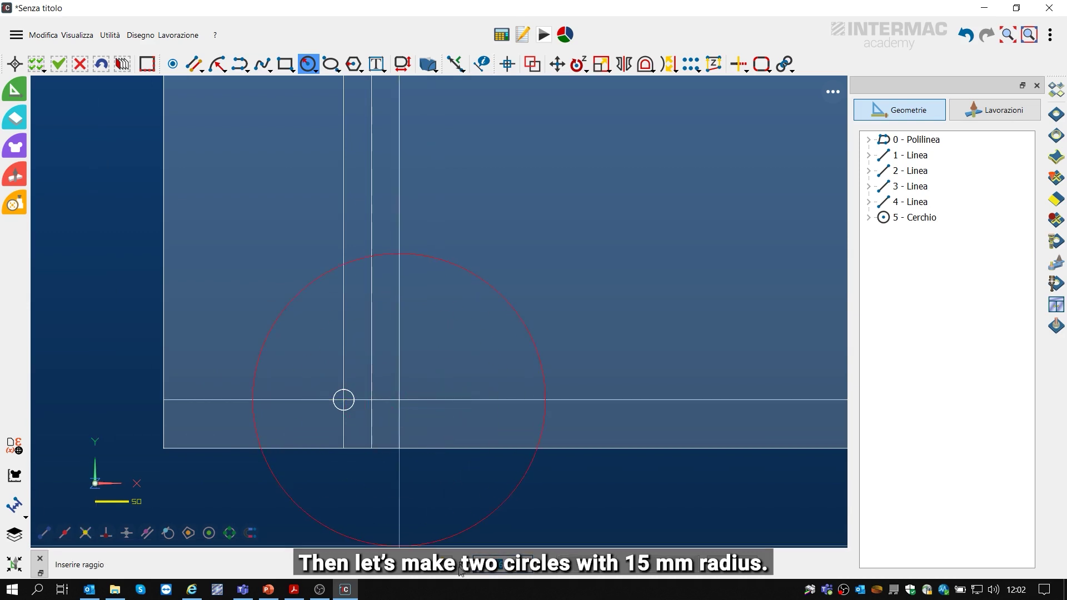
pyautogui.write('15')
pyautogui.press('Return')
pyautogui.press('Escape')
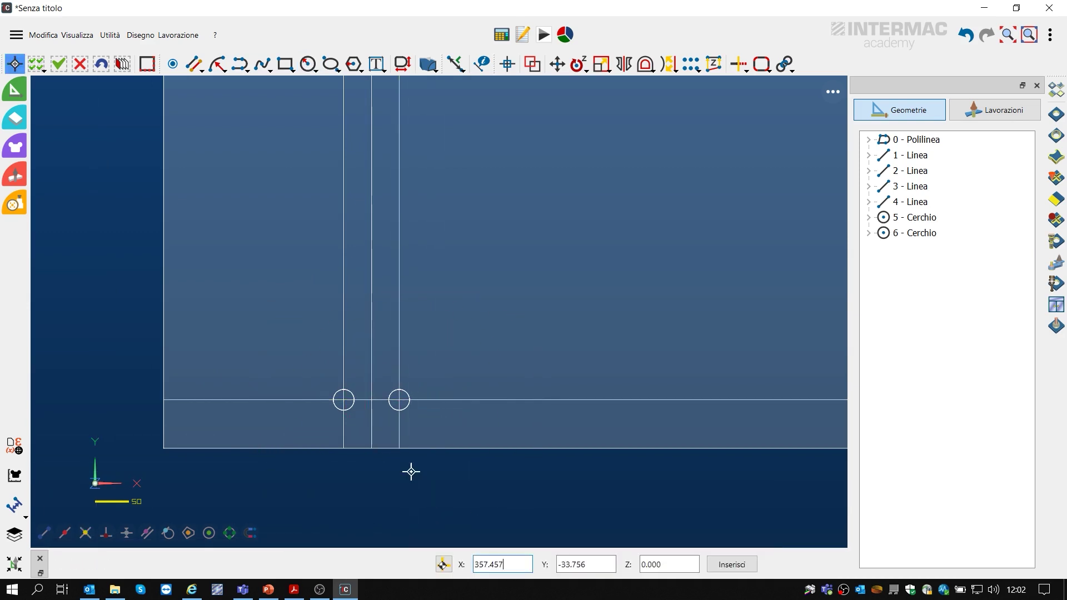
pyautogui.click(369, 374)
pyautogui.press('Delete')
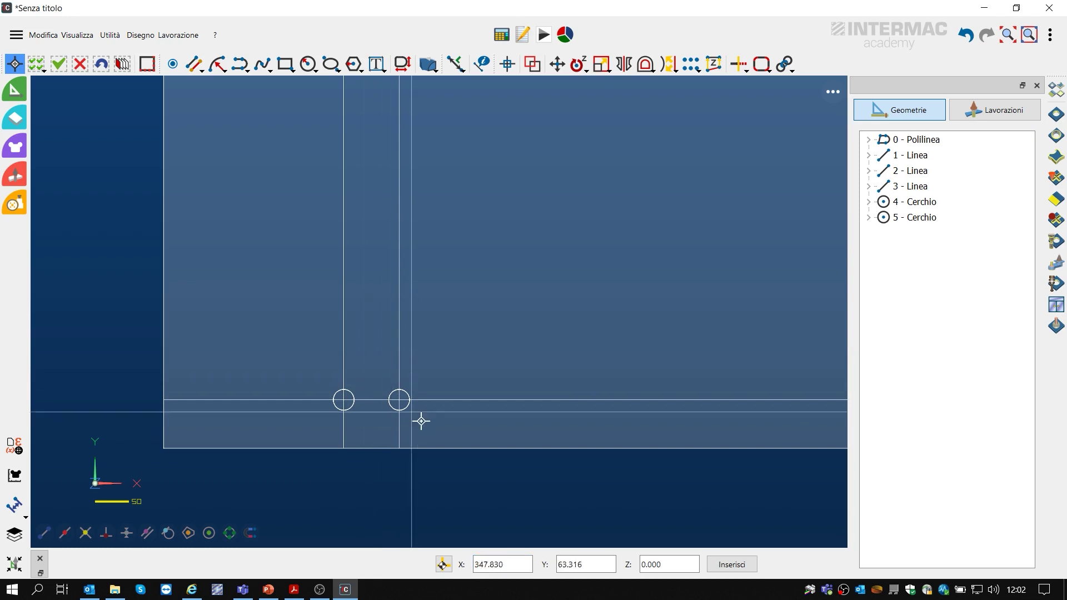
# Trim the line segments inside both circles and the circle arcs facing the notch interior to form the notch outline.
pyautogui.moveTo(428, 424); pyautogui.dragTo(283, 352)
pyautogui.click(744, 67)
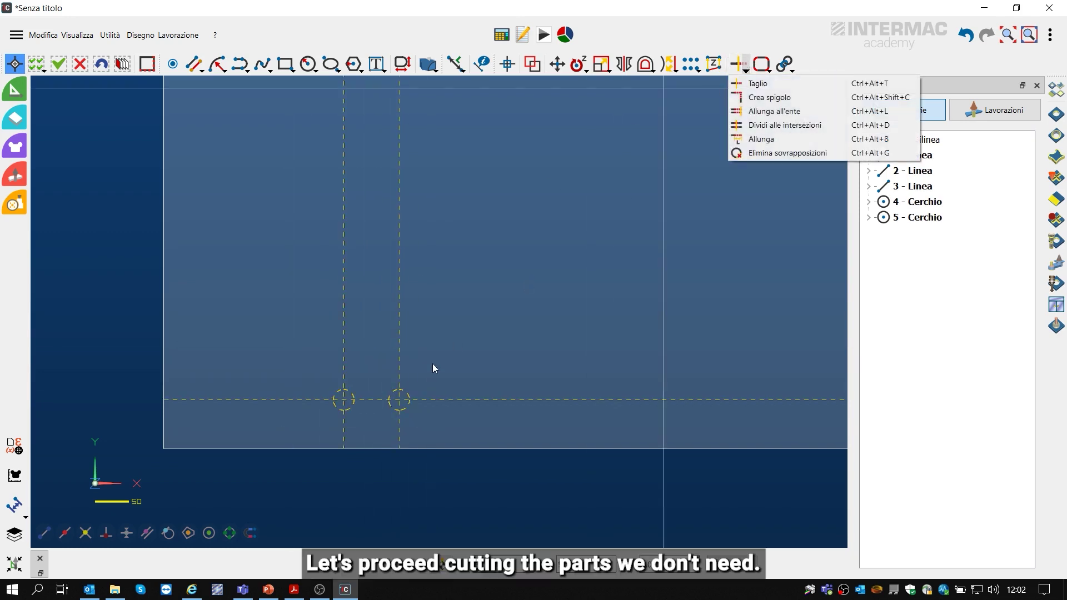
pyautogui.click(757, 84)
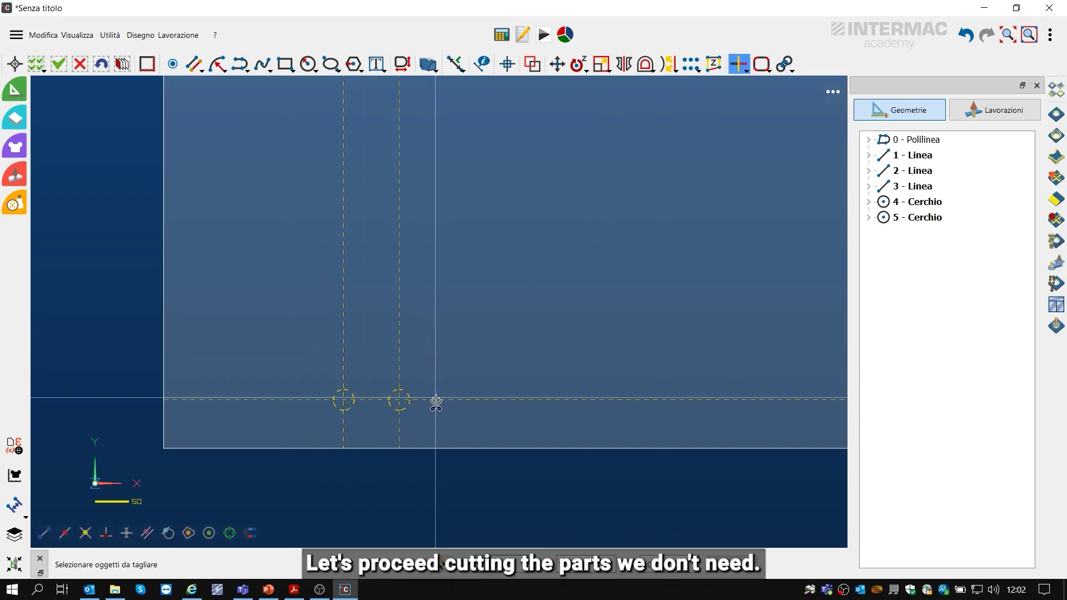
pyautogui.scroll(5, 415, 400)
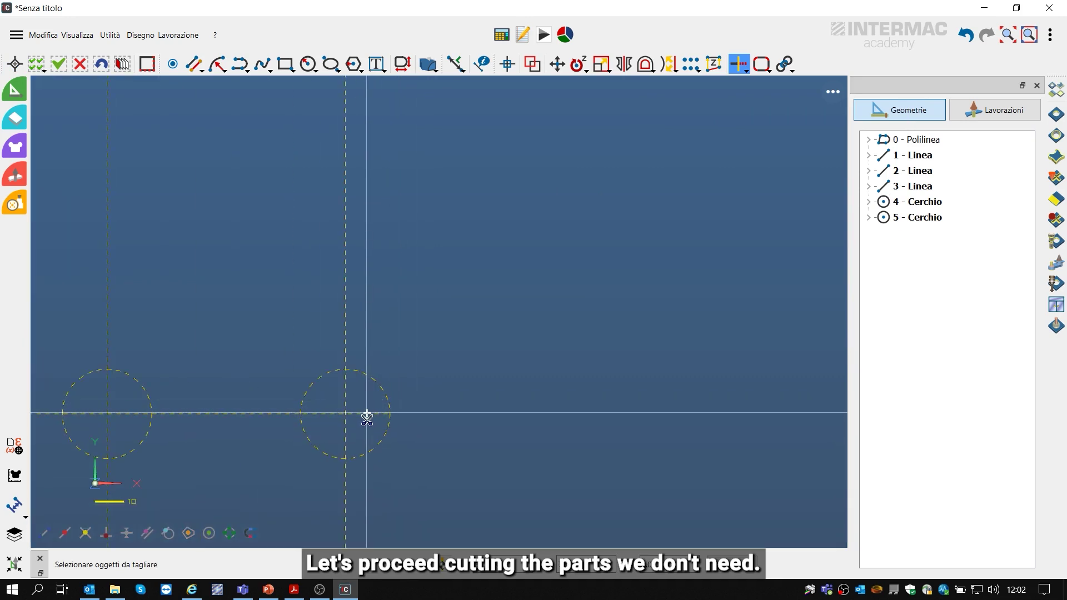
pyautogui.click(331, 412)
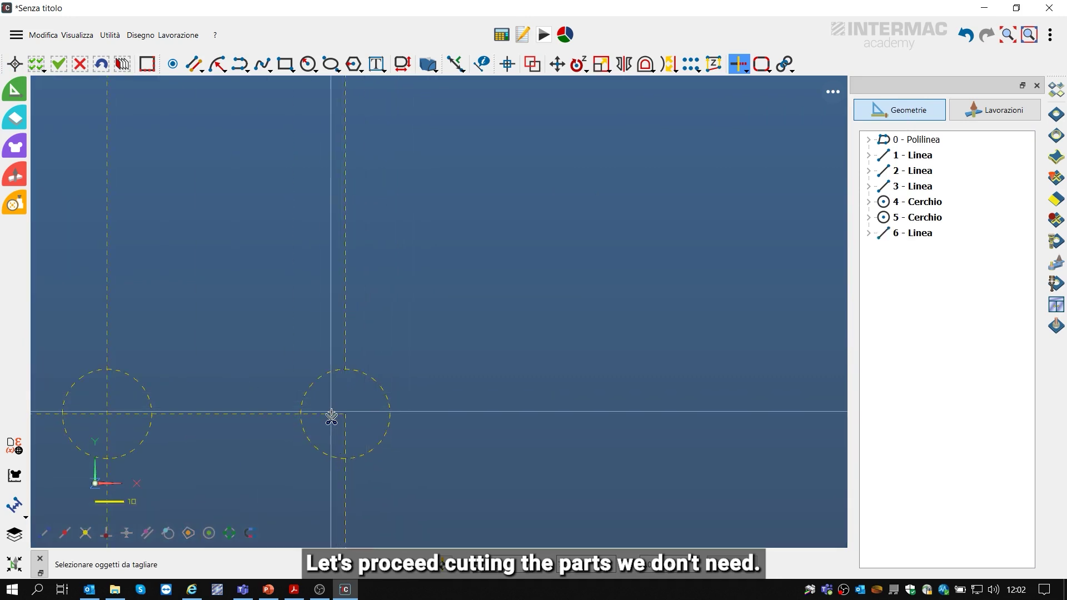
pyautogui.click(305, 436)
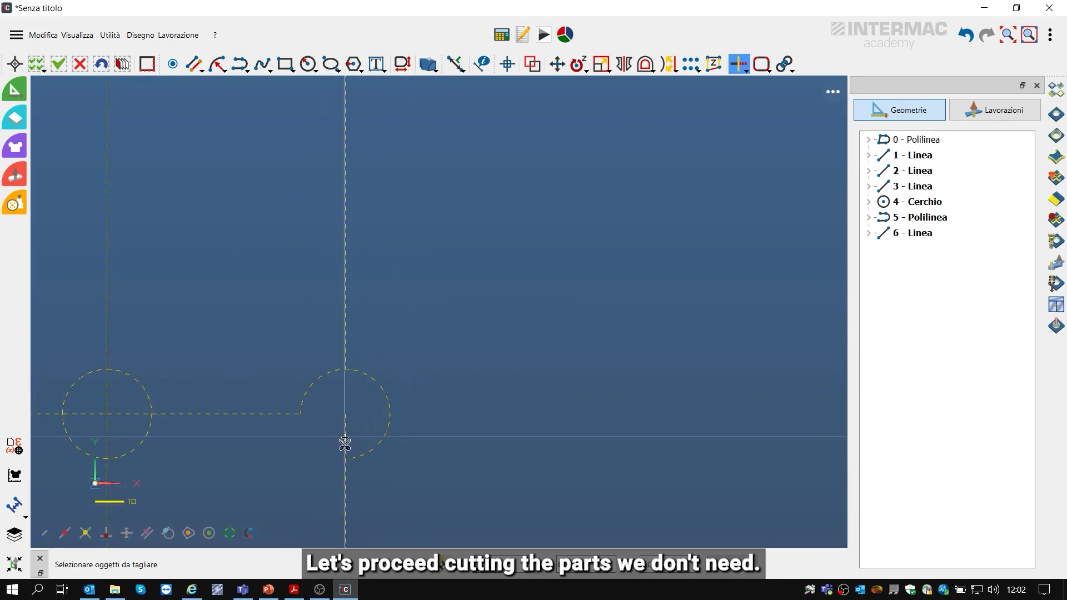
pyautogui.click(136, 442)
pyautogui.click(111, 418)
pyautogui.click(88, 418)
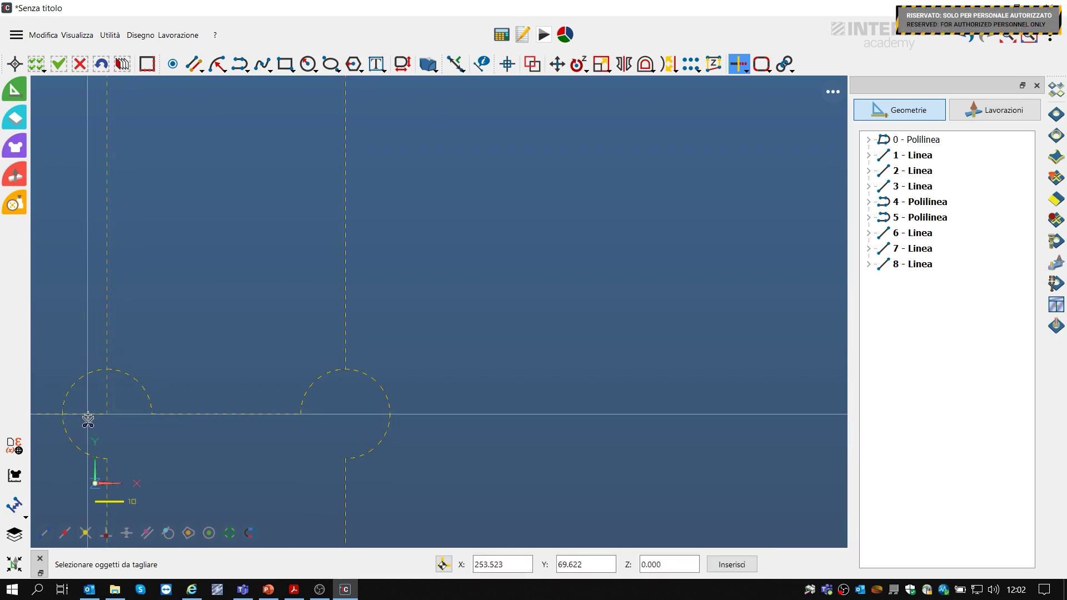
pyautogui.scroll(-2, 222, 364)
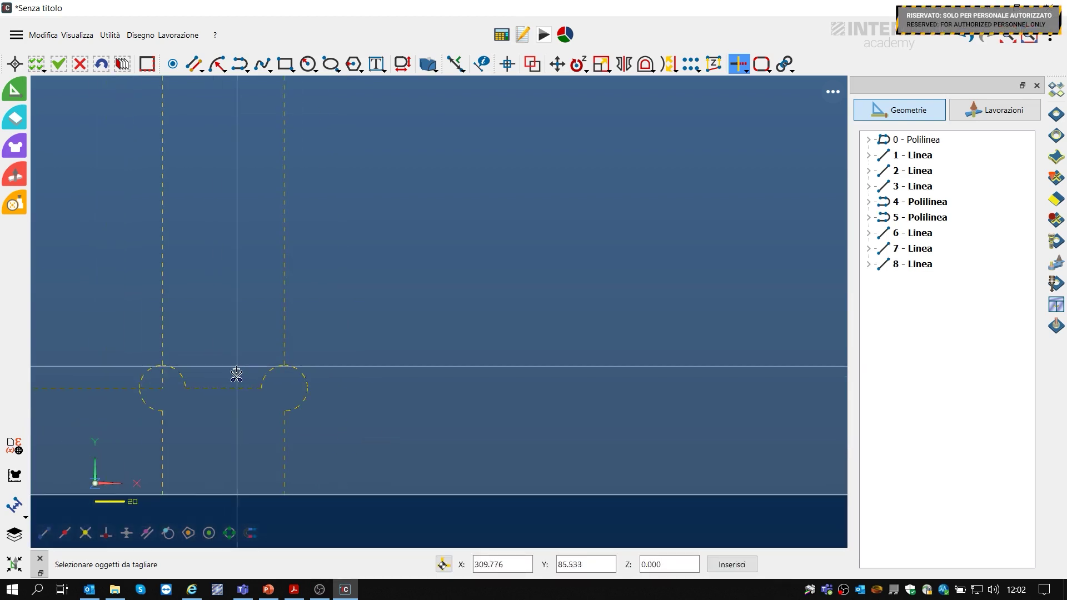
pyautogui.press('Escape')
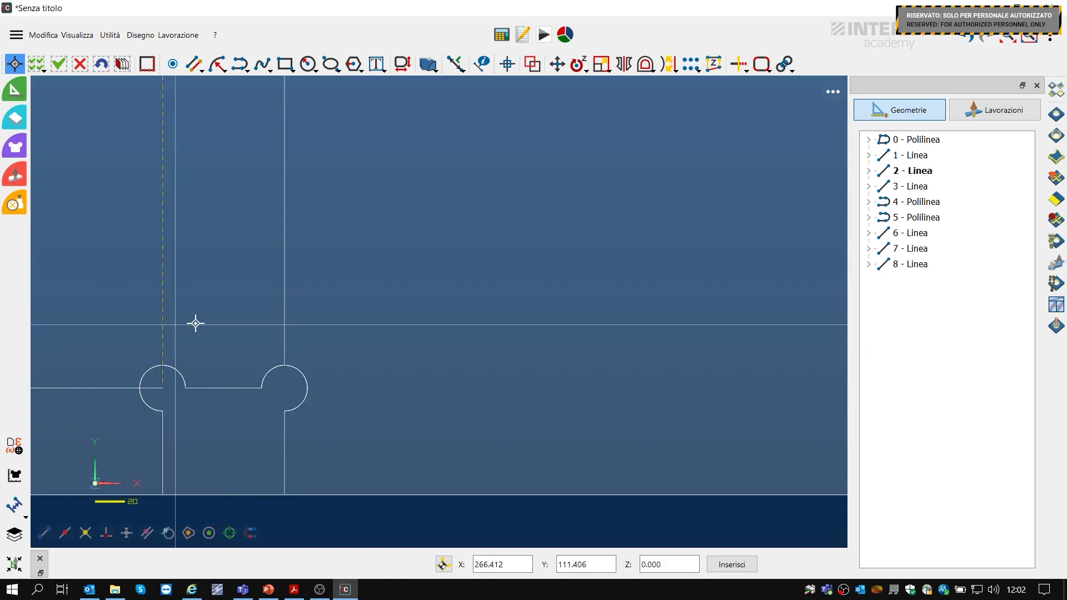
# Delete the two leftover vertical lines above the notch and the leftover horizontal line to its left.
pyautogui.click(283, 306)
pyautogui.click(114, 387)
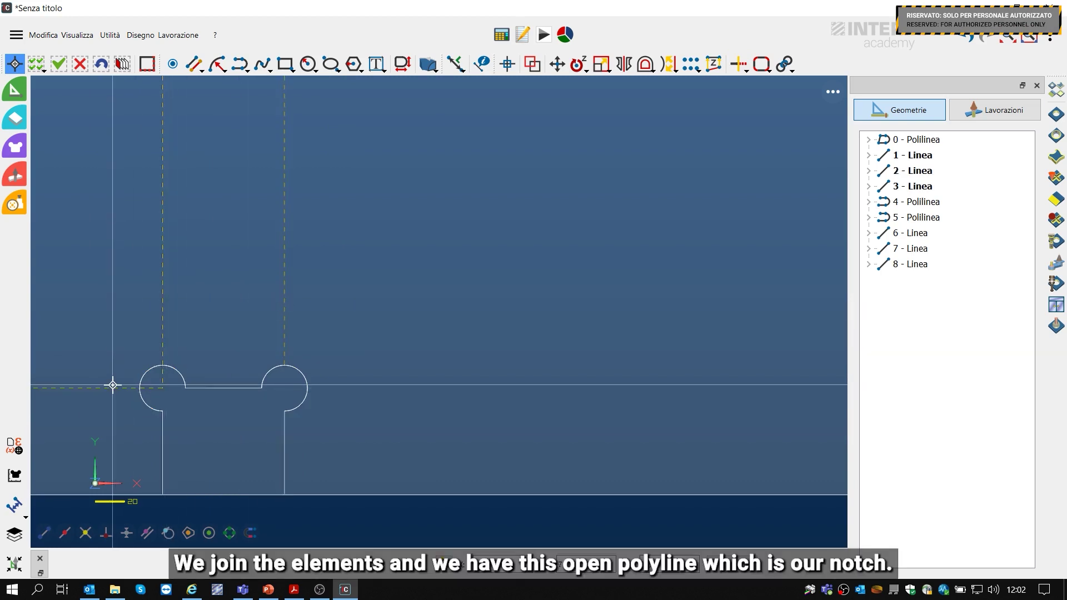
pyautogui.press('Delete')
# Join the remaining lines and arcs of the notch into one open polyline.
pyautogui.moveTo(333, 424); pyautogui.dragTo(119, 315)
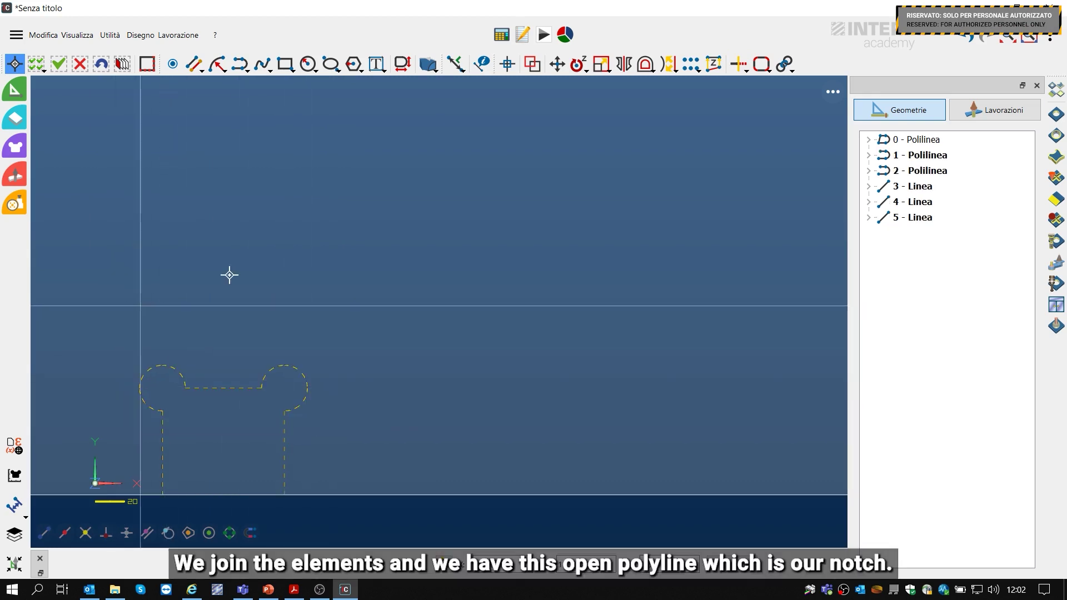
pyautogui.click(784, 64)
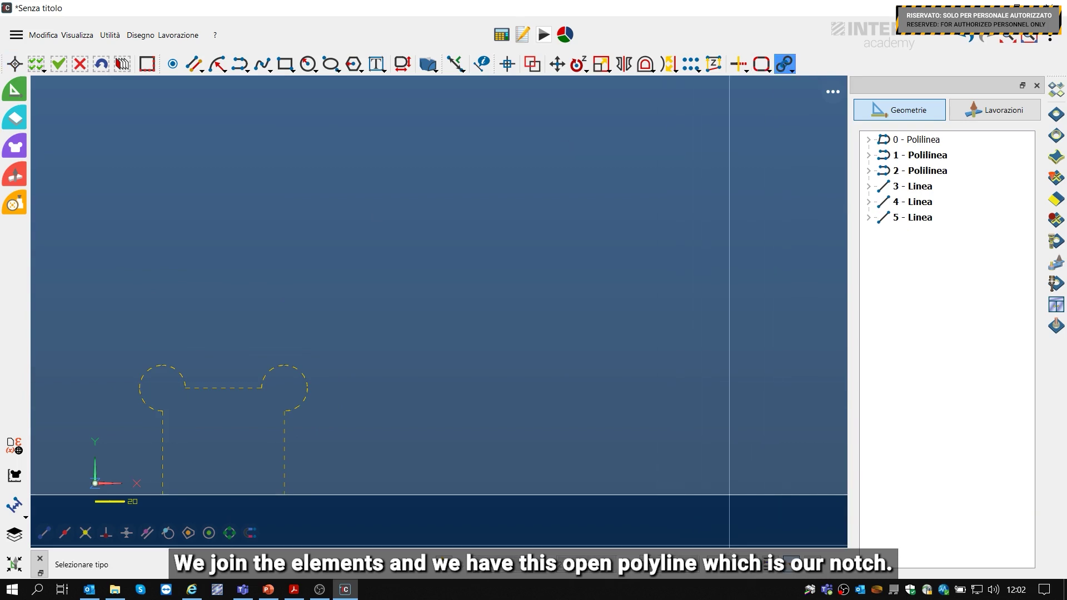
pyautogui.scroll(-4, 238, 361)
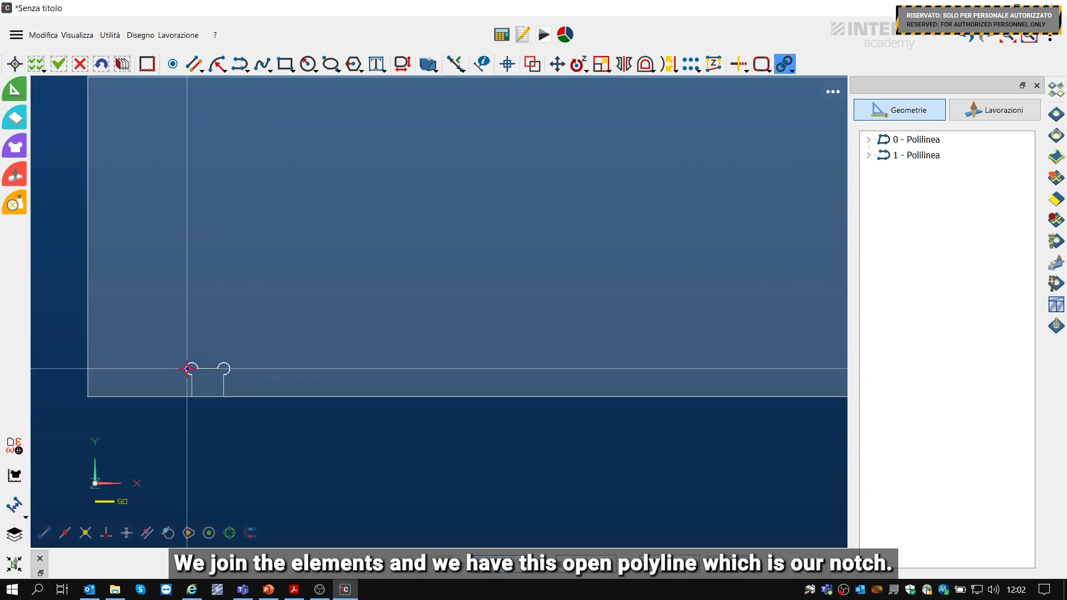
pyautogui.press('Escape')
# Mirror a copy of the notch about the vertical line through the midpoints of the panel's bottom and top edges.
pyautogui.click(213, 367)
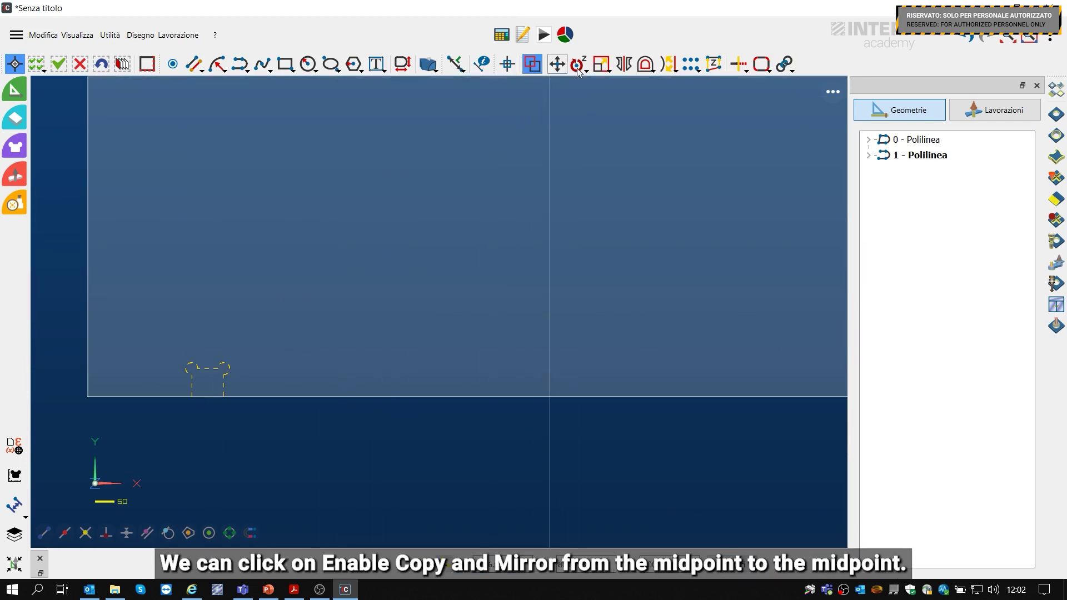
pyautogui.click(624, 65)
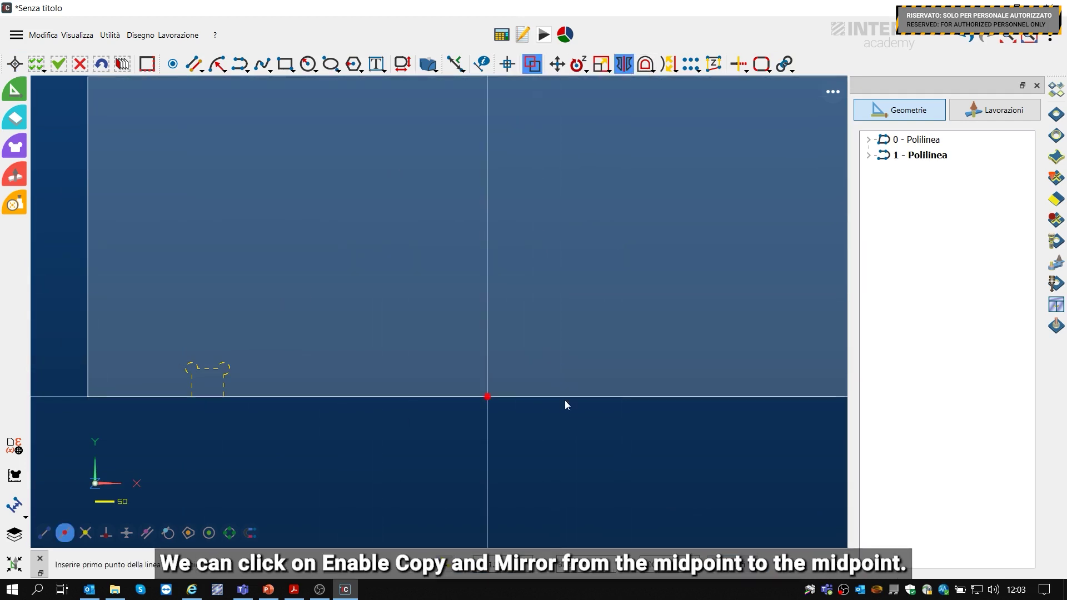
pyautogui.click(541, 395)
pyautogui.scroll(-3, 500, 472)
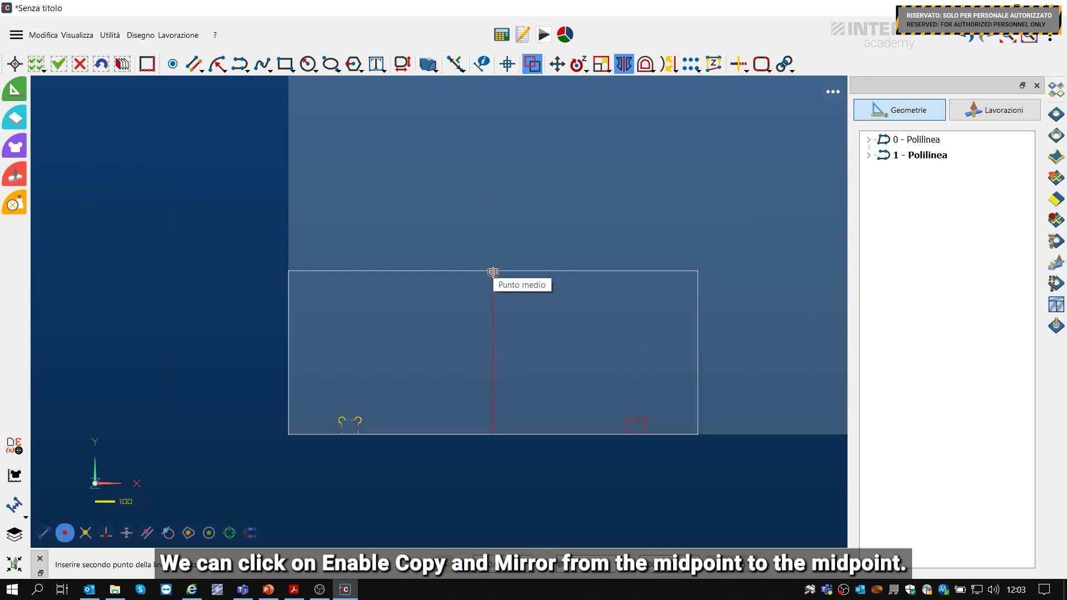
pyautogui.click(493, 273)
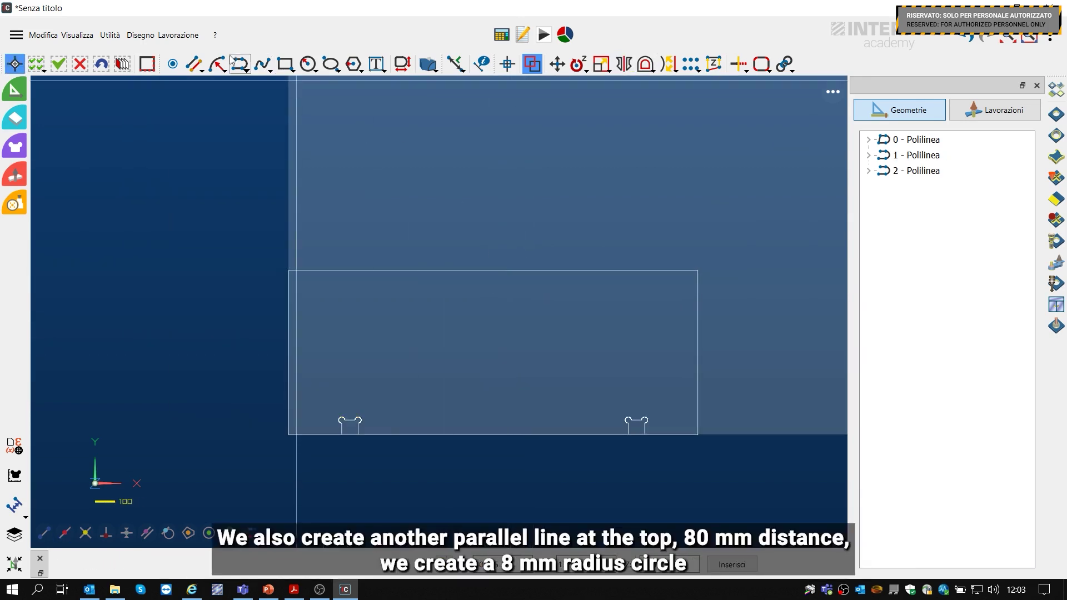
# Draw a line parallel to the panel's top edge, 80 mm inside the panel.
pyautogui.click(191, 66)
pyautogui.click(478, 271)
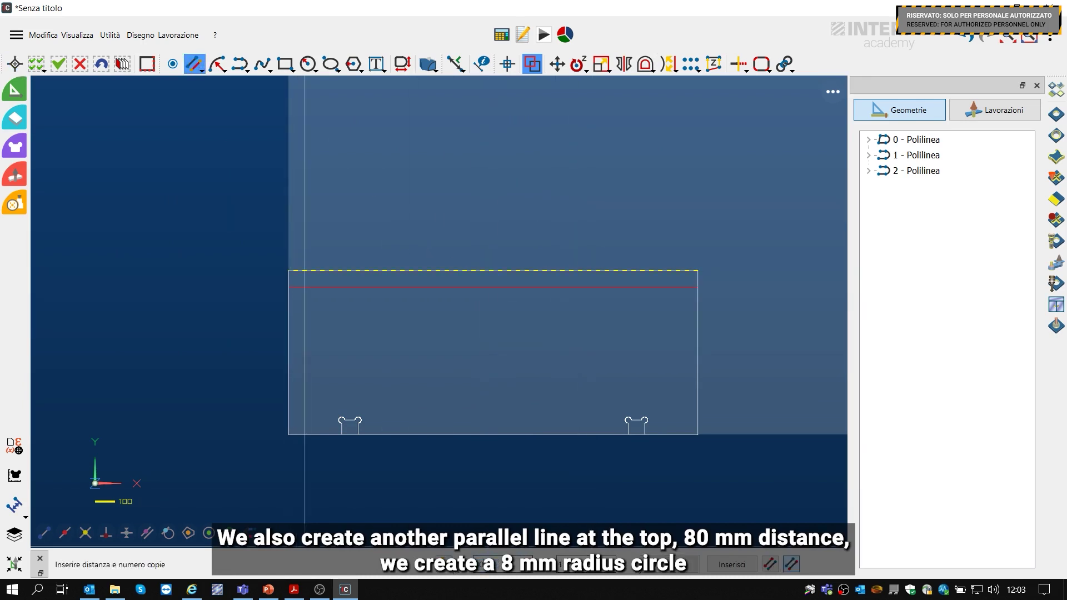
pyautogui.click(717, 565)
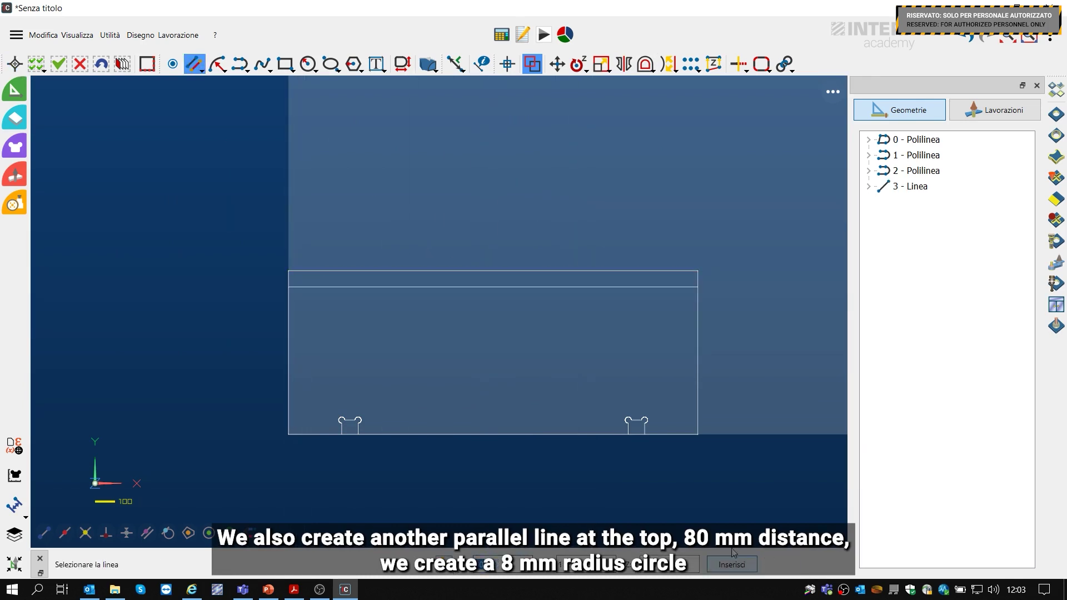
# Draw a circle of 8 mm radius at the midpoint of the parallel line, and delete that line.
pyautogui.click(317, 70)
pyautogui.click(327, 83)
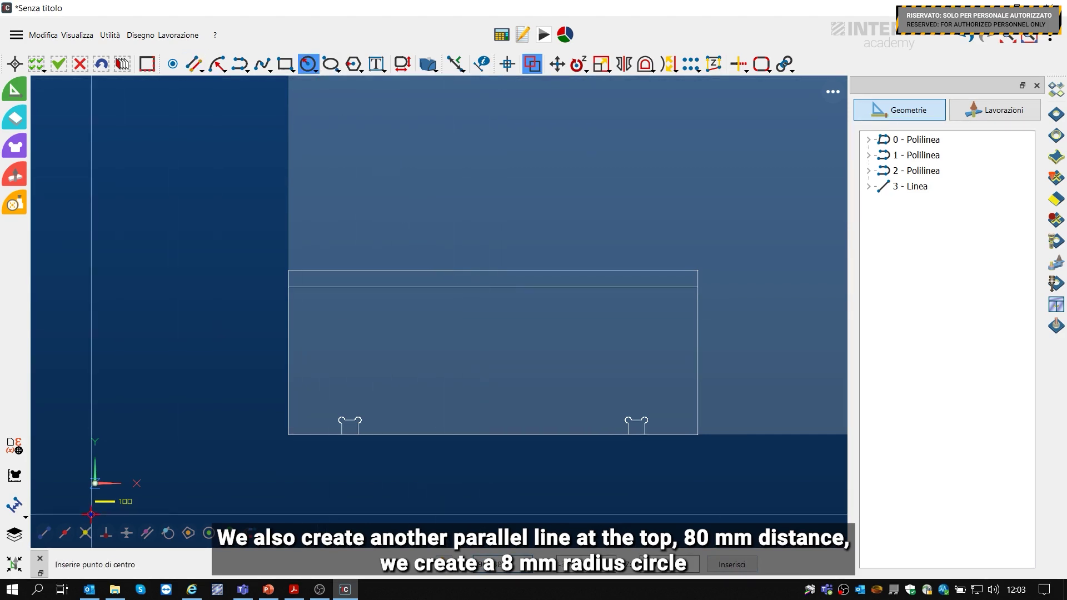
pyautogui.click(493, 287)
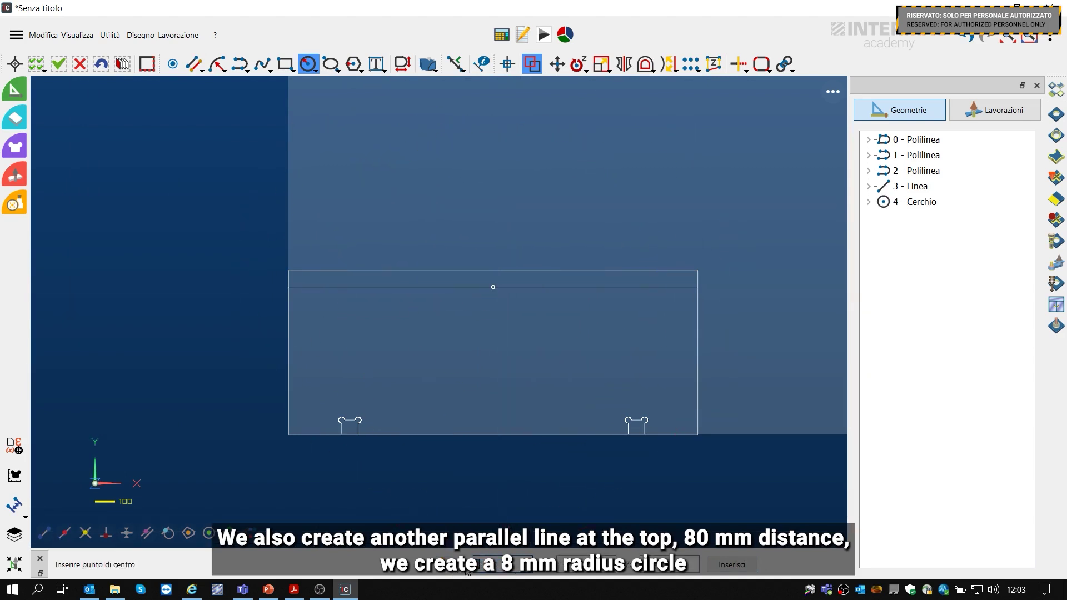
pyautogui.press('Escape')
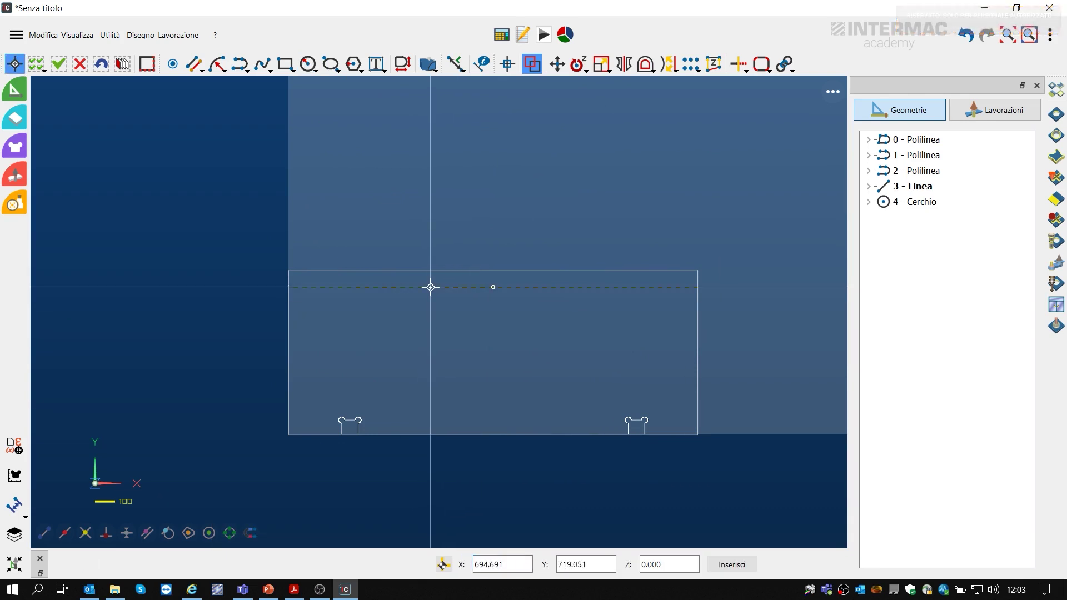
pyautogui.click(431, 287)
pyautogui.press('Delete')
# Place a breakpoint on the right vertical side of each of the two notches, snapping to the nearest point.
pyautogui.scroll(6, 351, 435)
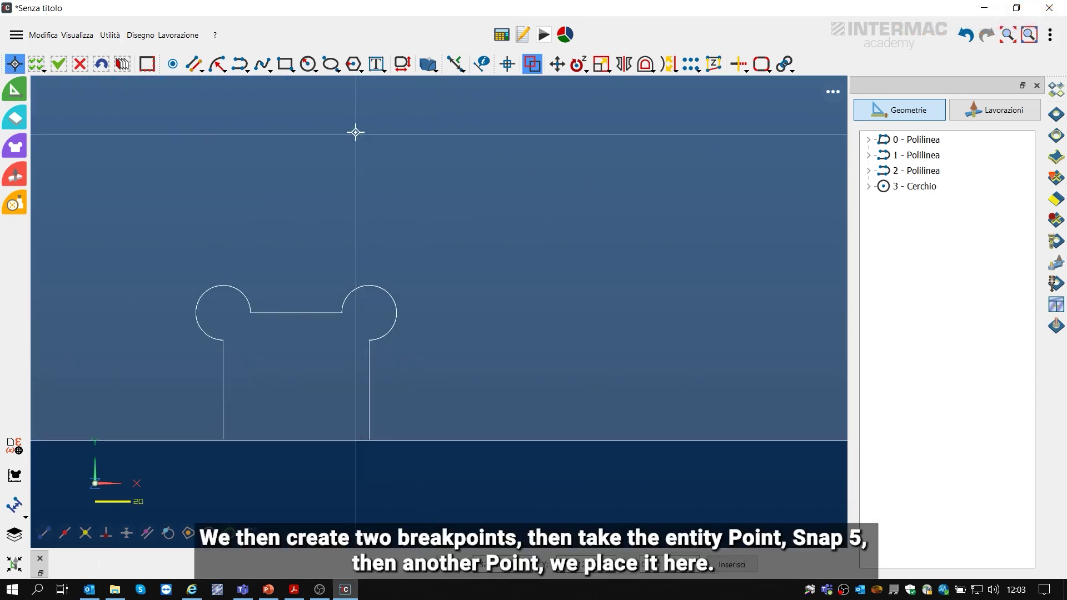
pyautogui.click(172, 65)
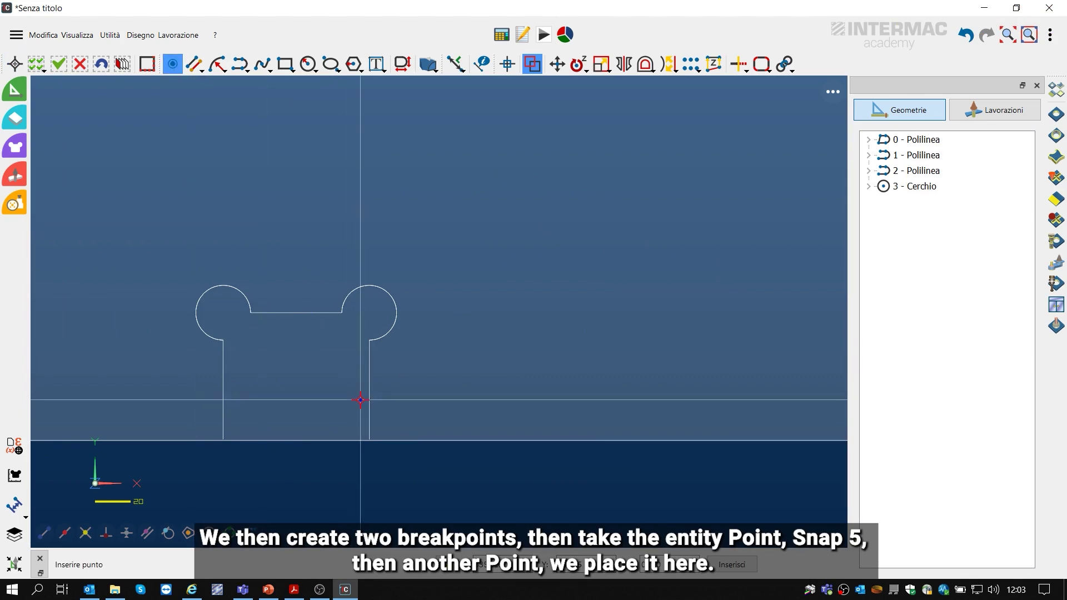
pyautogui.click(127, 533)
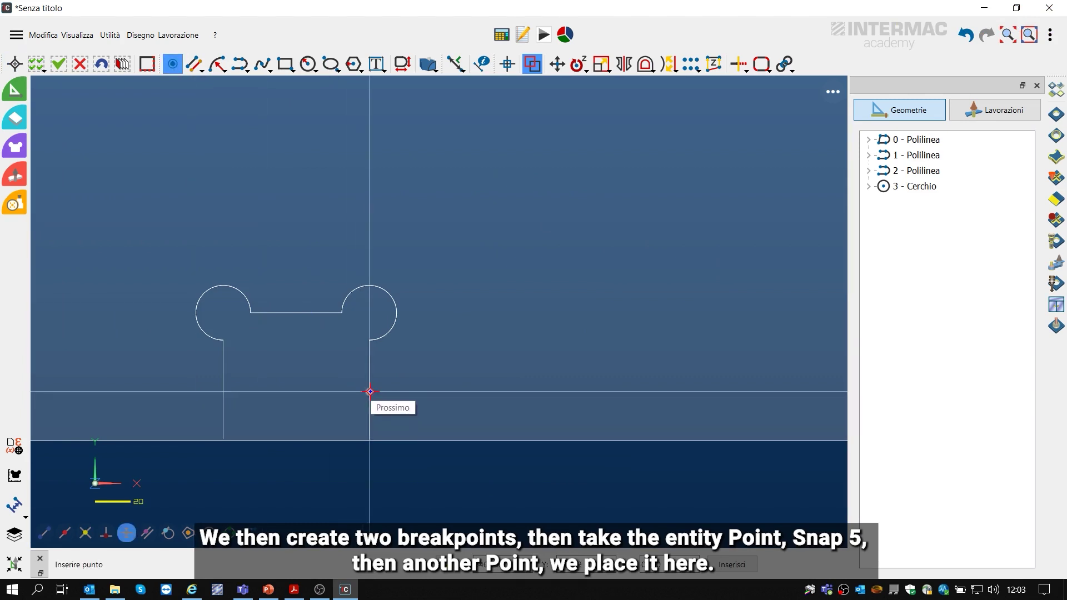
pyautogui.click(370, 392)
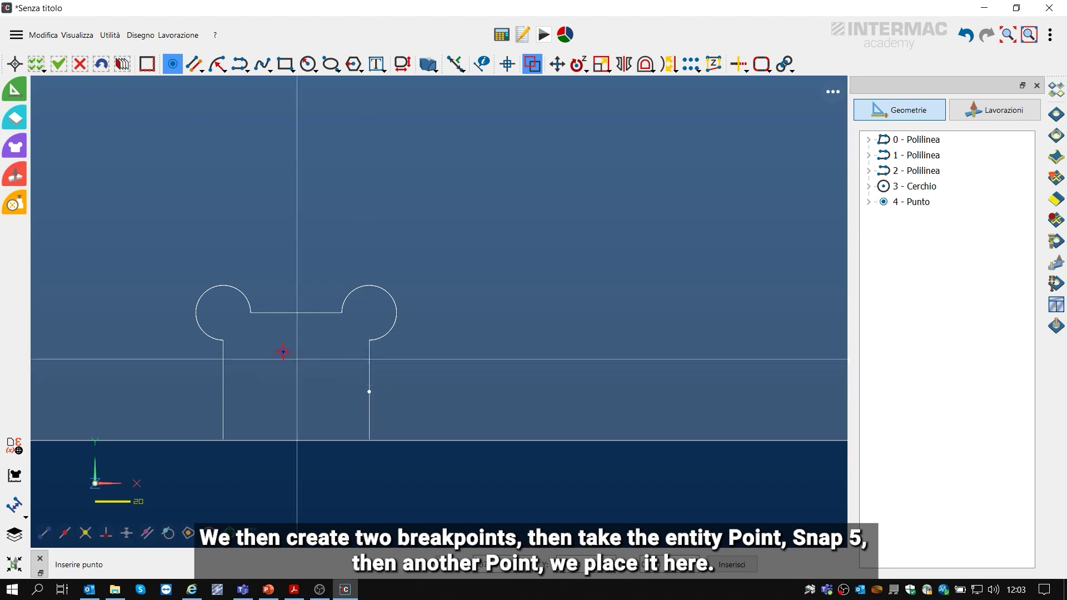
pyautogui.scroll(-5, 269, 356)
pyautogui.scroll(5, 607, 357)
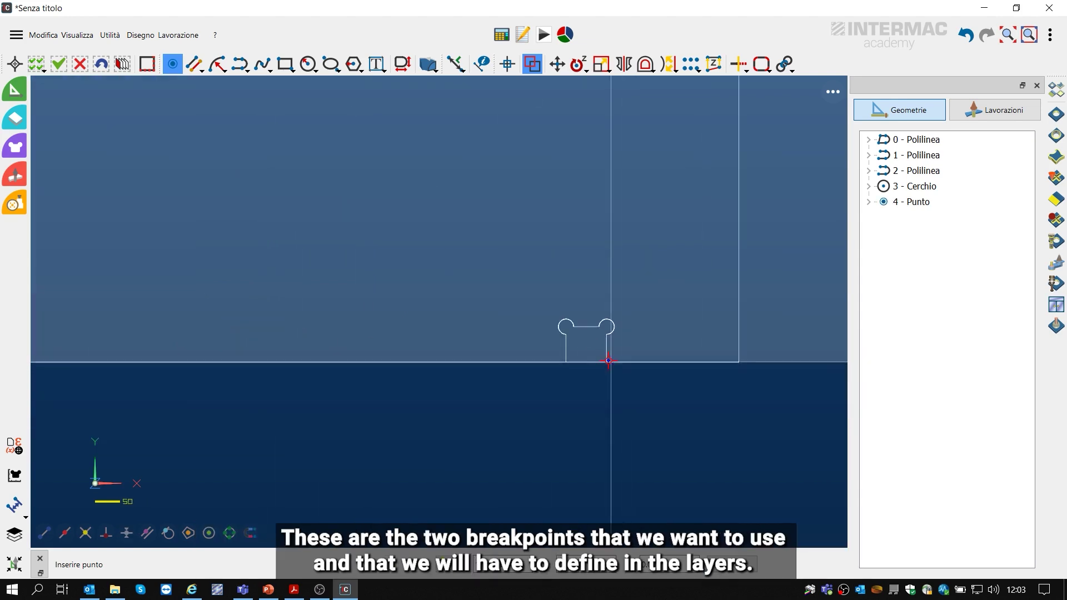
pyautogui.click(604, 336)
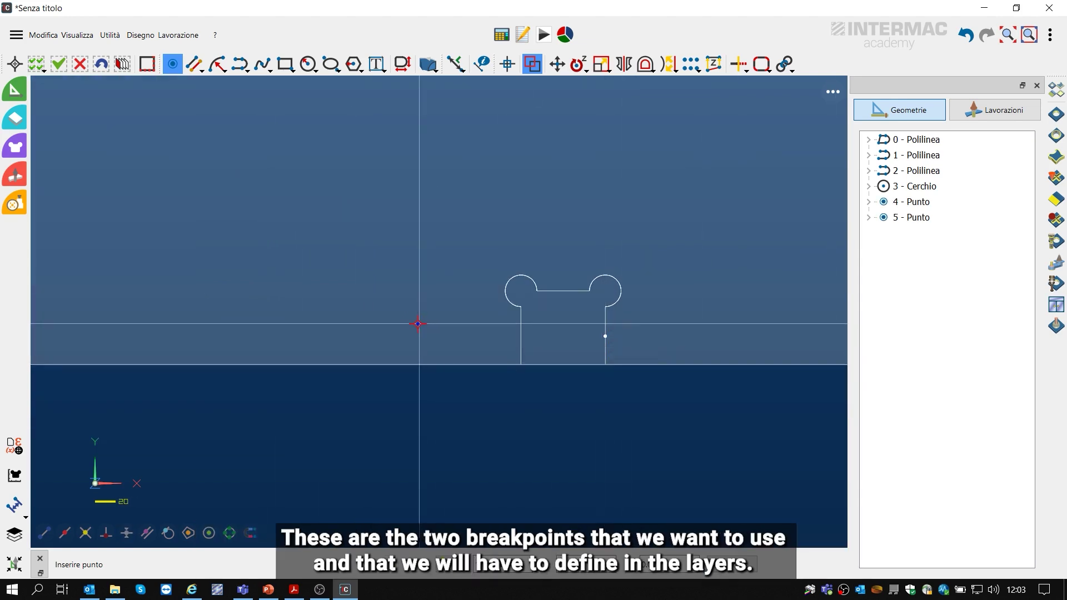
pyautogui.press('Escape')
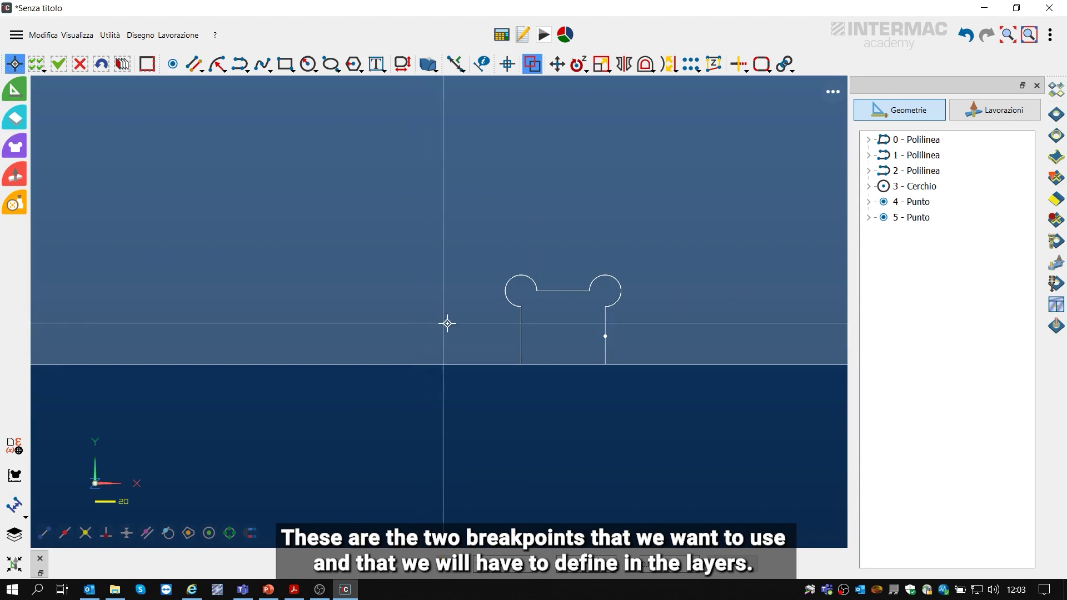
# Draw a suction cup circle of 80 mm radius in the panel's lower-left corner, beside the left notch.
pyautogui.scroll(-4, 554, 375)
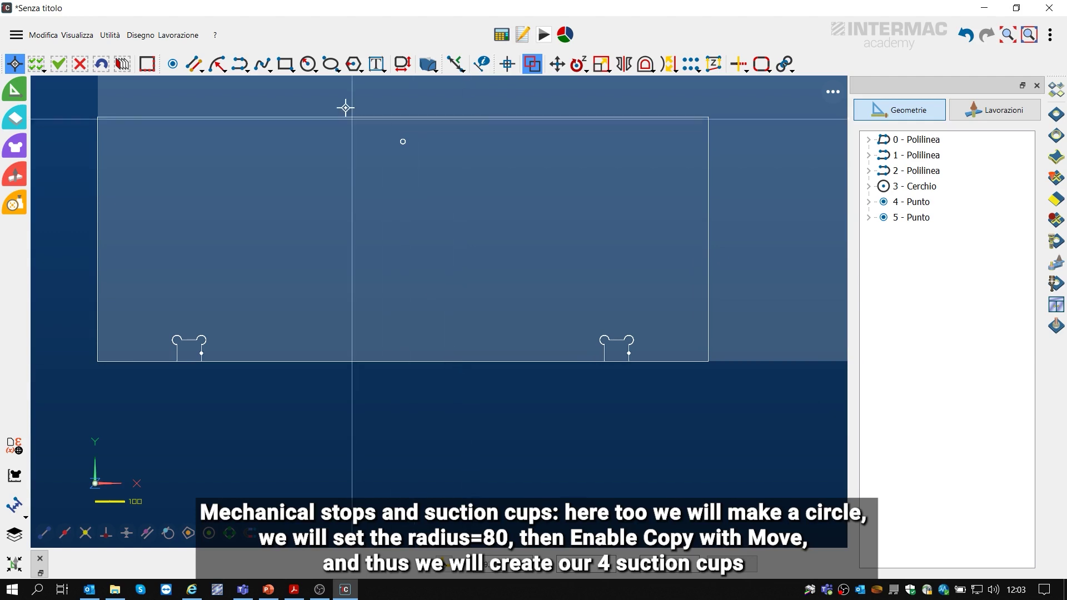
pyautogui.click(306, 64)
pyautogui.click(129, 329)
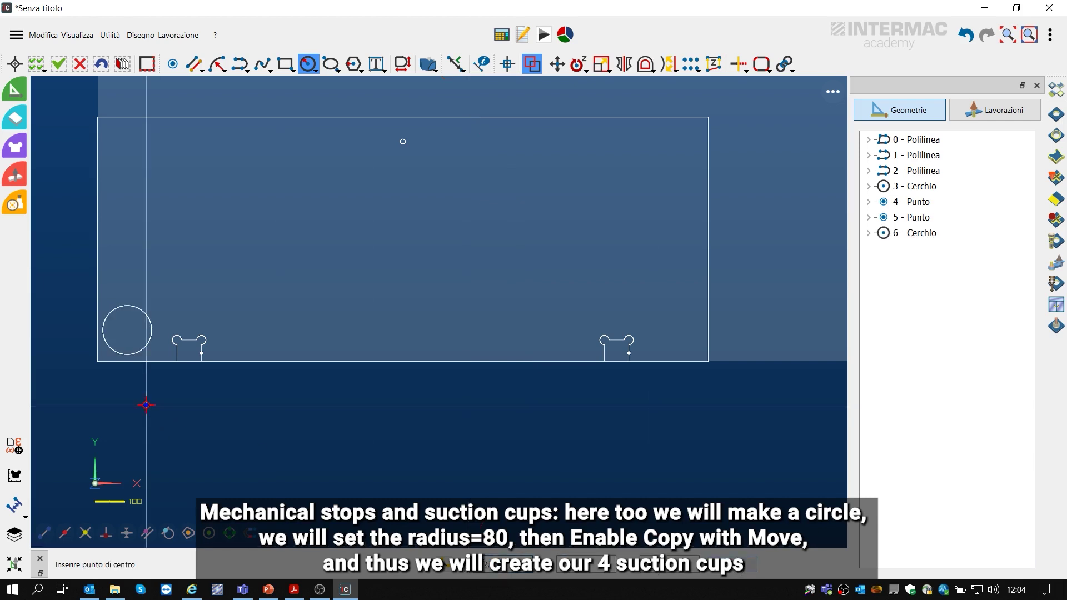
pyautogui.press('Escape')
# Copy the suction cup circle horizontally with orthogonal mode on, forming a row of four circles along the panel's lower edge.
pyautogui.click(143, 349)
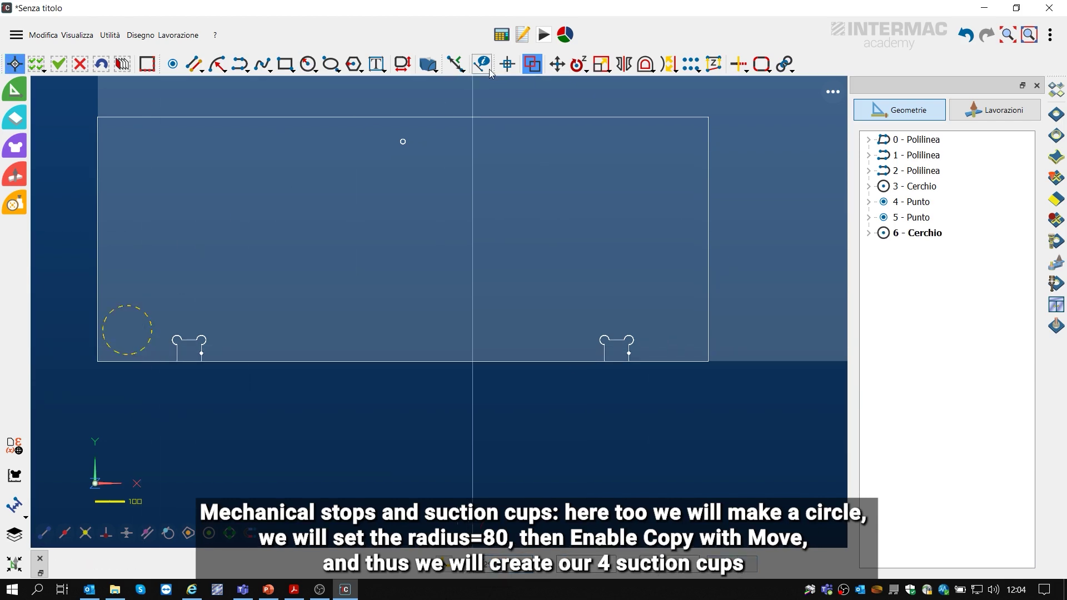
pyautogui.click(203, 254)
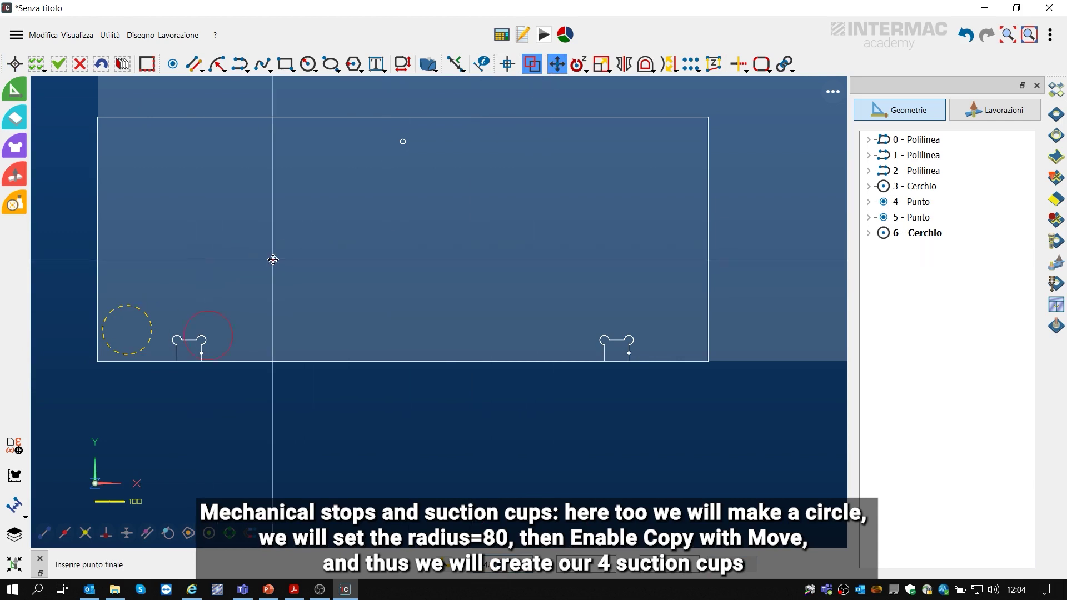
pyautogui.press('F8')
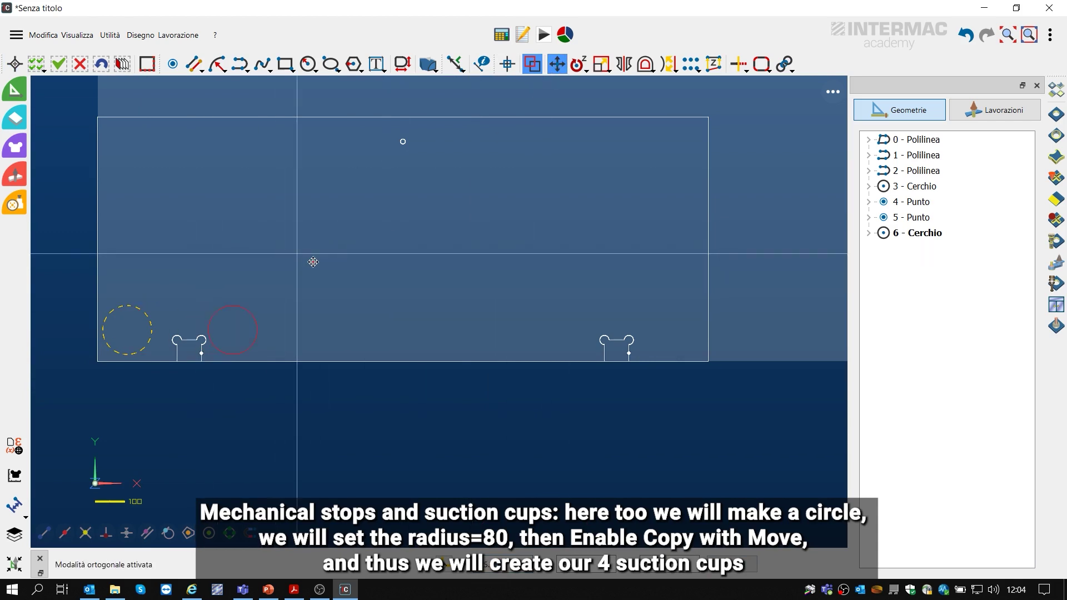
pyautogui.click(369, 263)
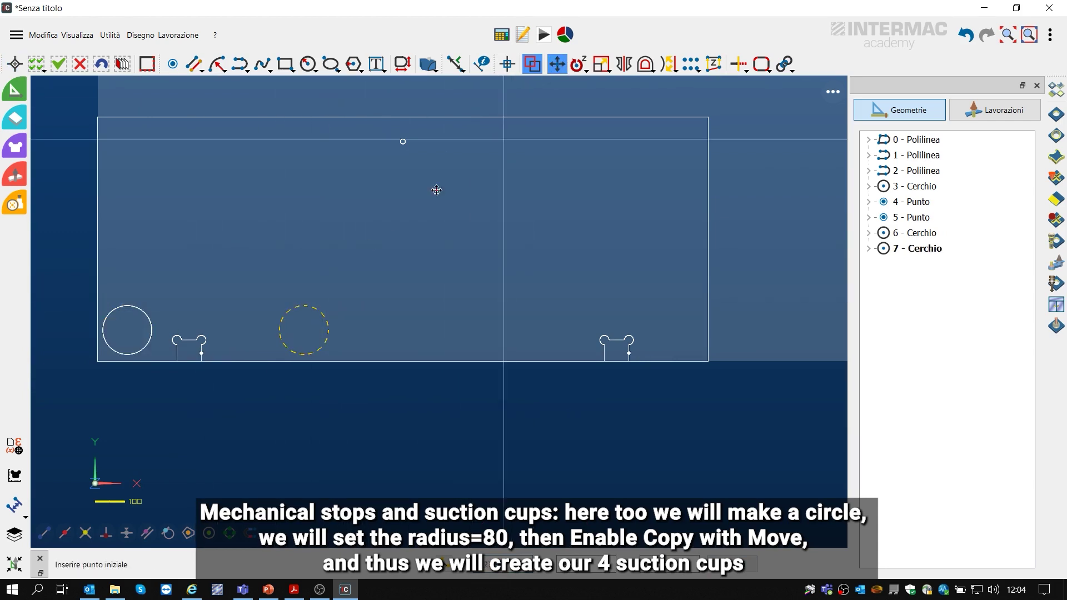
pyautogui.click(299, 240)
pyautogui.click(490, 234)
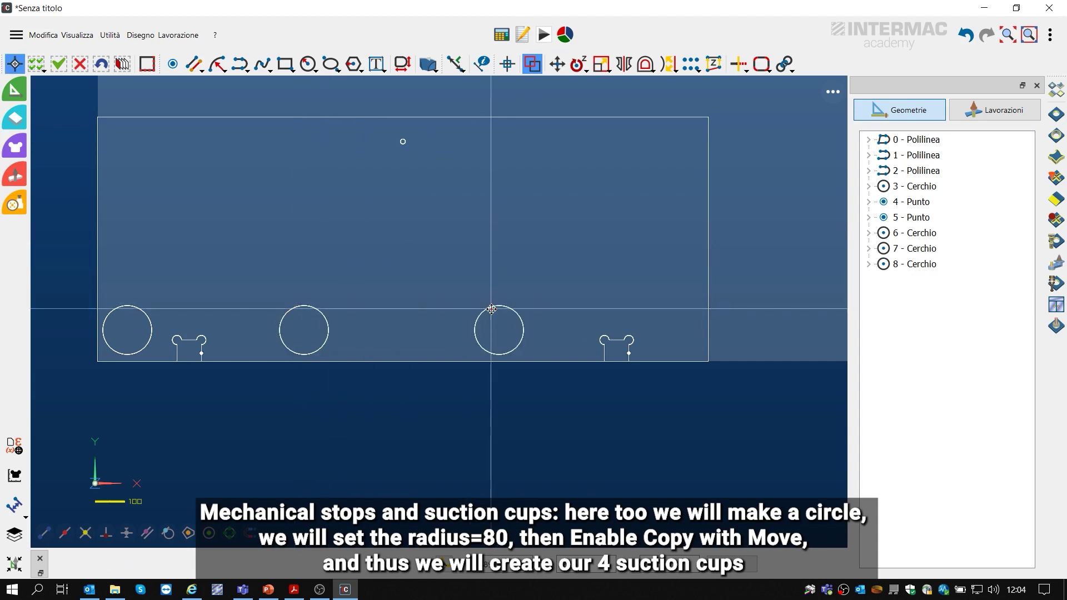
pyautogui.click(556, 64)
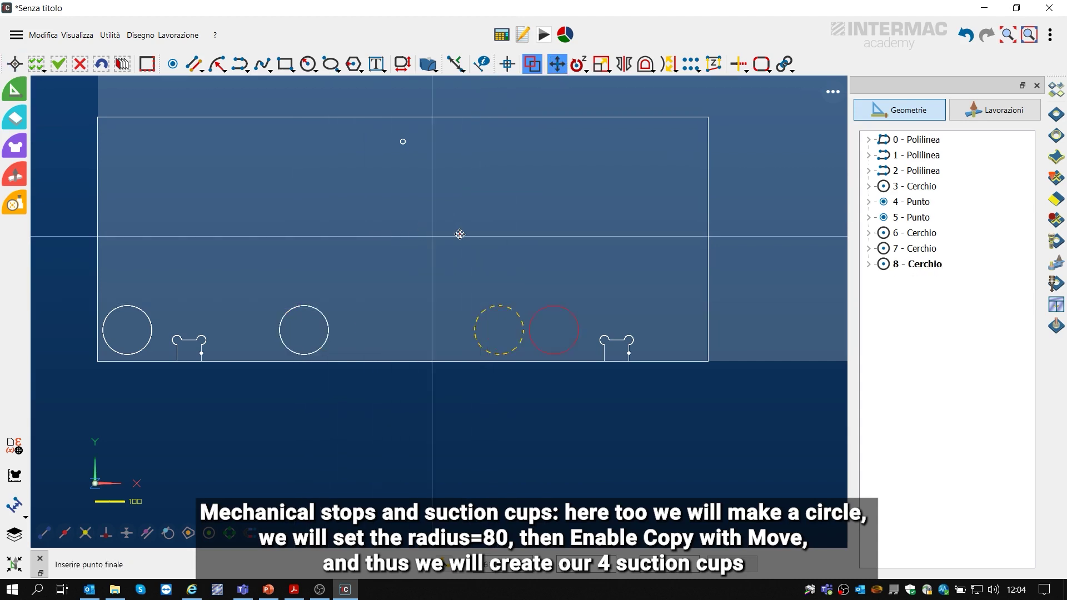
pyautogui.click(554, 234)
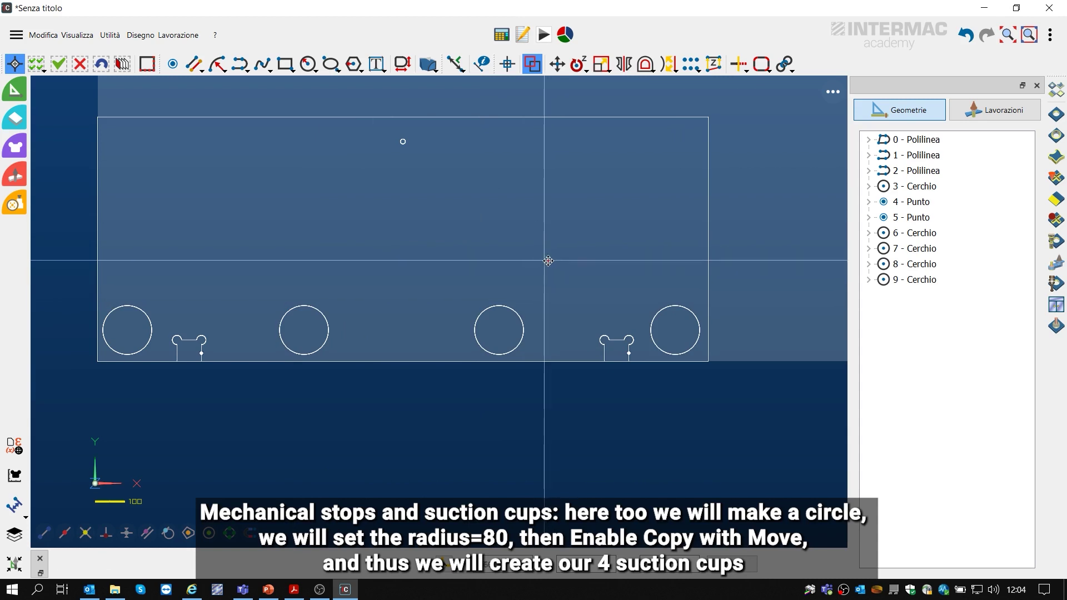
# Copy the row of four suction cup circles straight up to just below the panel's top edge.
pyautogui.click(500, 306)
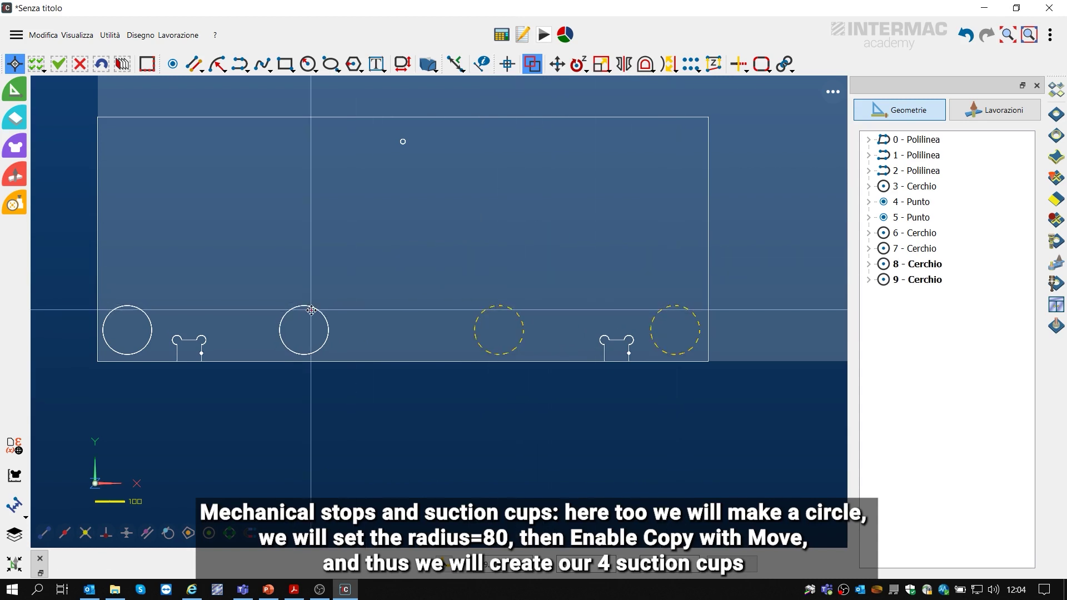
pyautogui.click(311, 307)
pyautogui.click(142, 311)
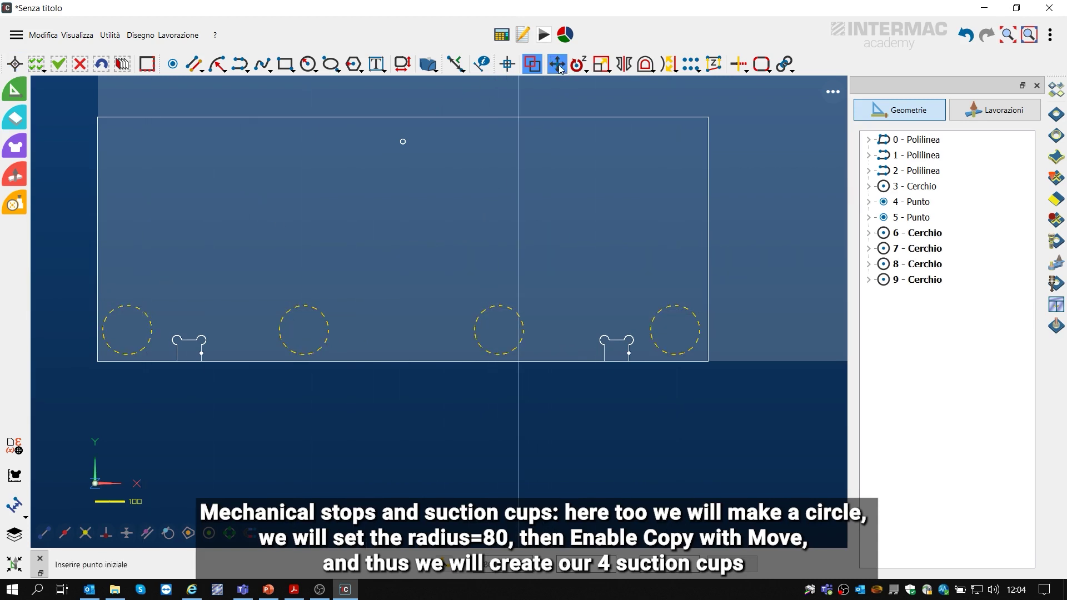
pyautogui.click(567, 412)
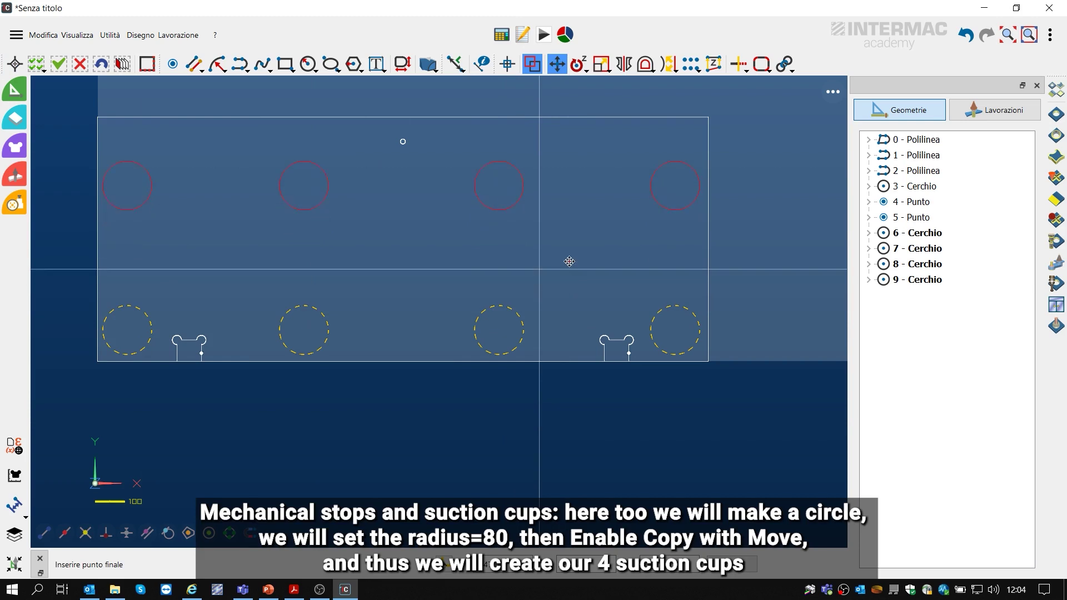
pyautogui.click(568, 233)
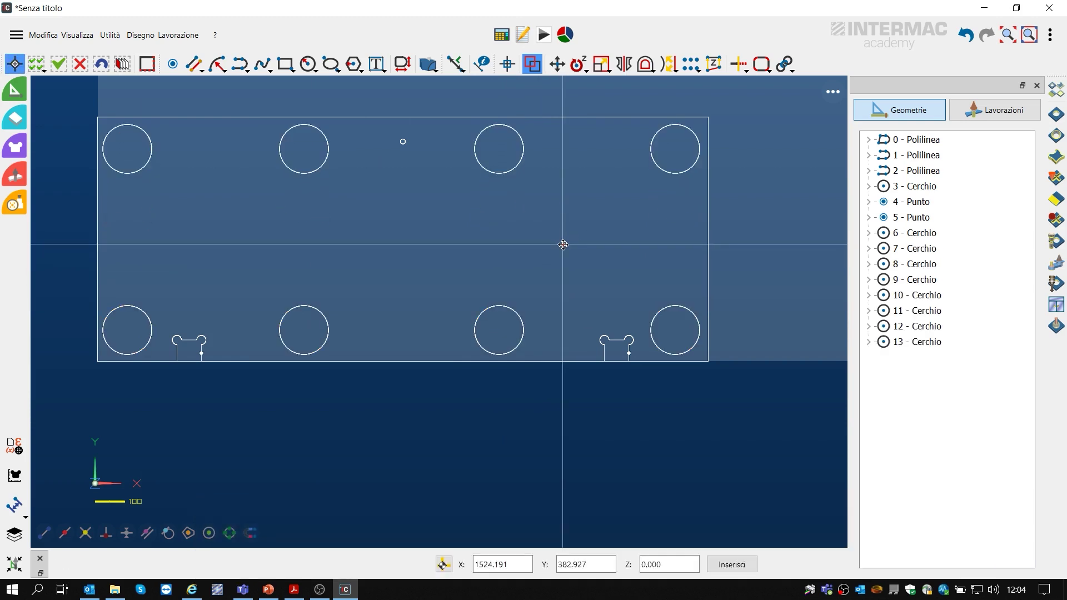
# Draw a mechanical stop circle of 8 mm radius by centre and radius in the open right-hand area of the panel.
pyautogui.click(314, 69)
pyautogui.click(392, 83)
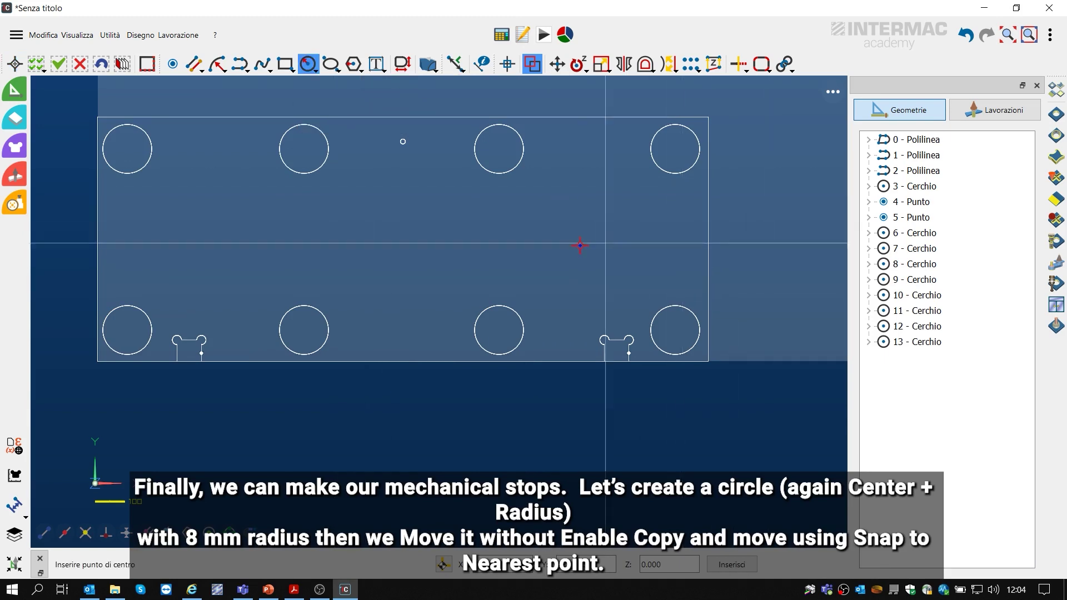
pyautogui.click(584, 244)
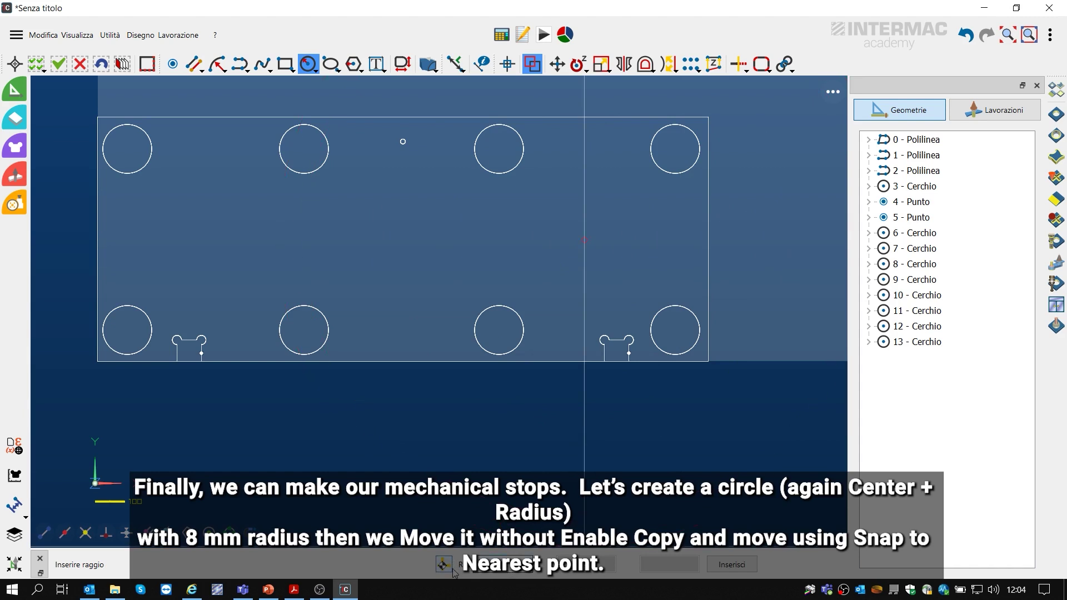
pyautogui.press('Return')
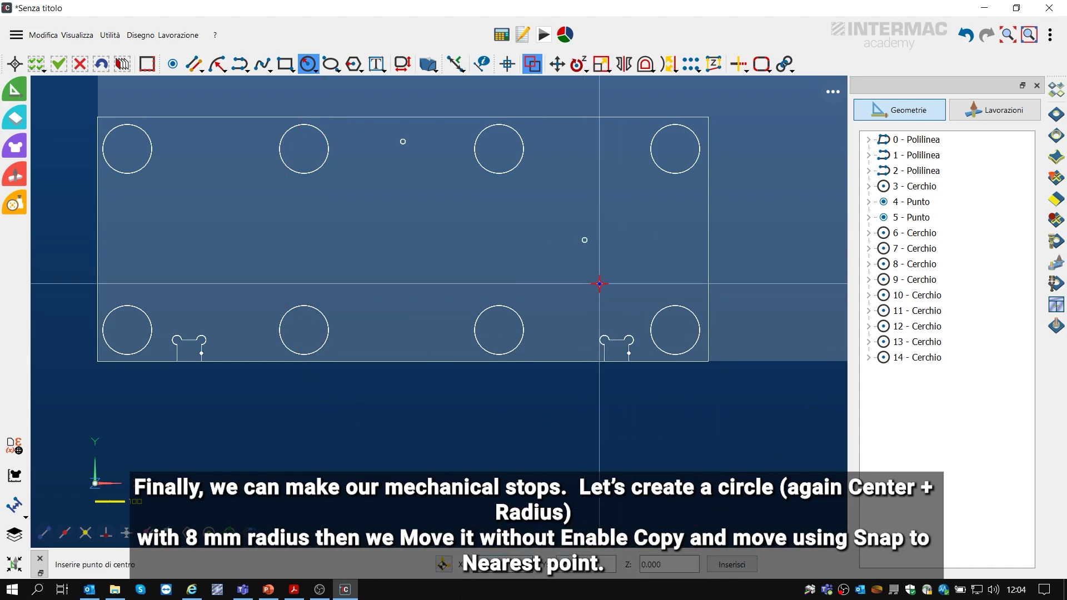
# Move the mechanical stop circle by its left quadrant to the nearest point on the panel's right edge, just outside at about mid-height.
pyautogui.click(585, 240)
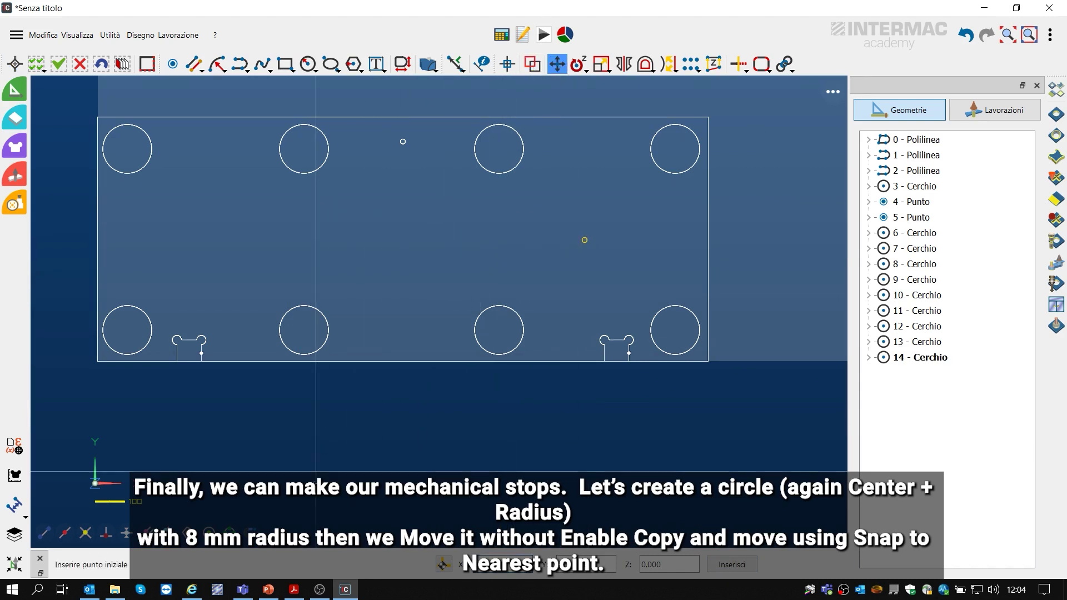
pyautogui.scroll(6, 587, 242)
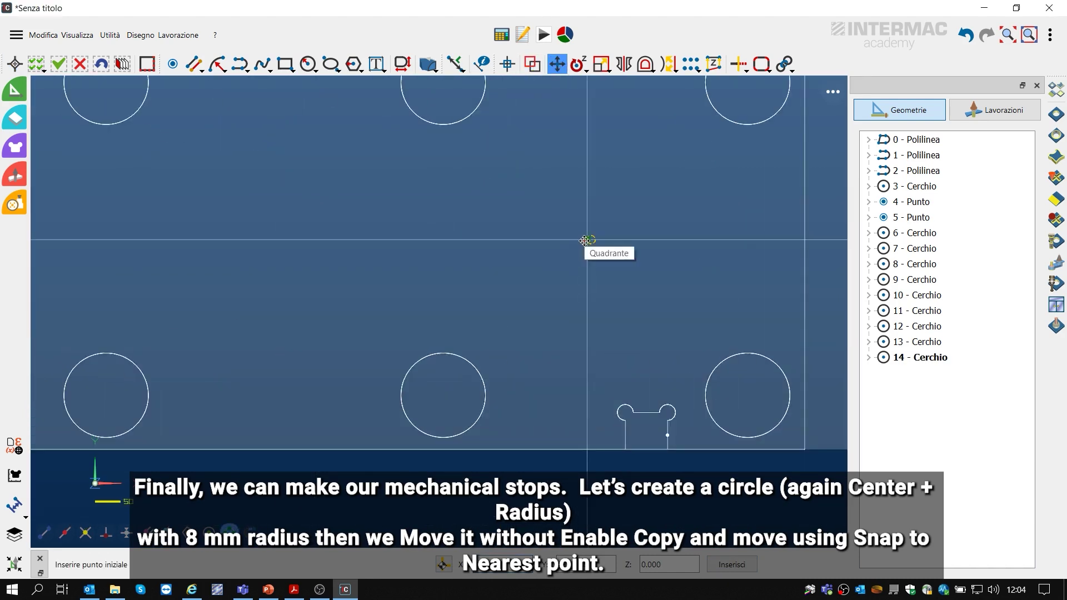
pyautogui.click(591, 241)
pyautogui.scroll(-5, 405, 286)
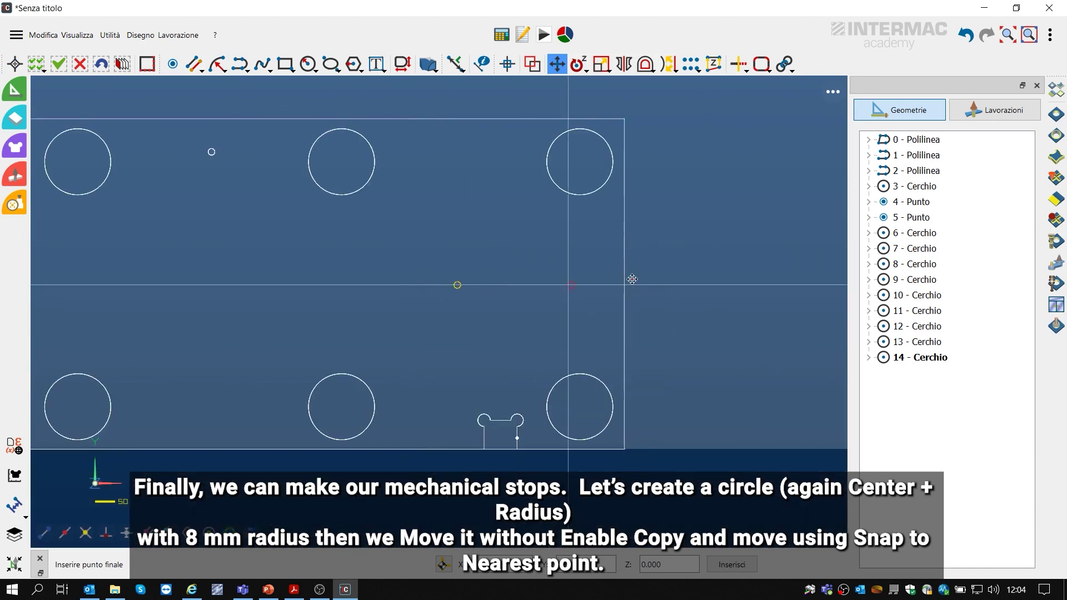
pyautogui.scroll(3, 631, 250)
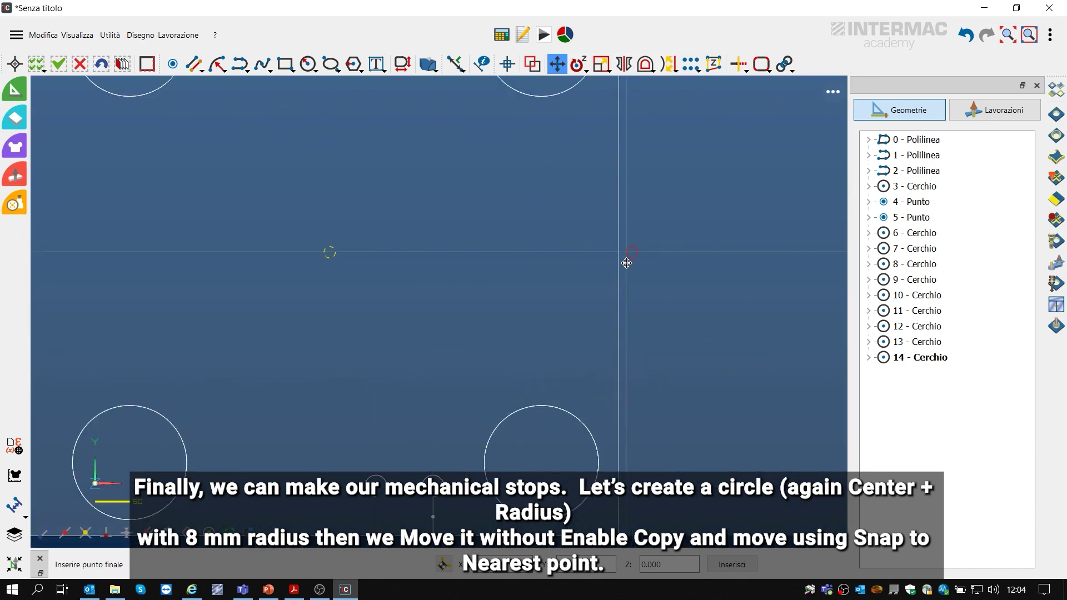
pyautogui.click(619, 206)
pyautogui.scroll(-2, 584, 326)
# Copy the right-edge stop circle by its bottom quadrant onto the panel's top edge, between the third and fourth suction cups.
pyautogui.scroll(4, 602, 291)
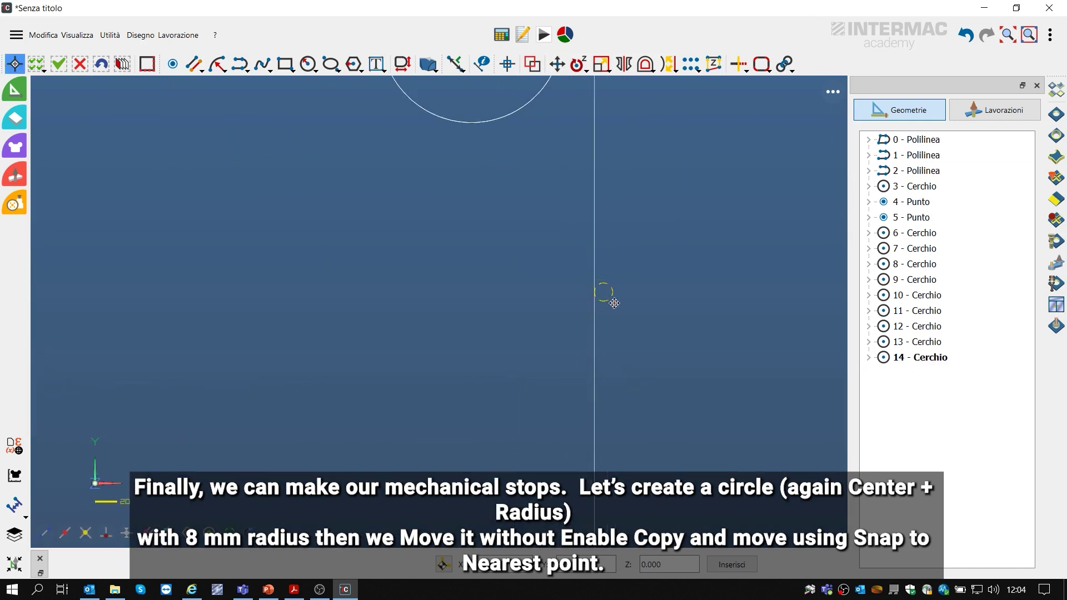
pyautogui.click(605, 295)
pyautogui.click(556, 64)
pyautogui.click(532, 64)
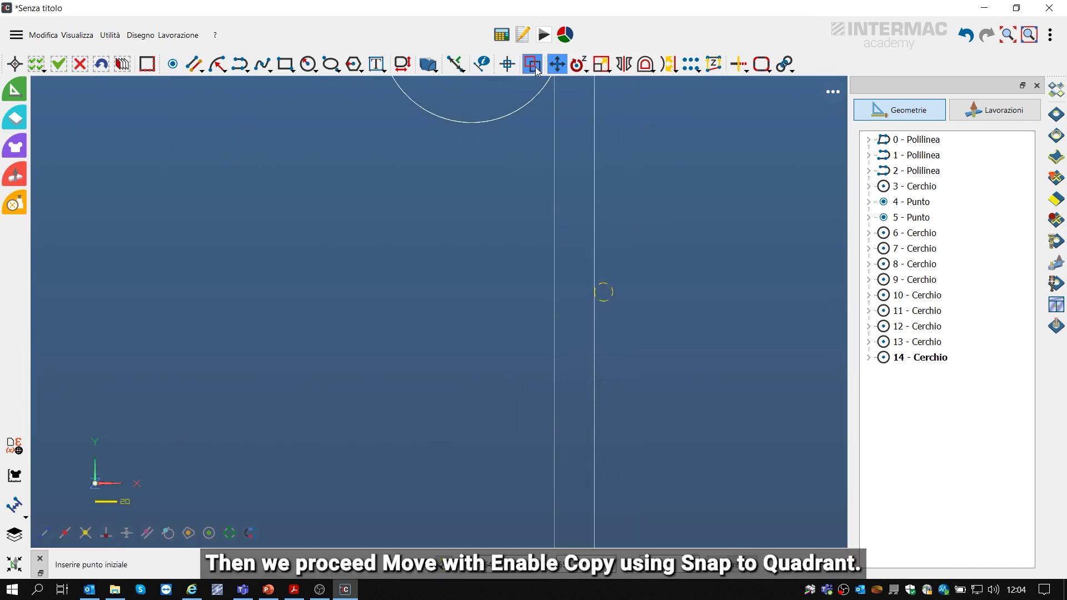
pyautogui.click(610, 301)
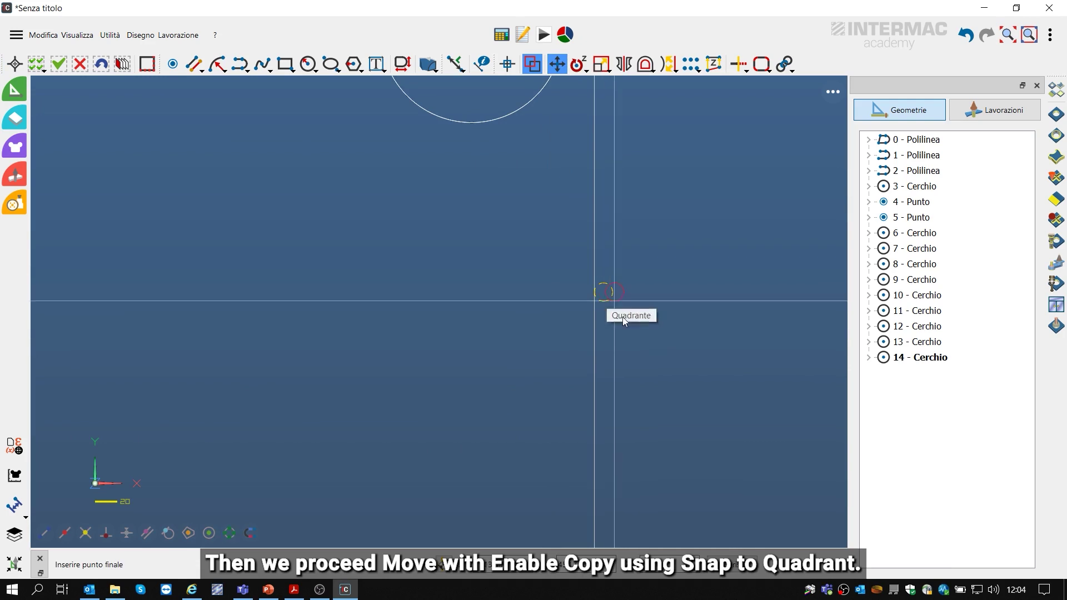
pyautogui.scroll(-3, 624, 348)
pyautogui.scroll(3, 525, 239)
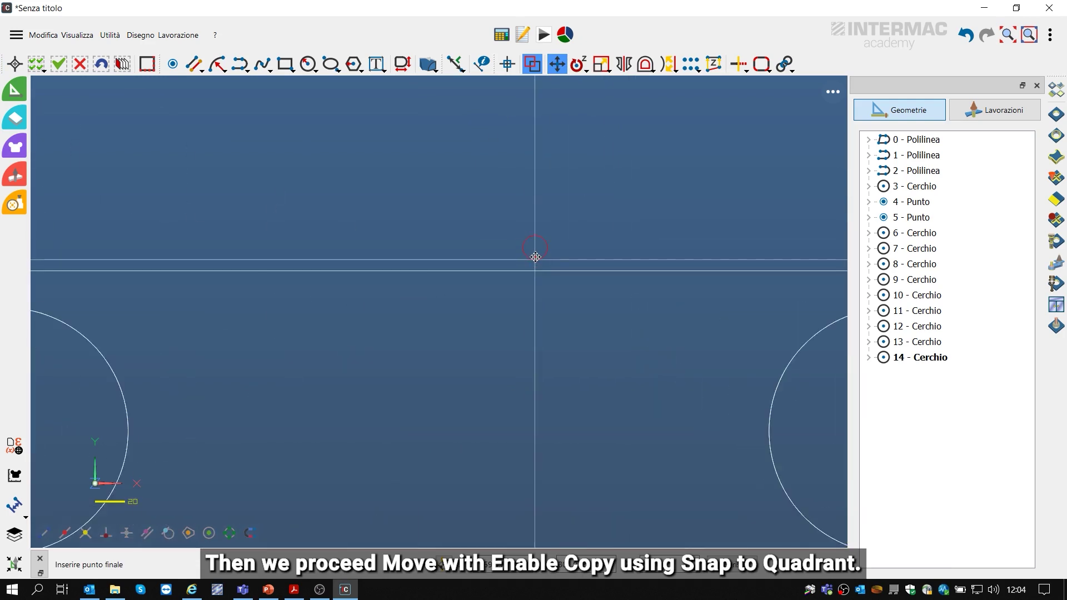
pyautogui.click(548, 270)
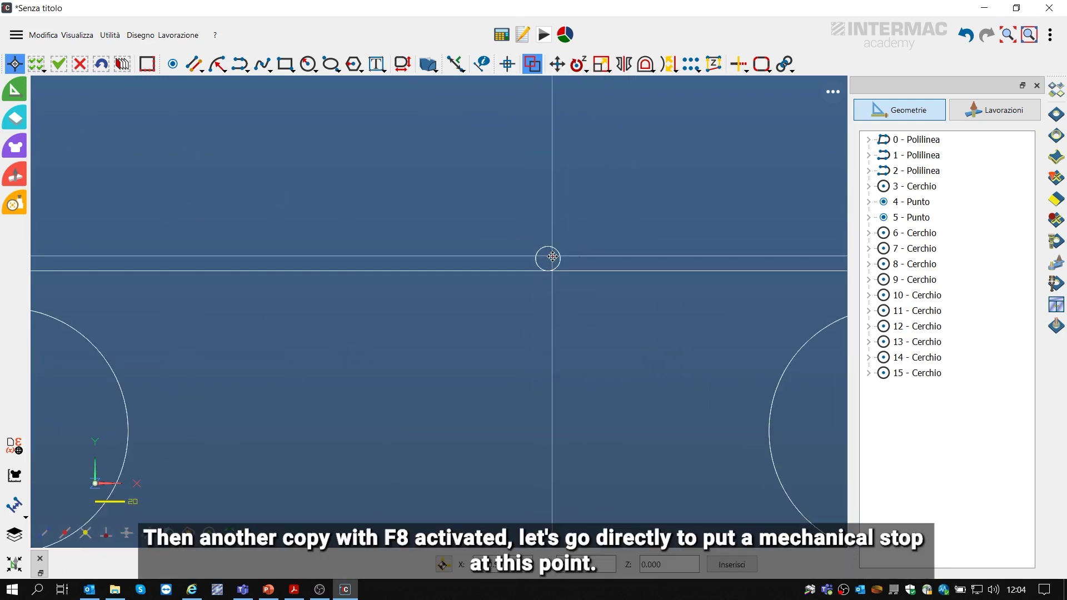
# Copy the top-edge stop circle horizontally with orthogonal mode on, placing it along the top edge between the first and second suction cups.
pyautogui.click(560, 259)
pyautogui.click(556, 64)
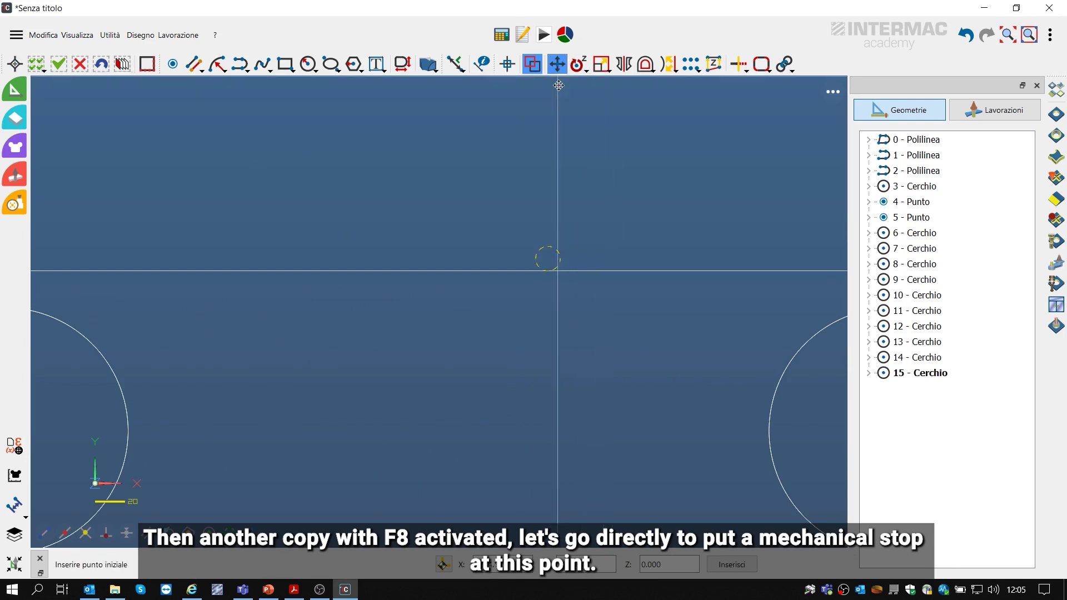
pyautogui.scroll(5, 526, 255)
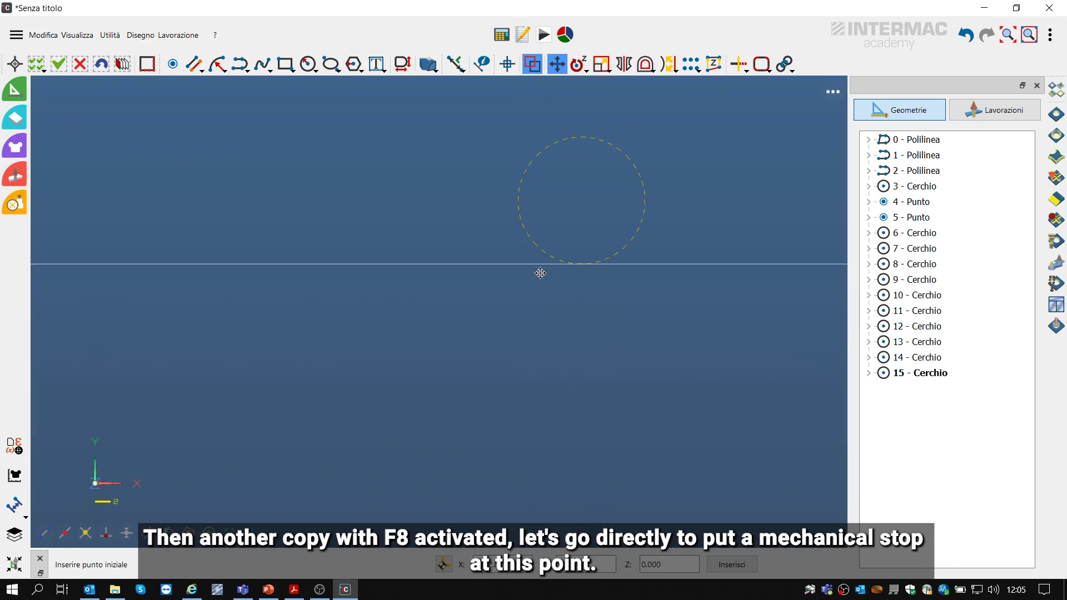
pyautogui.scroll(-5, 573, 240)
pyautogui.click(517, 184)
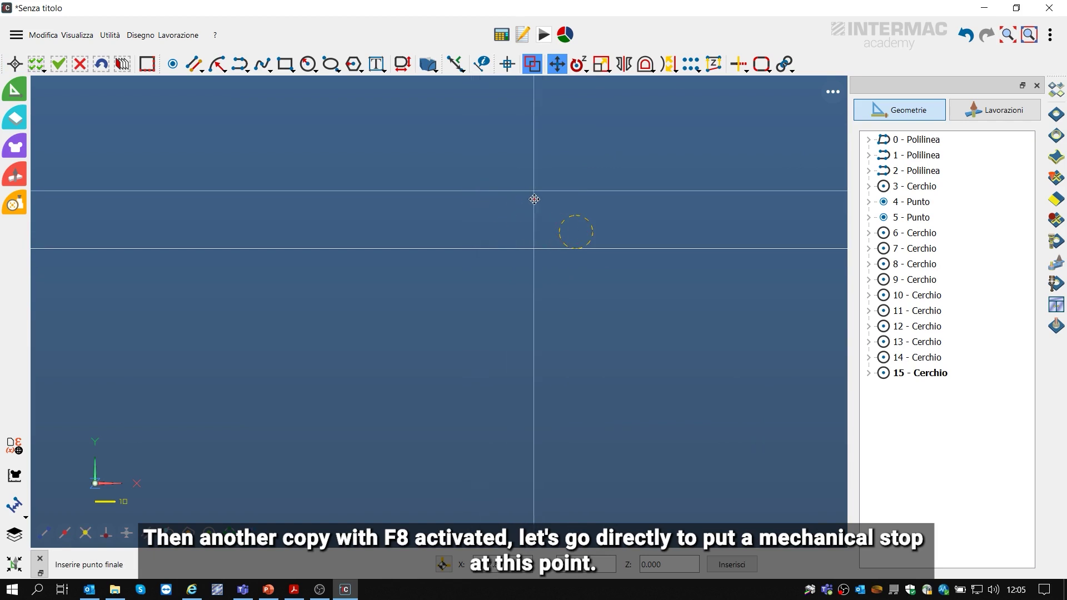
pyautogui.scroll(-5, 536, 198)
pyautogui.scroll(-4, 308, 183)
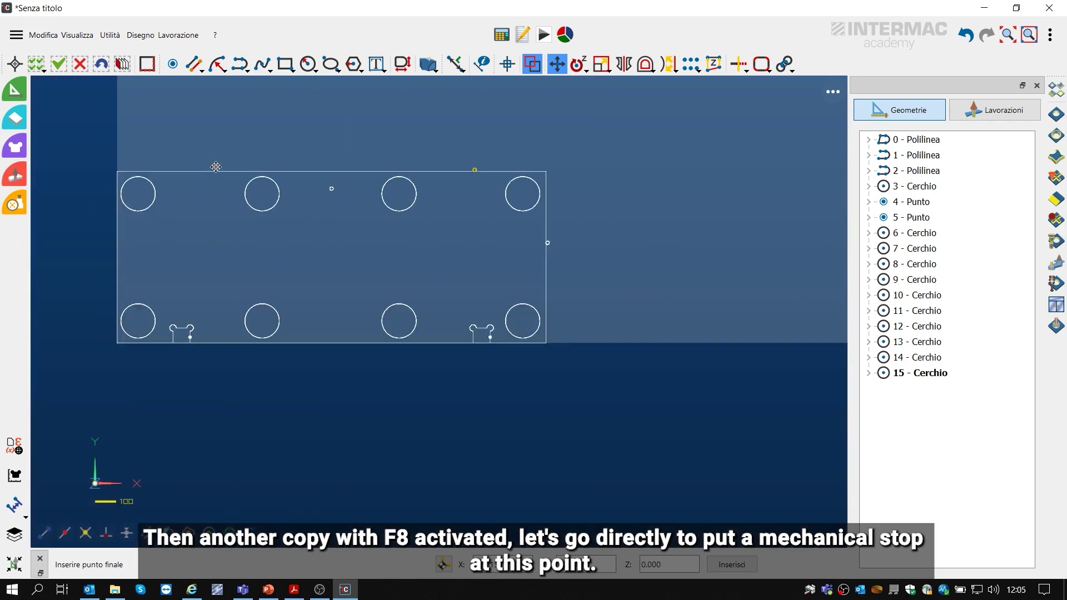
pyautogui.scroll(6, 195, 161)
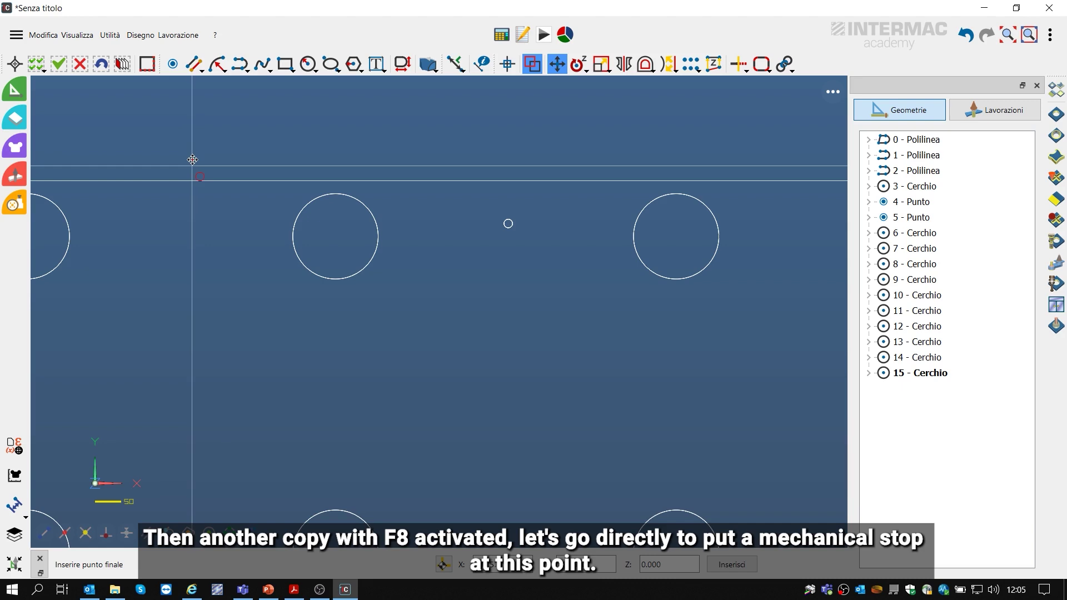
pyautogui.click(192, 159)
pyautogui.scroll(-4, 325, 316)
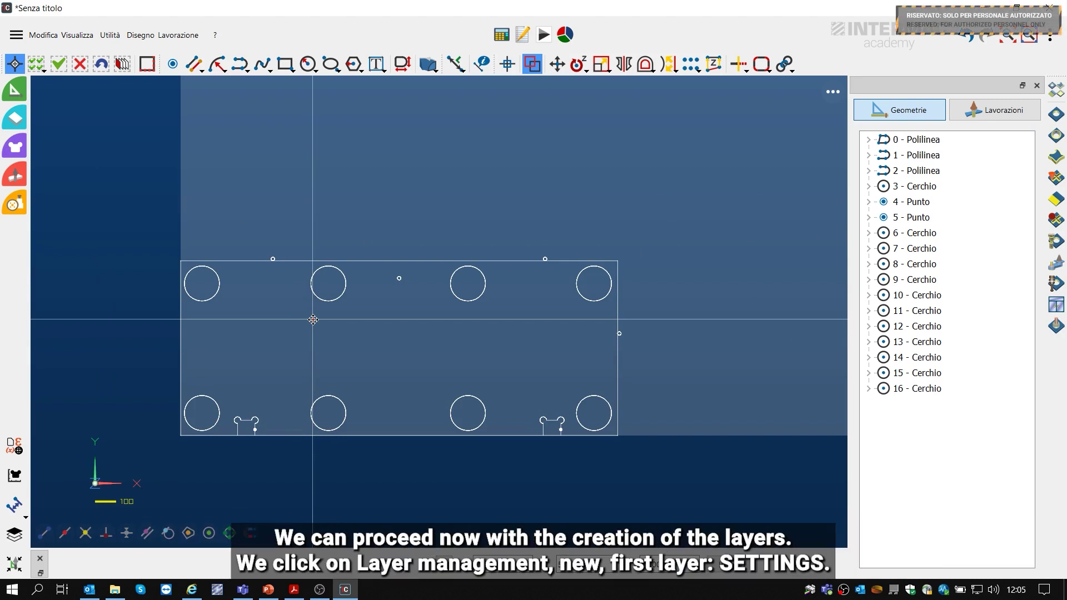
# Open the layer management and create a new layer named SETTINGS.
pyautogui.click(15, 535)
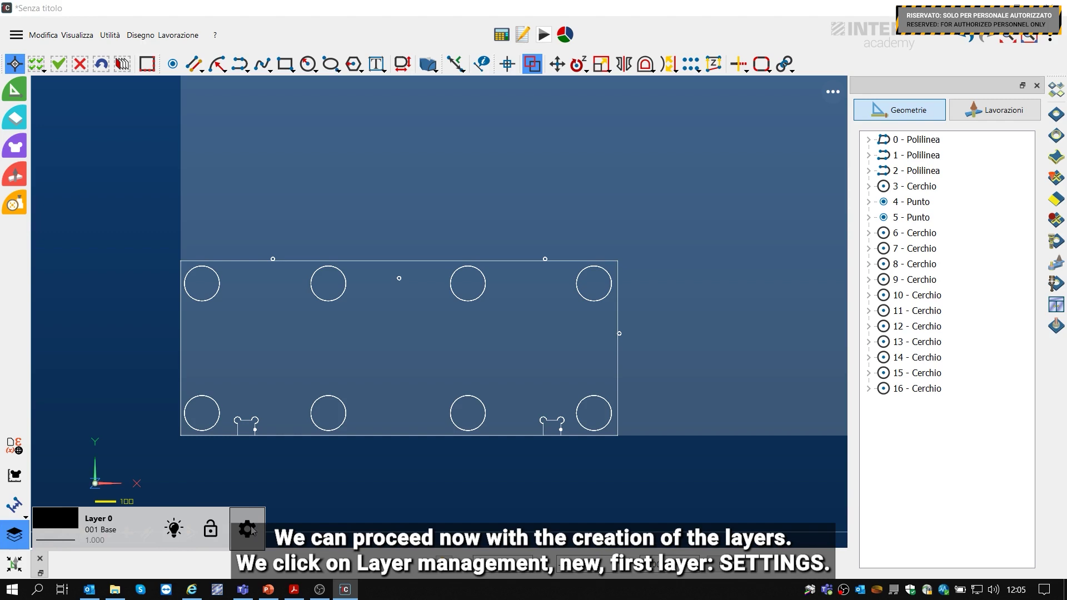
pyautogui.click(248, 528)
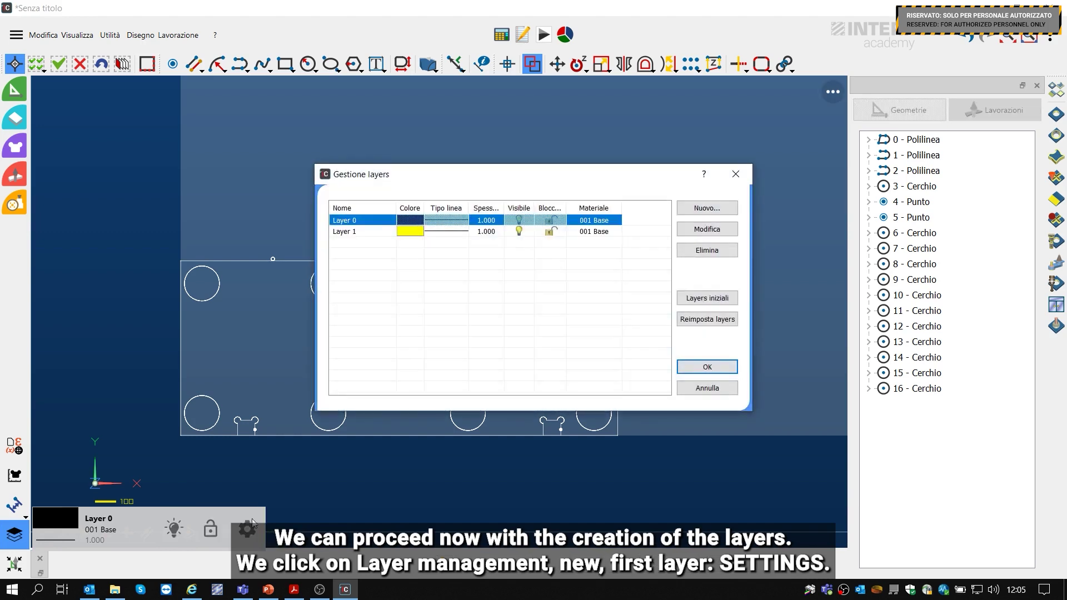
pyautogui.click(715, 212)
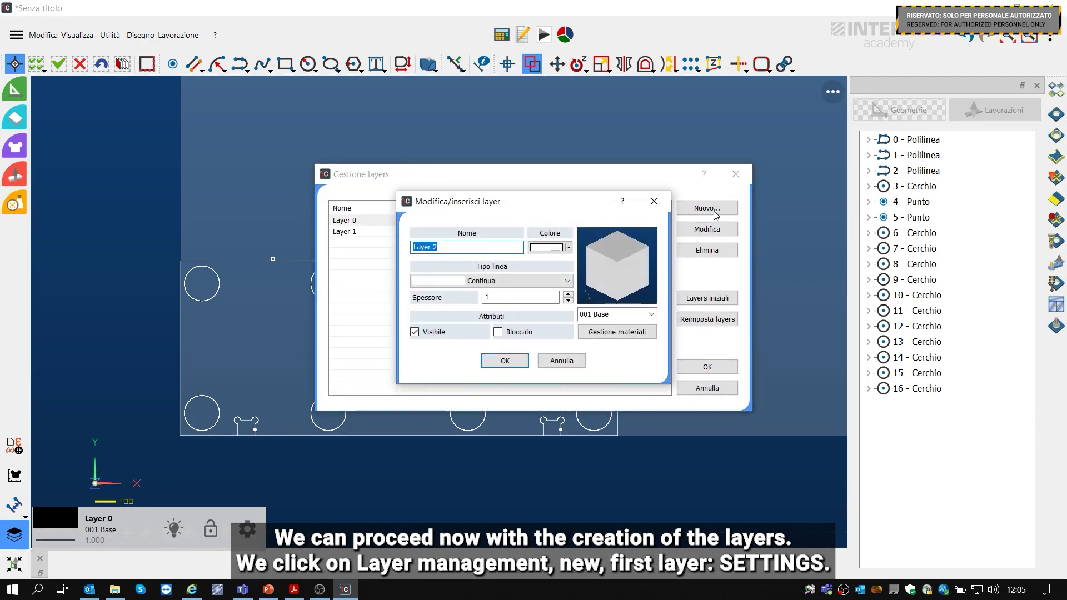
pyautogui.write('sETTINGS')
pyautogui.click(488, 362)
# Create a layer named EXTERNAL for the external profiling.
pyautogui.click(726, 208)
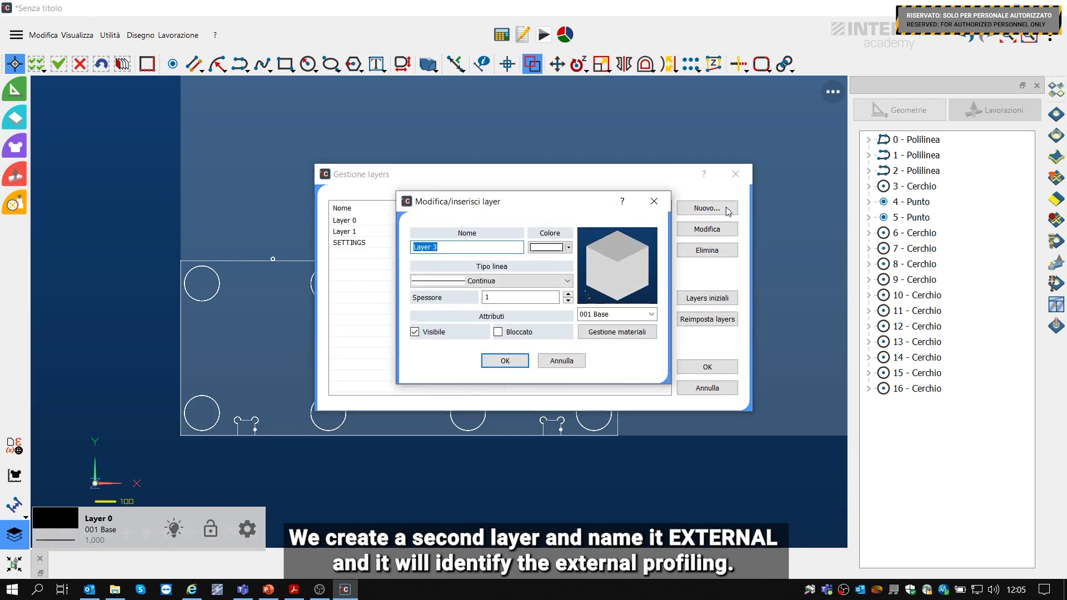
pyautogui.write('EXTERNAL')
pyautogui.click(502, 361)
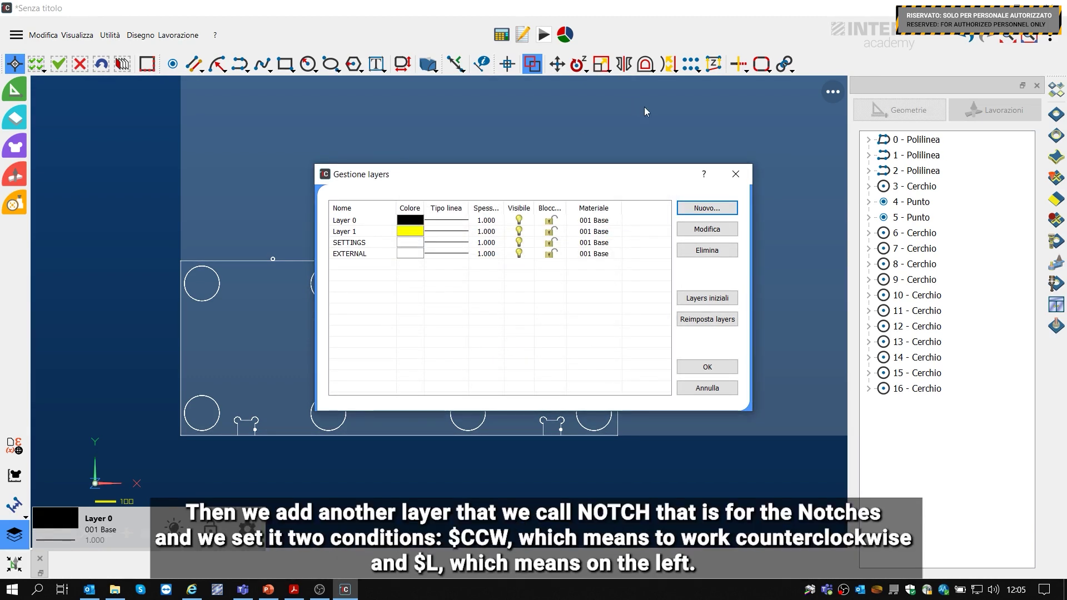
# Create a layer for the notches named NOTCH$CCW$L, with the counterclockwise and left-side conditions.
pyautogui.click(707, 206)
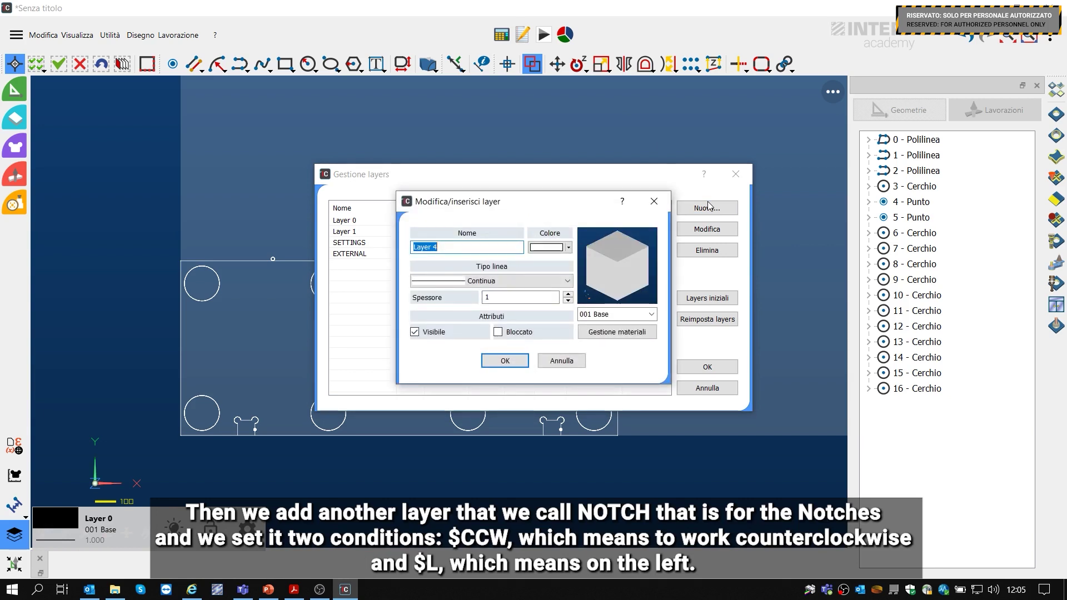
pyautogui.write('N')
pyautogui.write('OTCH$CCW$L')
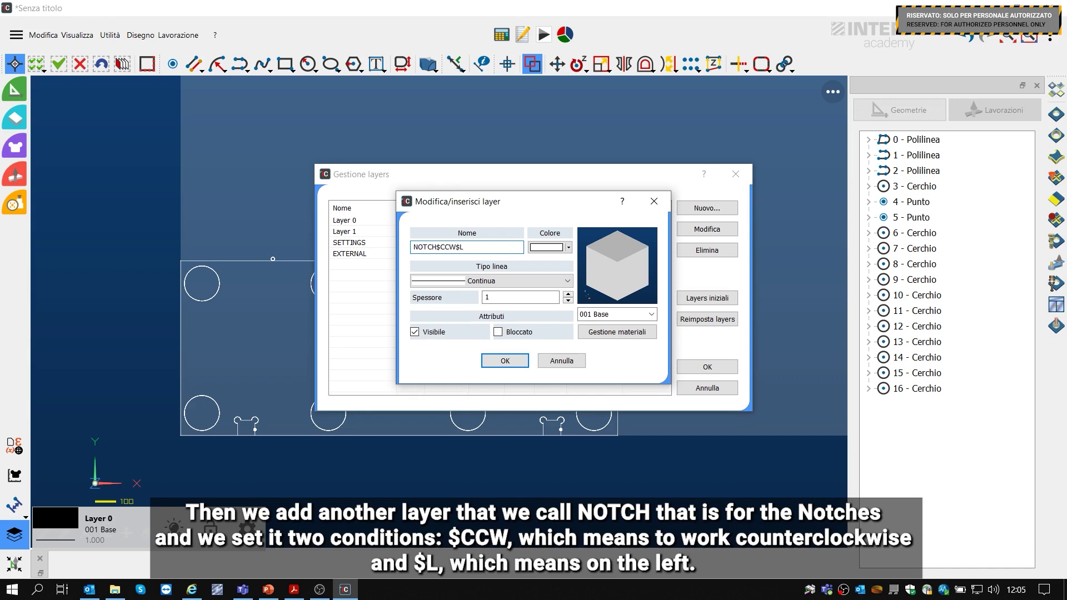
pyautogui.click(505, 361)
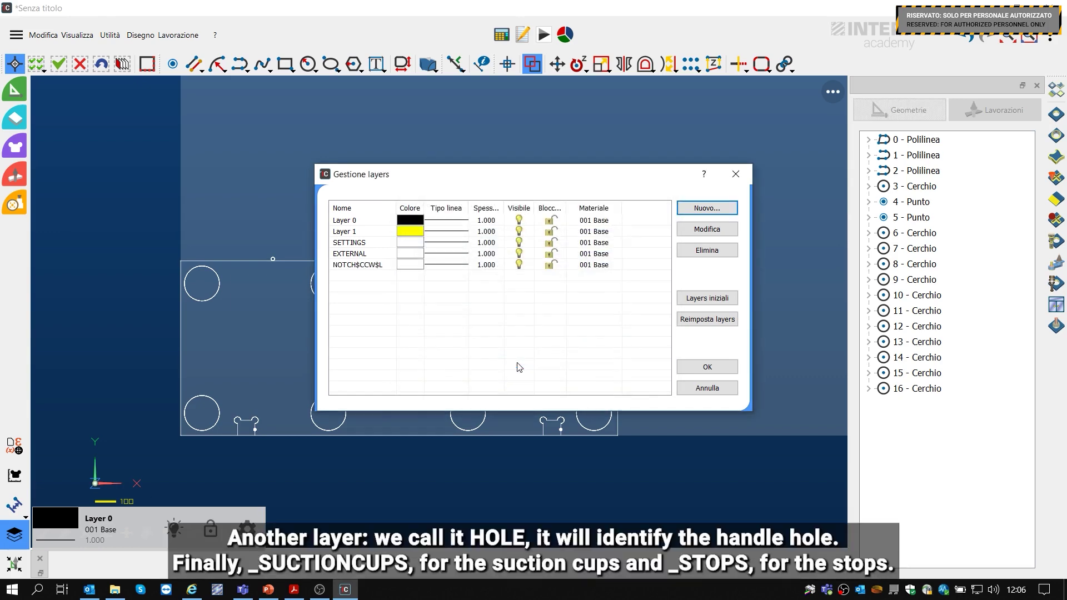
# Create a layer named HOLE for the handle hole.
pyautogui.click(713, 204)
pyautogui.write('HOLE')
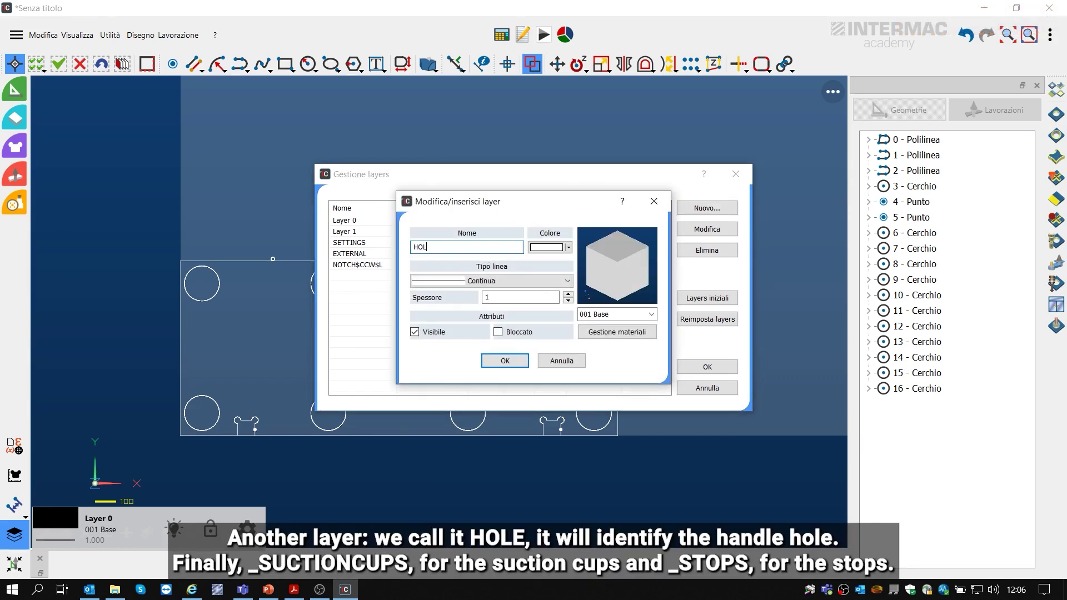
pyautogui.click(505, 361)
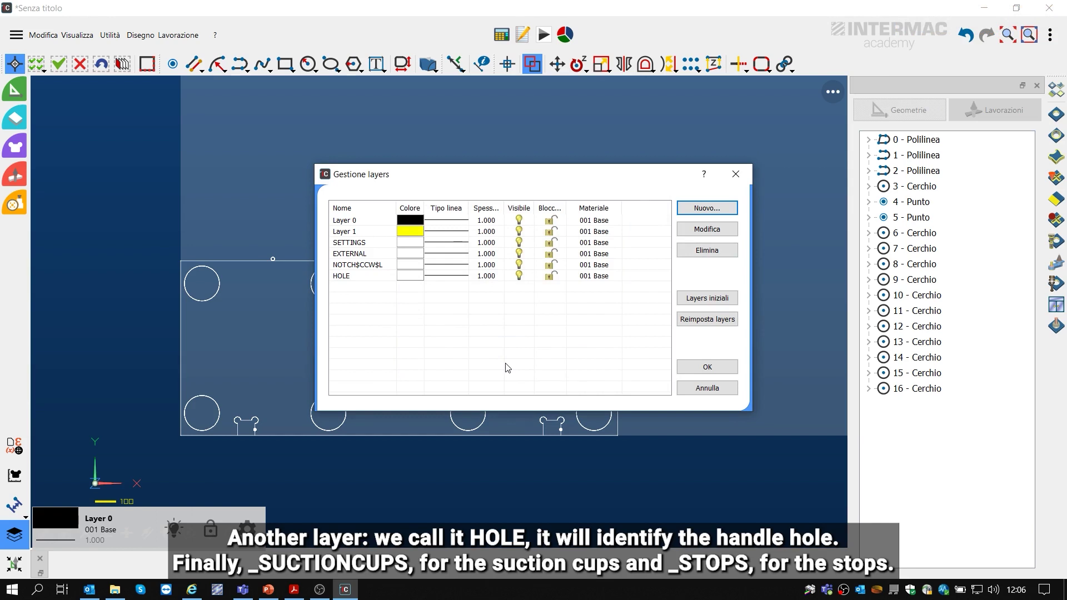
# Create the layers _SUCTIONCUPS and _STOPS, and confirm the layer list.
pyautogui.click(715, 210)
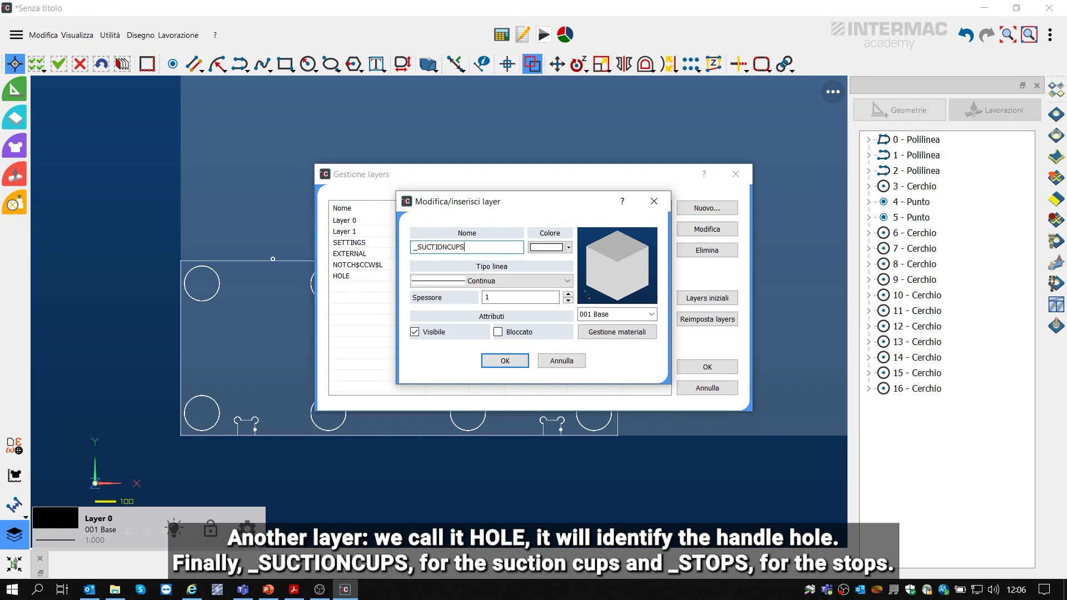
pyautogui.click(514, 361)
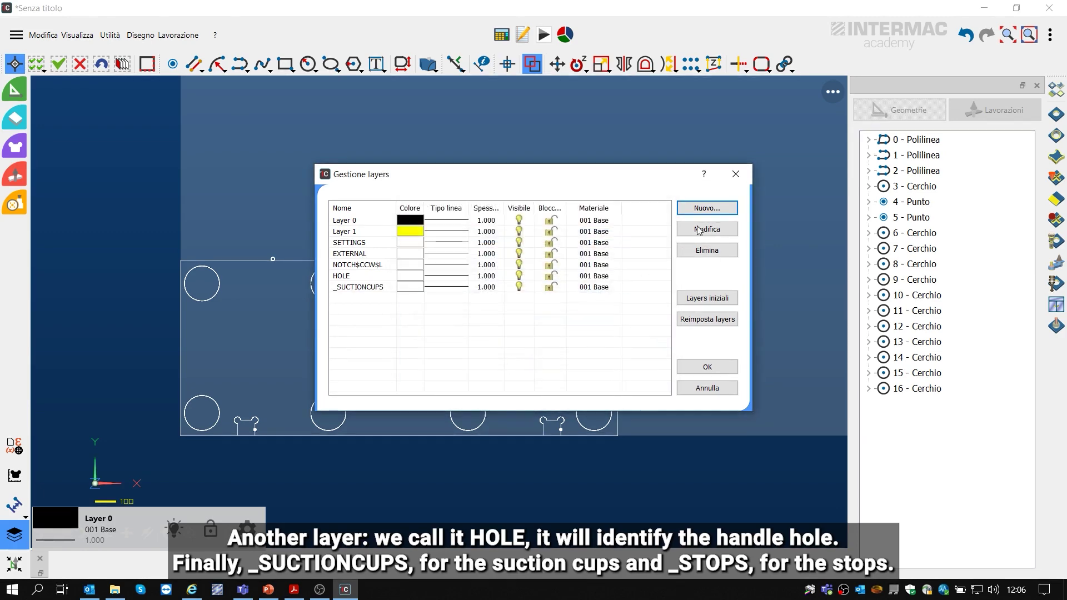
pyautogui.click(703, 209)
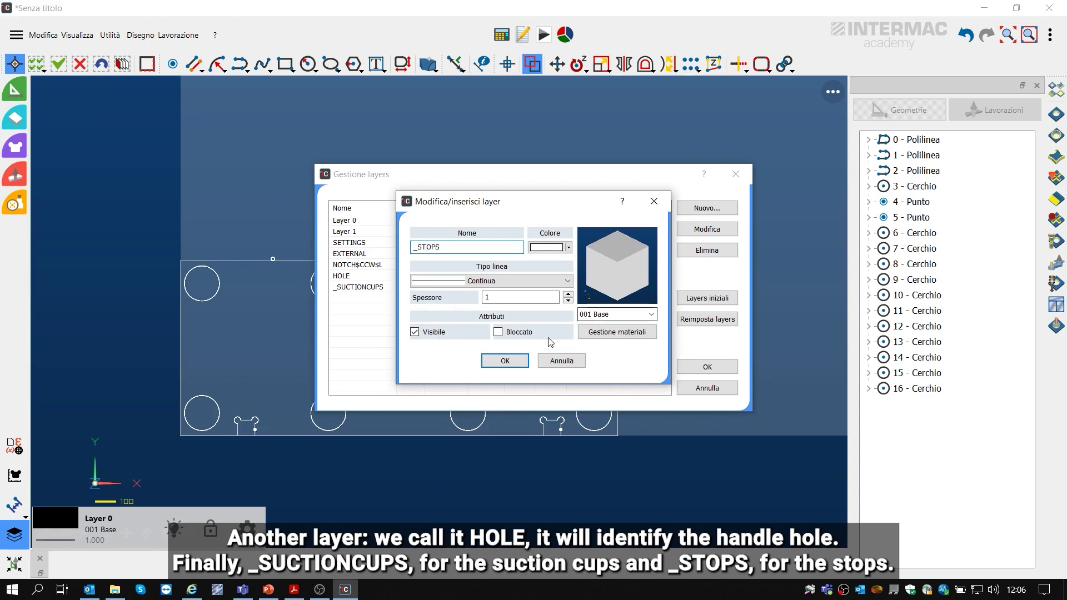
pyautogui.click(506, 361)
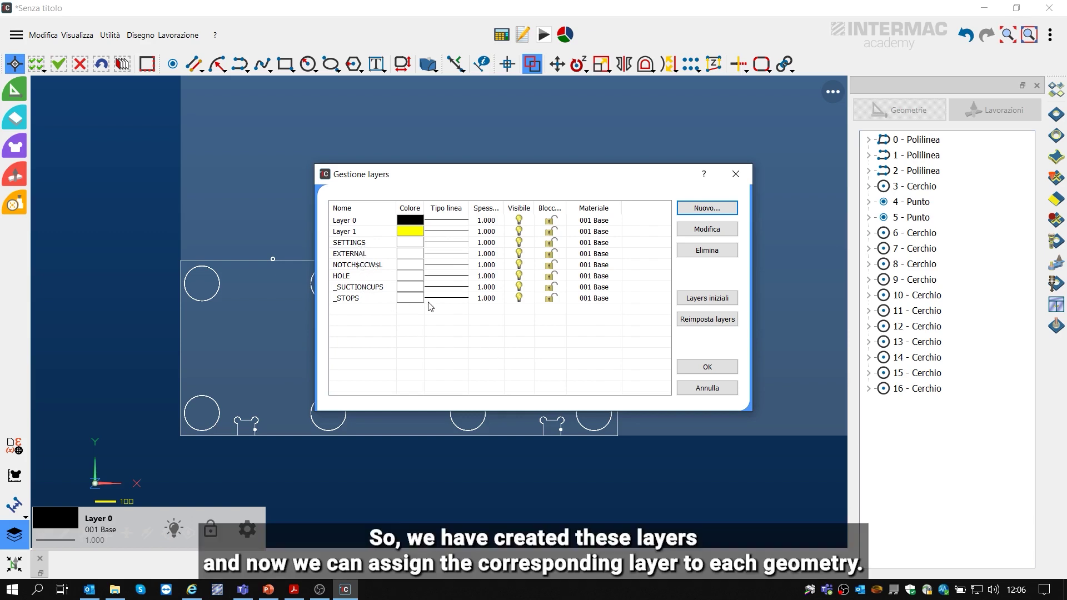
pyautogui.click(707, 368)
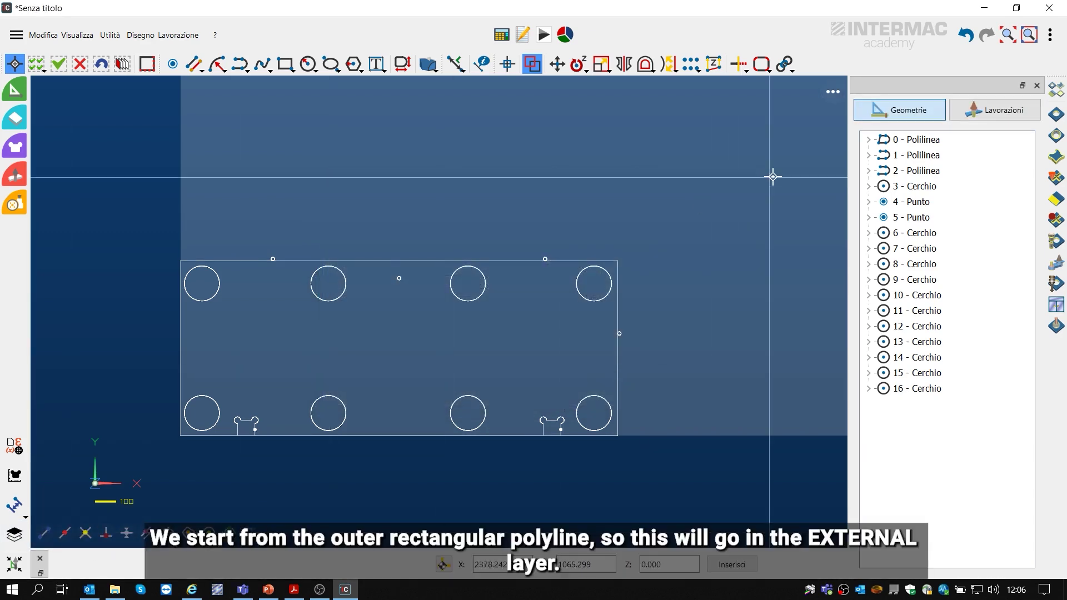
# Assign the panel's outer rectangular polyline to the EXTERNAL layer.
pyautogui.click(938, 143)
pyautogui.click(868, 140)
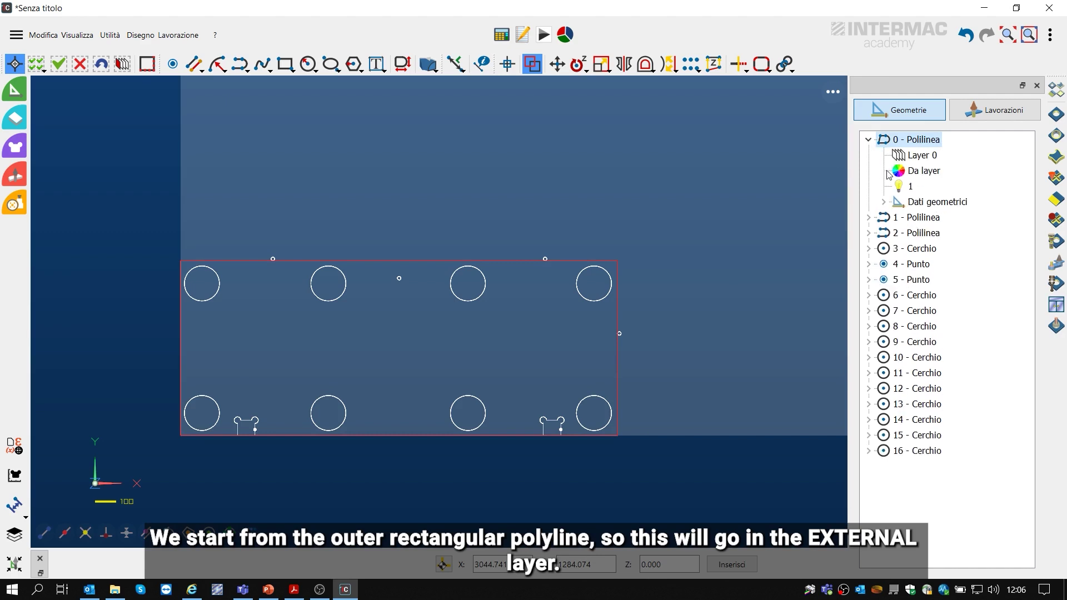
pyautogui.click(922, 155)
pyautogui.click(944, 155)
pyautogui.scroll(-1, 938, 177)
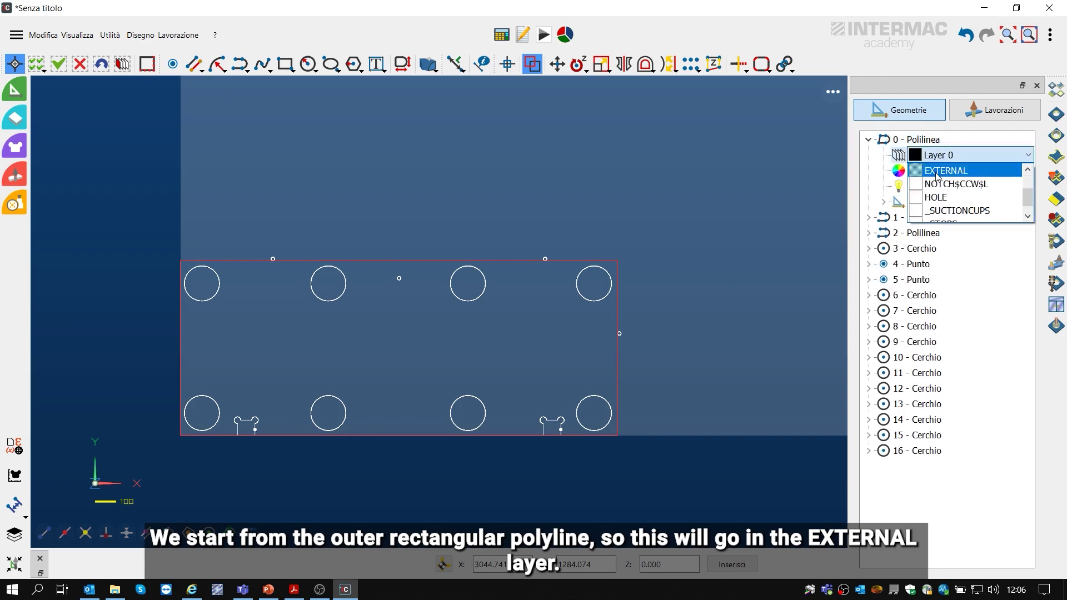
pyautogui.click(937, 172)
pyautogui.click(868, 141)
# Assign the left notch polyline to the NOTCH$CCW$L layer.
pyautogui.click(869, 157)
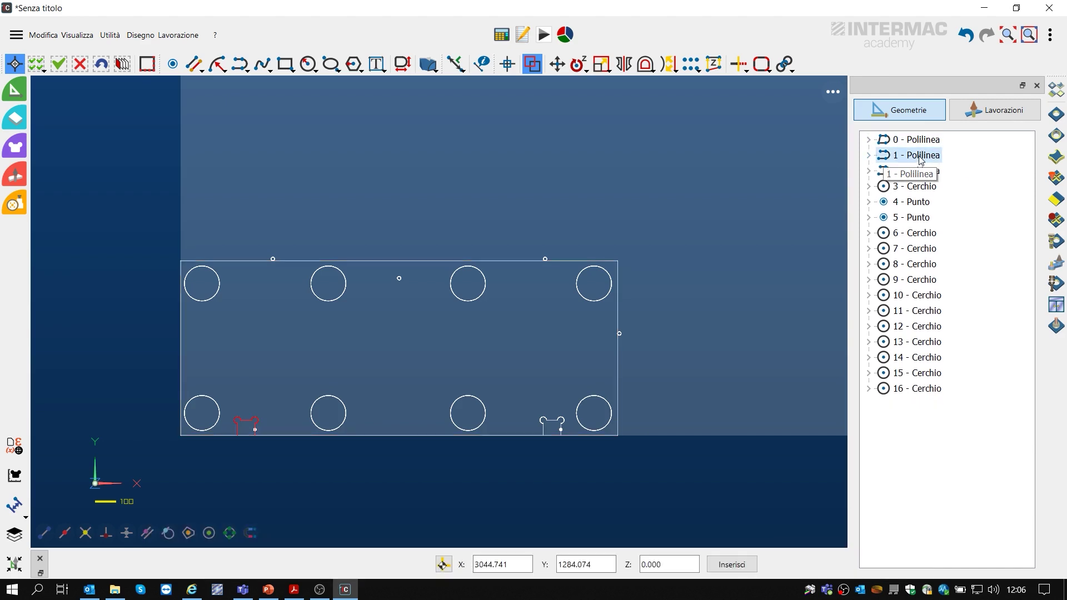
pyautogui.click(929, 171)
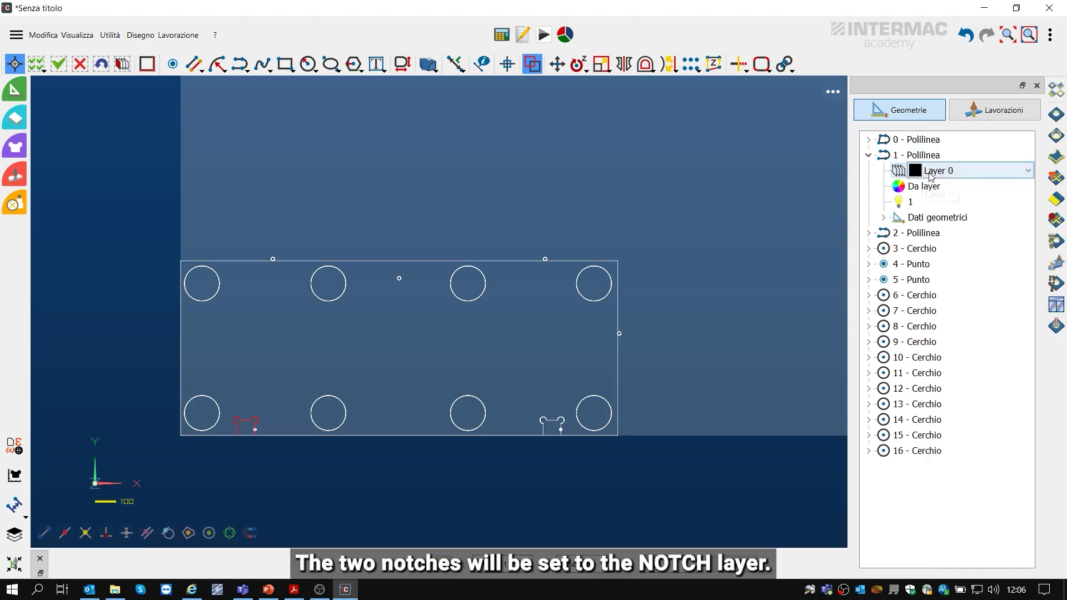
pyautogui.click(932, 173)
pyautogui.scroll(-1, 929, 195)
pyautogui.click(939, 200)
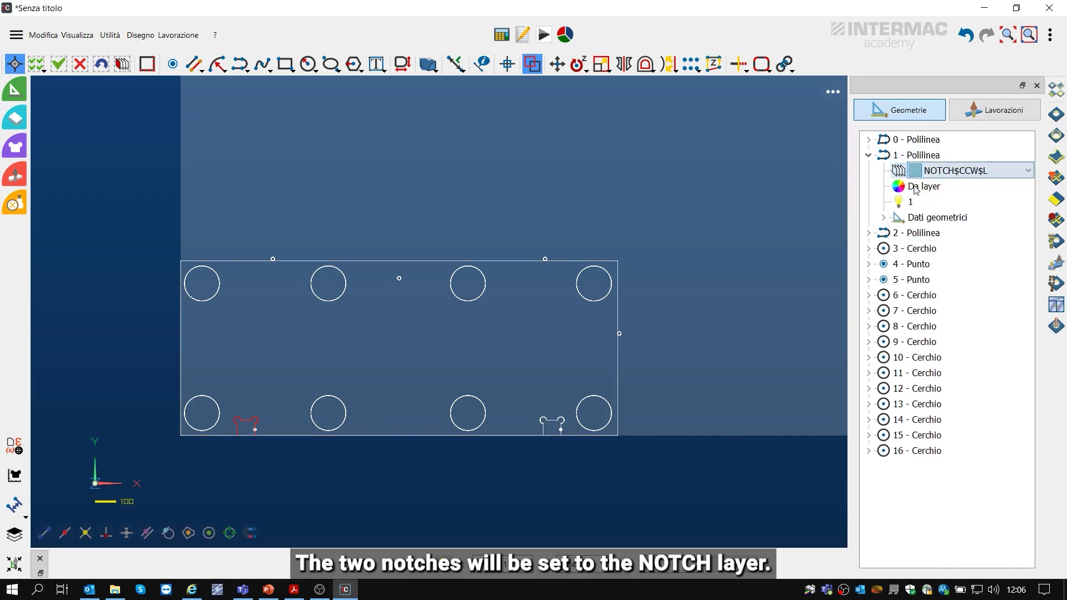
# Assign the right notch polyline to the NOTCH$CCW$L layer.
pyautogui.click(868, 155)
pyautogui.click(868, 171)
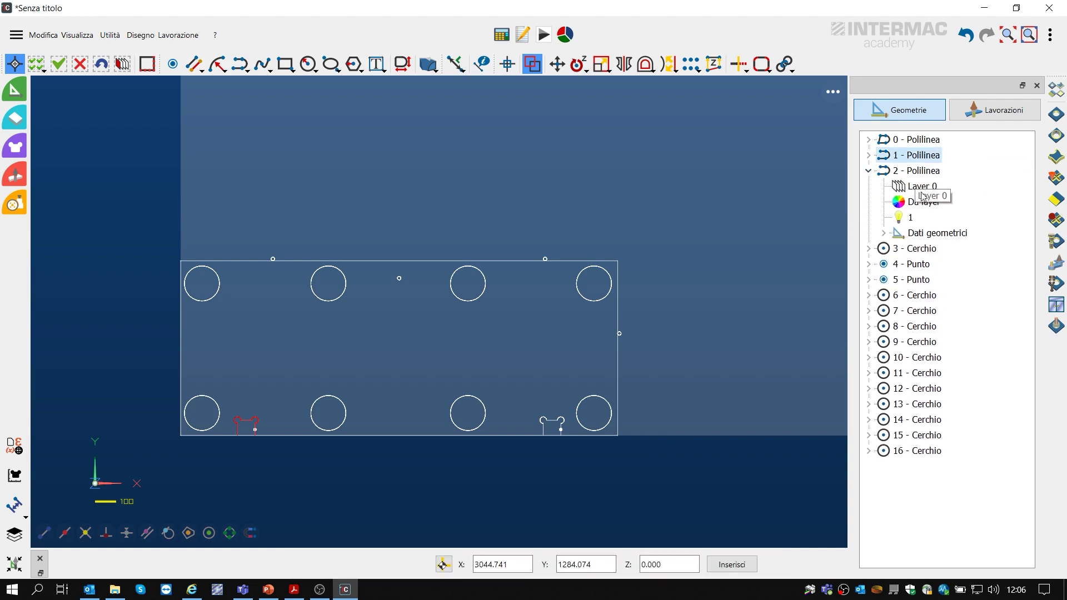
pyautogui.click(923, 187)
pyautogui.click(922, 190)
pyautogui.scroll(-2, 944, 211)
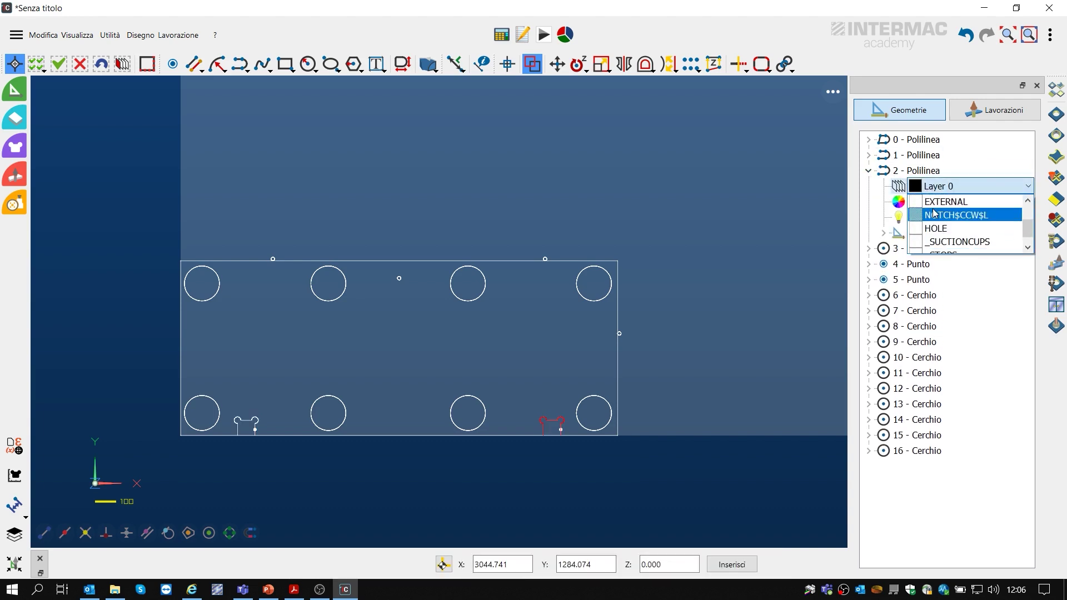
pyautogui.click(944, 212)
pyautogui.click(869, 170)
# Assign the small handle hole circle near the panel's upper middle to the HOLE layer.
pyautogui.click(922, 186)
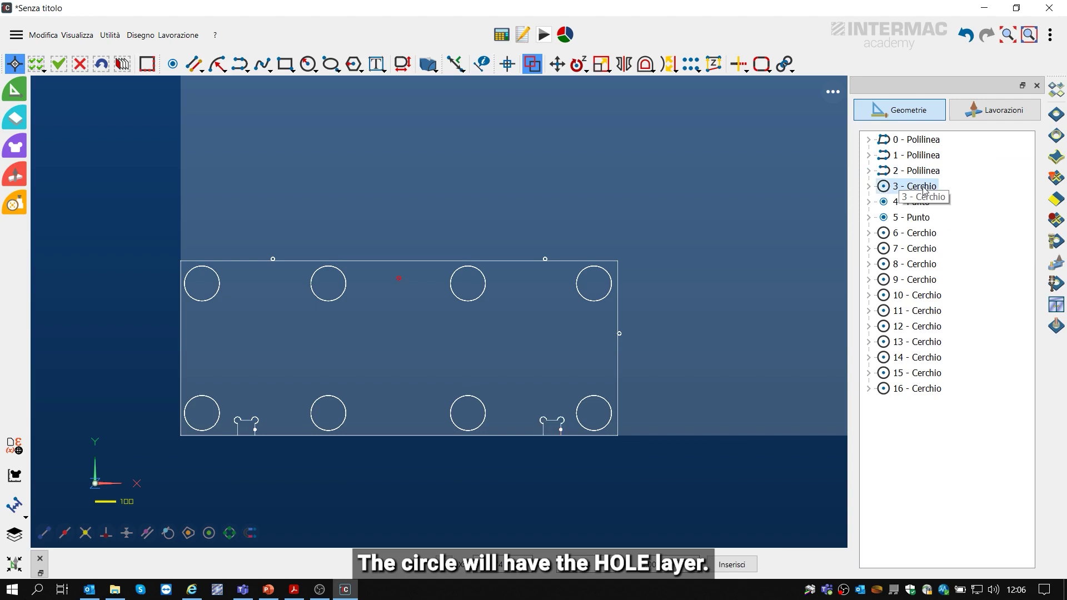
pyautogui.click(868, 186)
pyautogui.click(925, 202)
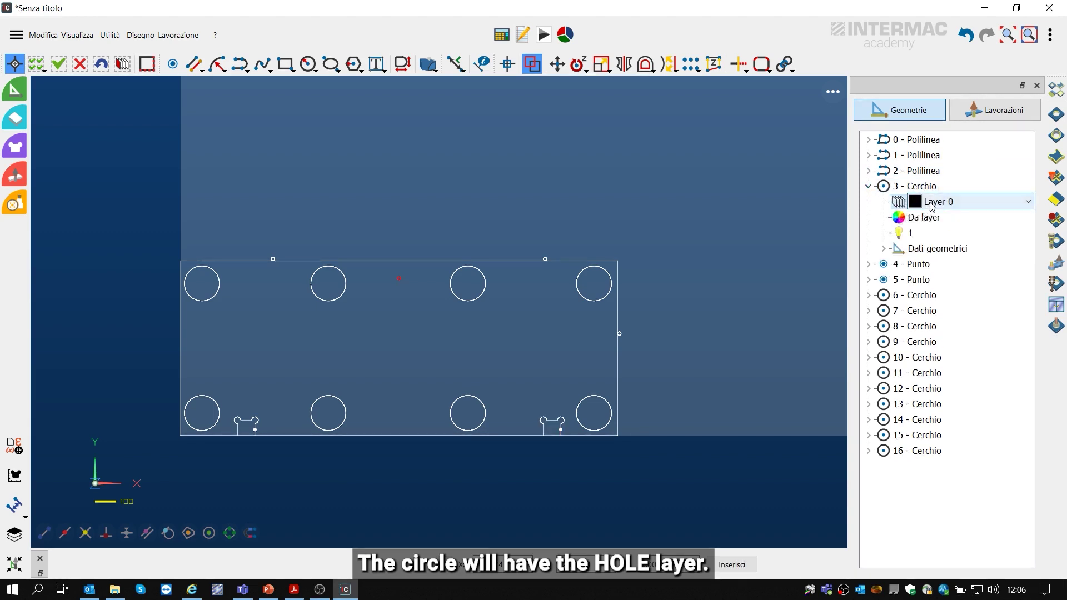
pyautogui.click(925, 202)
pyautogui.scroll(-2, 939, 239)
pyautogui.click(934, 245)
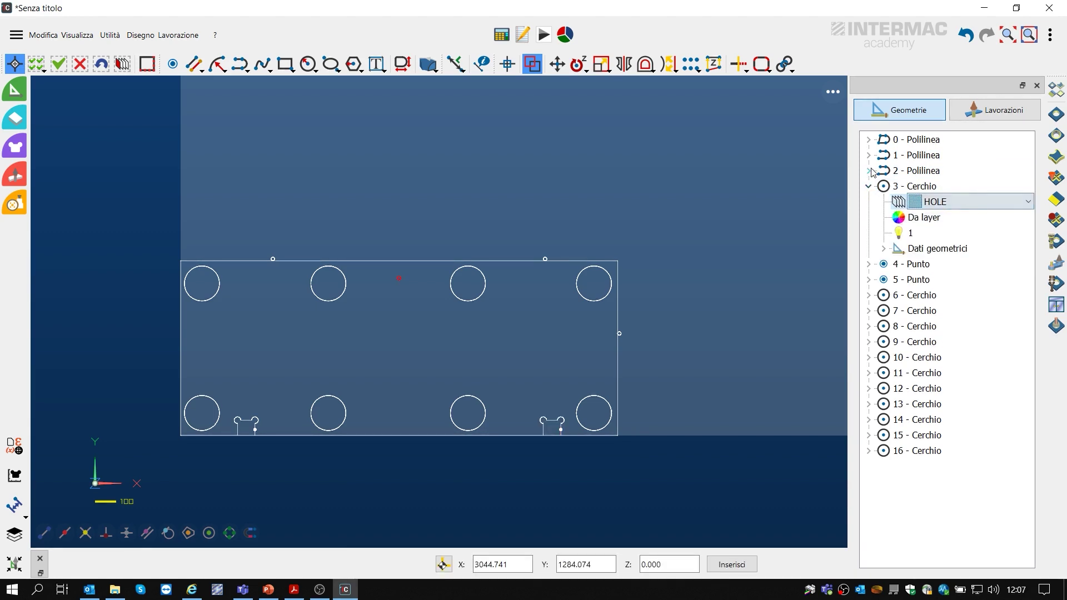
pyautogui.click(868, 188)
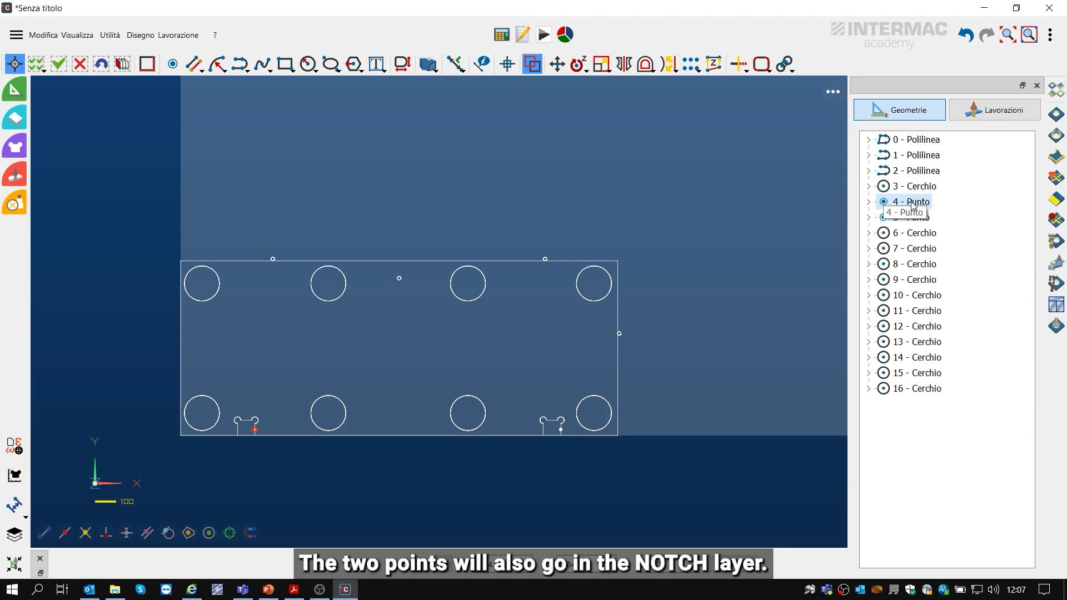
# Assign the breakpoint of the left notch to the NOTCH$CCW$L layer.
pyautogui.click(868, 201)
pyautogui.click(932, 218)
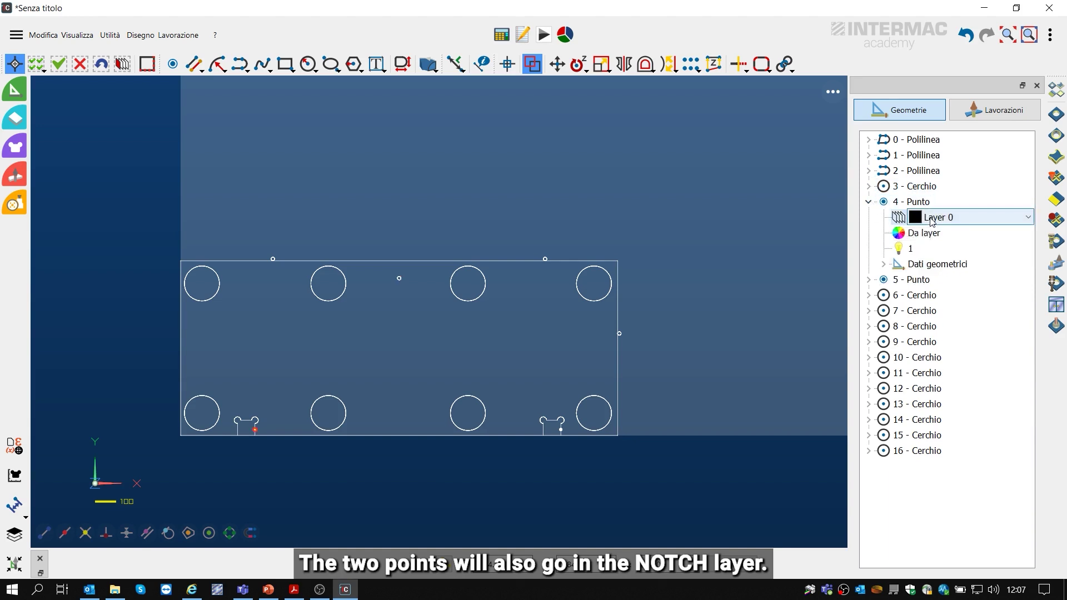
pyautogui.click(932, 222)
pyautogui.scroll(-1, 944, 244)
pyautogui.click(944, 241)
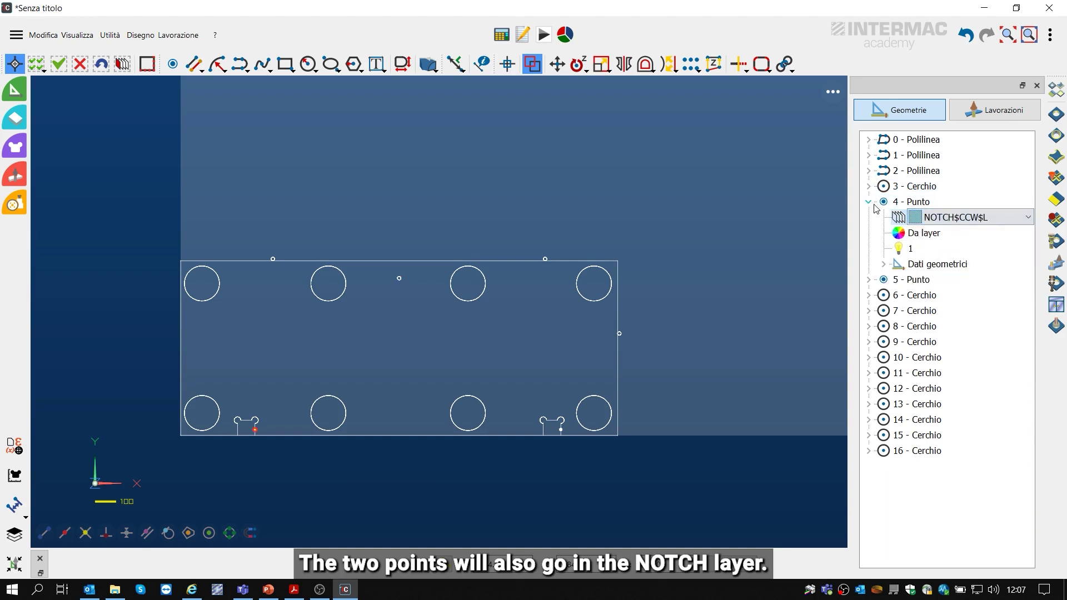
pyautogui.click(869, 202)
# Assign the breakpoint of the right notch to the NOTCH$CCW$L layer.
pyautogui.click(869, 217)
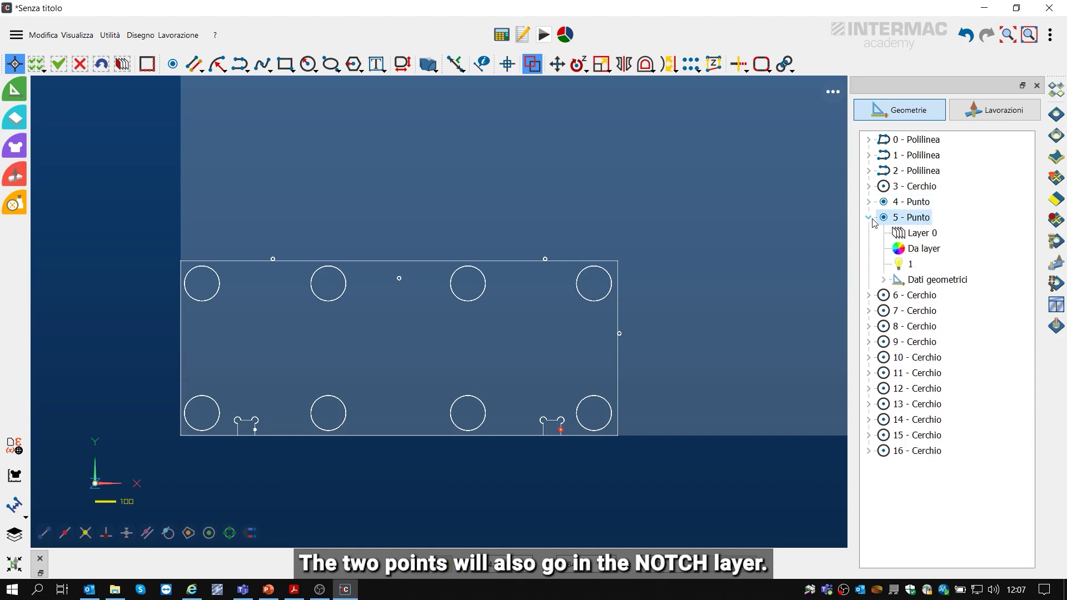
pyautogui.click(932, 233)
pyautogui.click(931, 234)
pyautogui.scroll(-1, 945, 250)
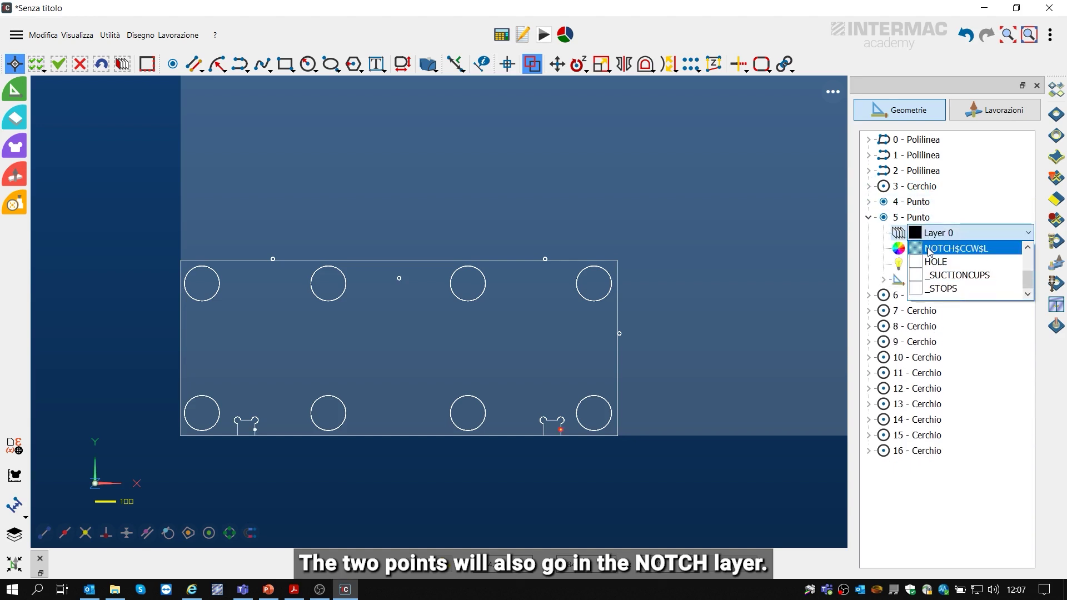
pyautogui.click(944, 244)
pyautogui.click(870, 219)
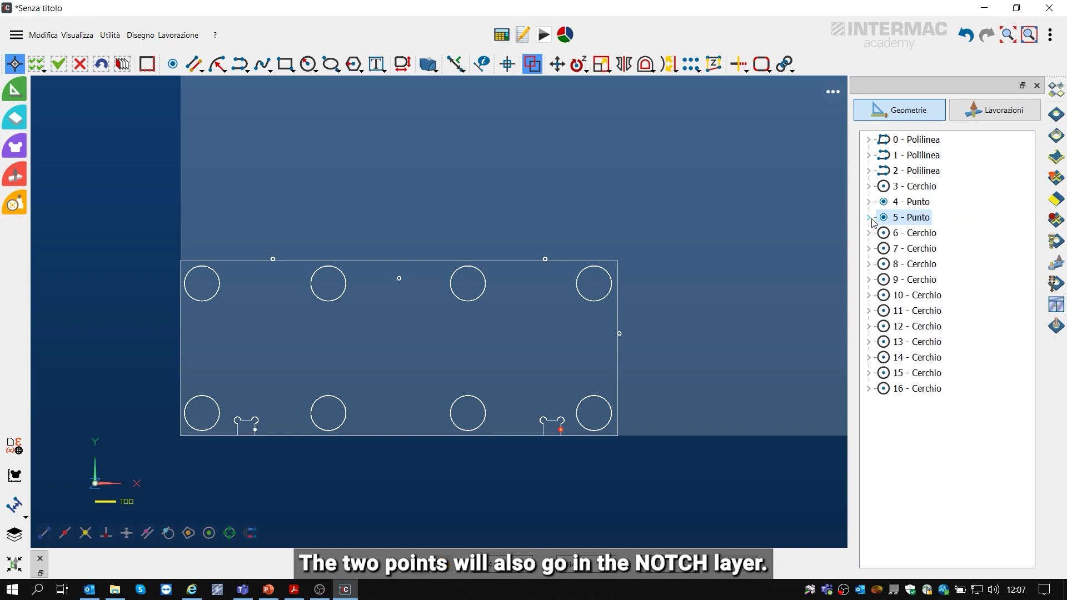
# Assign the suction cup circle in the panel's lower-left corner to the _SUCTIONCUPS layer.
pyautogui.click(870, 239)
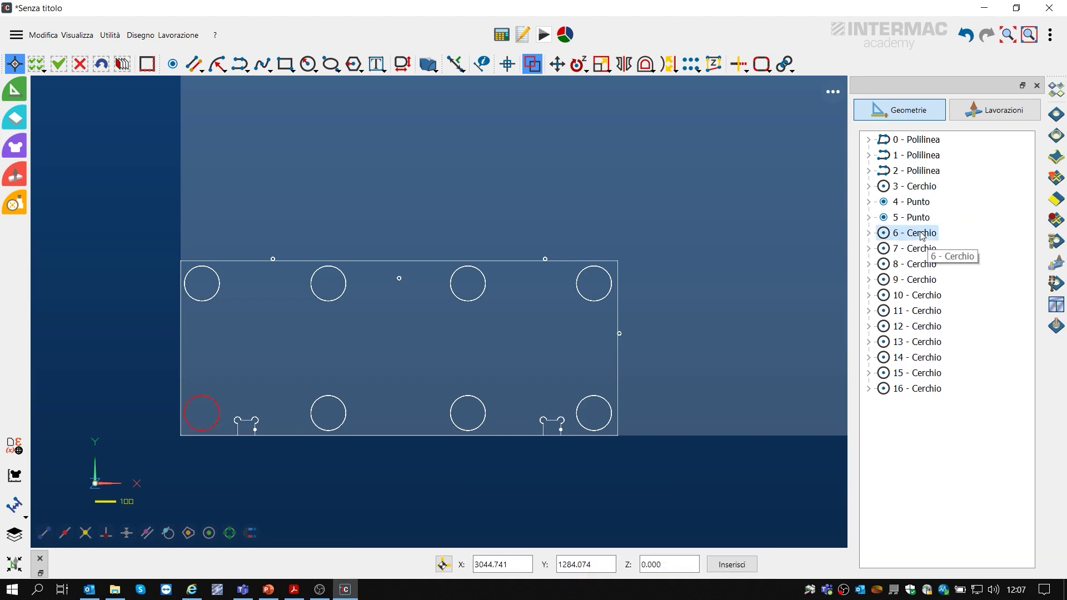
pyautogui.click(869, 233)
pyautogui.click(922, 248)
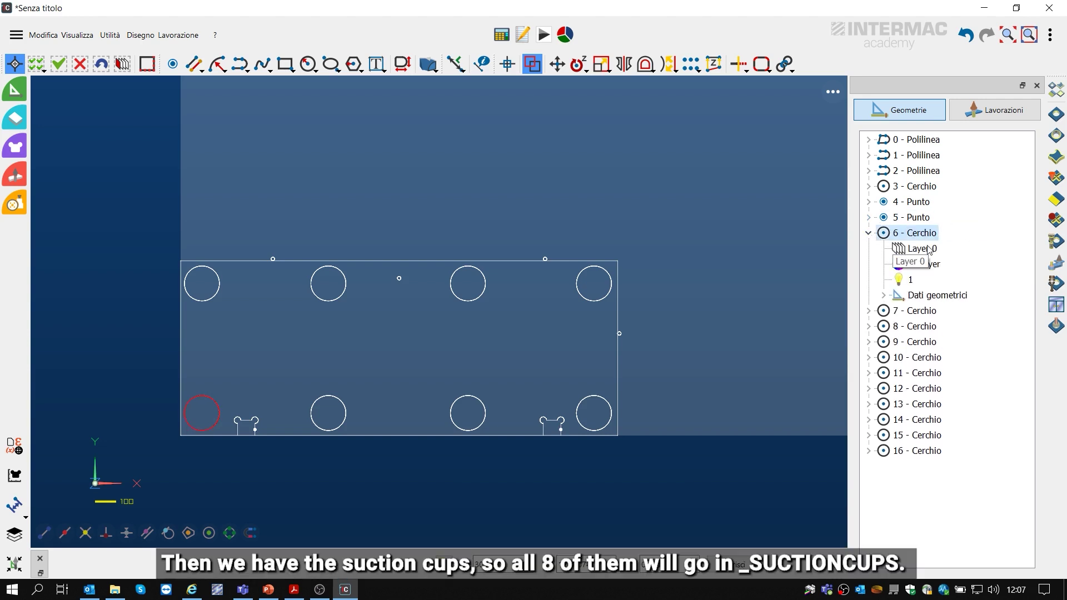
pyautogui.click(944, 248)
pyautogui.scroll(-1, 932, 269)
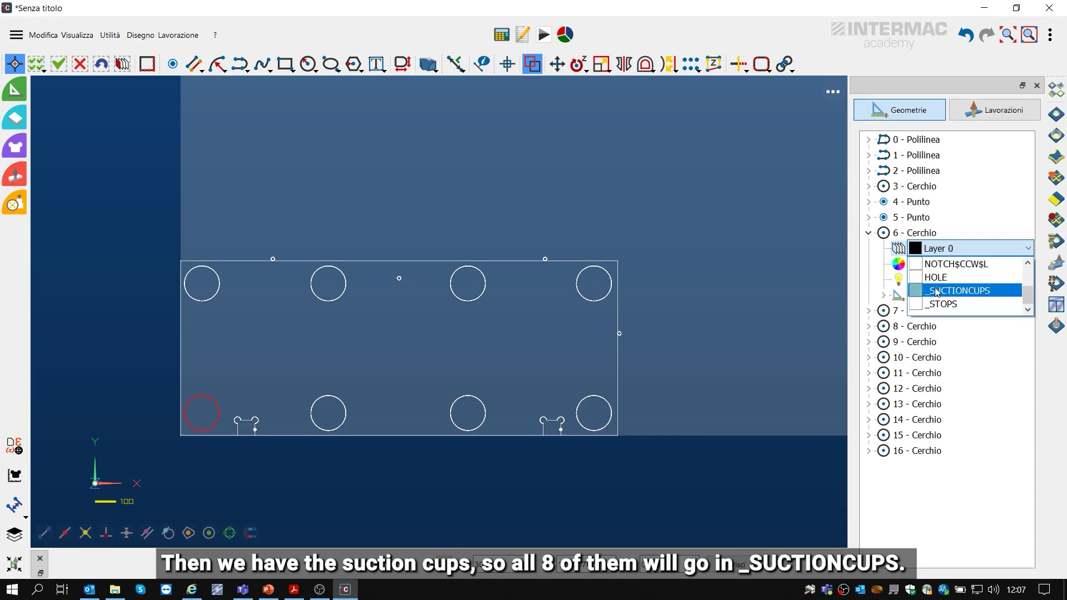
pyautogui.click(957, 296)
pyautogui.click(868, 233)
# Assign the second suction cup circle from the left in the panel's lower row to the _SUCTIONCUPS layer.
pyautogui.click(904, 250)
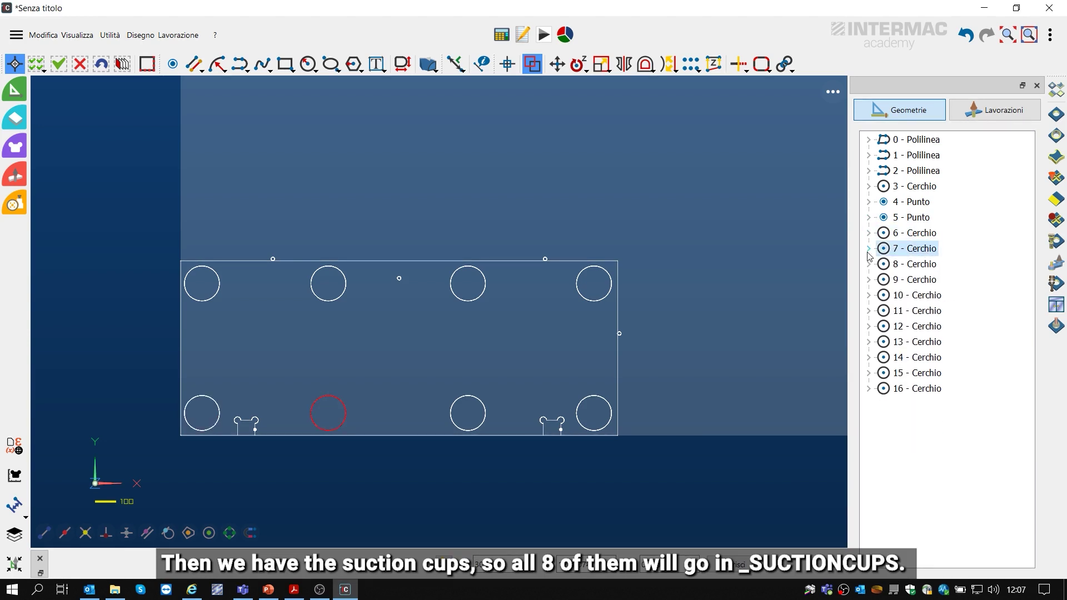
pyautogui.click(868, 248)
pyautogui.click(923, 264)
pyautogui.click(929, 267)
pyautogui.scroll(-2, 945, 294)
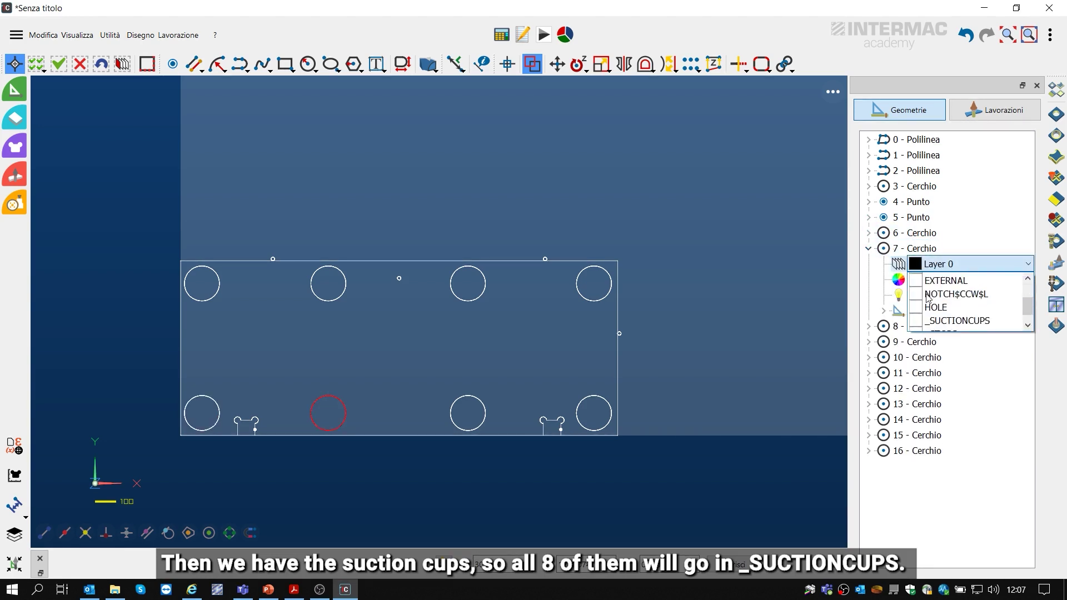
pyautogui.click(955, 306)
pyautogui.click(869, 248)
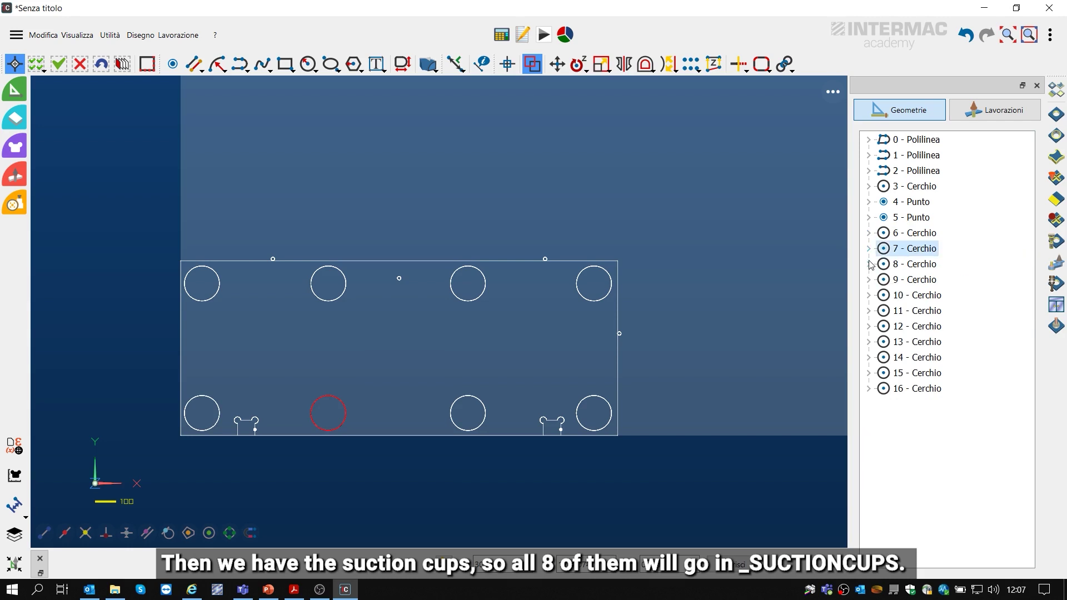
# Assign the third suction cup circle from the left in the panel's lower row to the _SUCTIONCUPS layer.
pyautogui.click(869, 264)
pyautogui.click(921, 270)
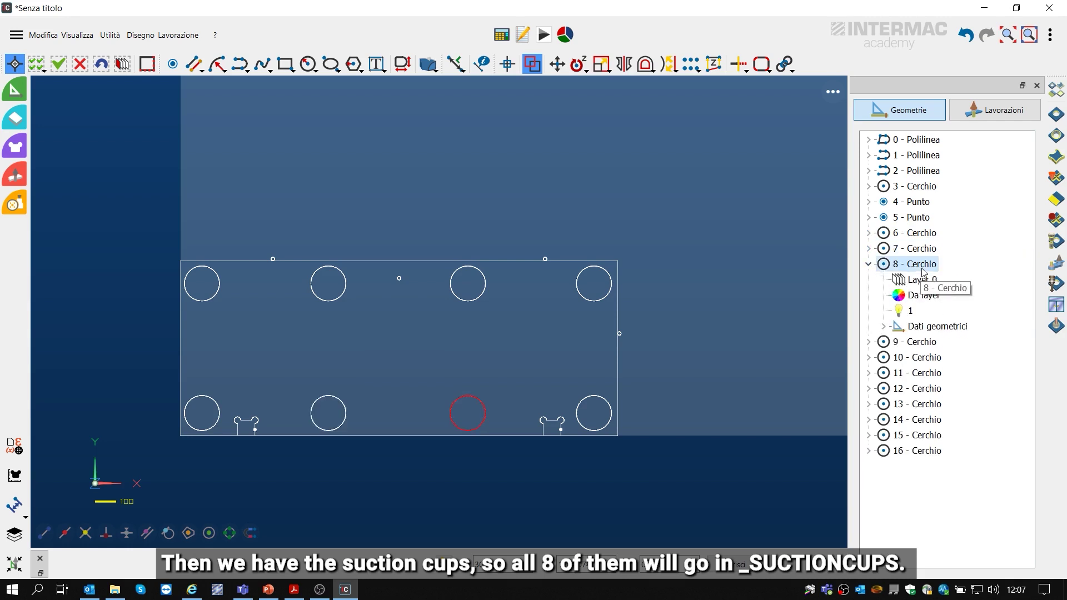
pyautogui.click(925, 279)
pyautogui.click(944, 280)
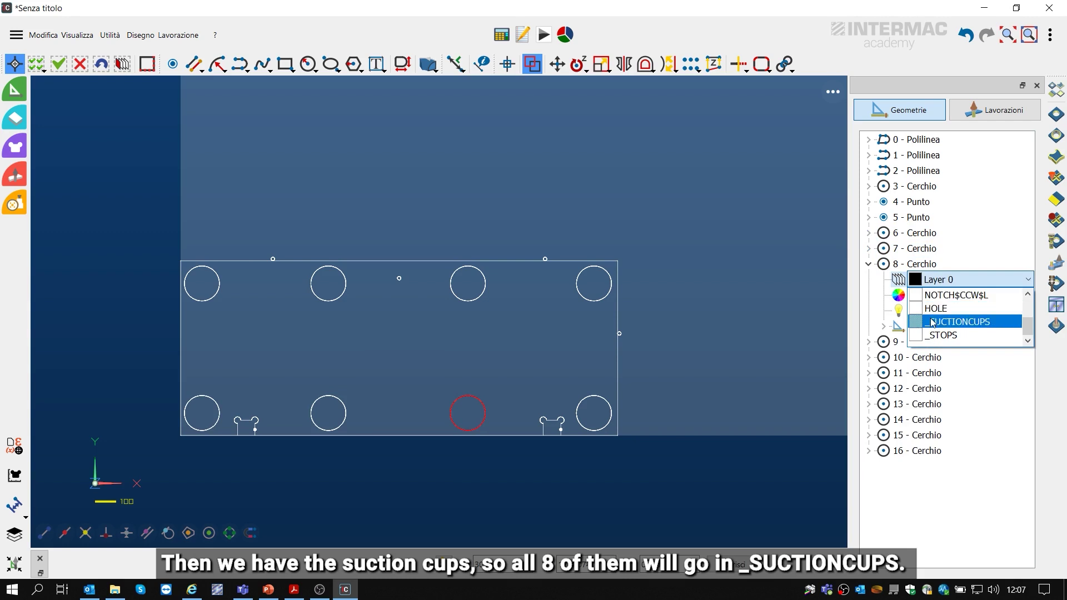
pyautogui.click(955, 322)
pyautogui.click(868, 264)
# Assign the suction cup circle in the panel's lower-right corner to the _SUCTIONCUPS layer.
pyautogui.click(906, 280)
pyautogui.click(869, 279)
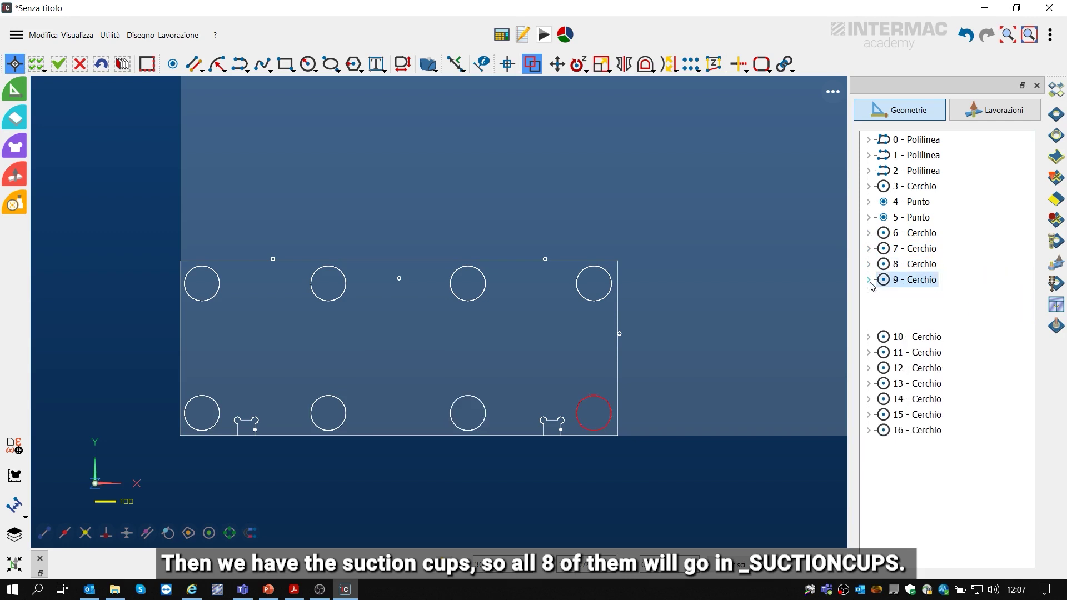
pyautogui.click(933, 295)
pyautogui.click(939, 295)
pyautogui.scroll(-1, 944, 323)
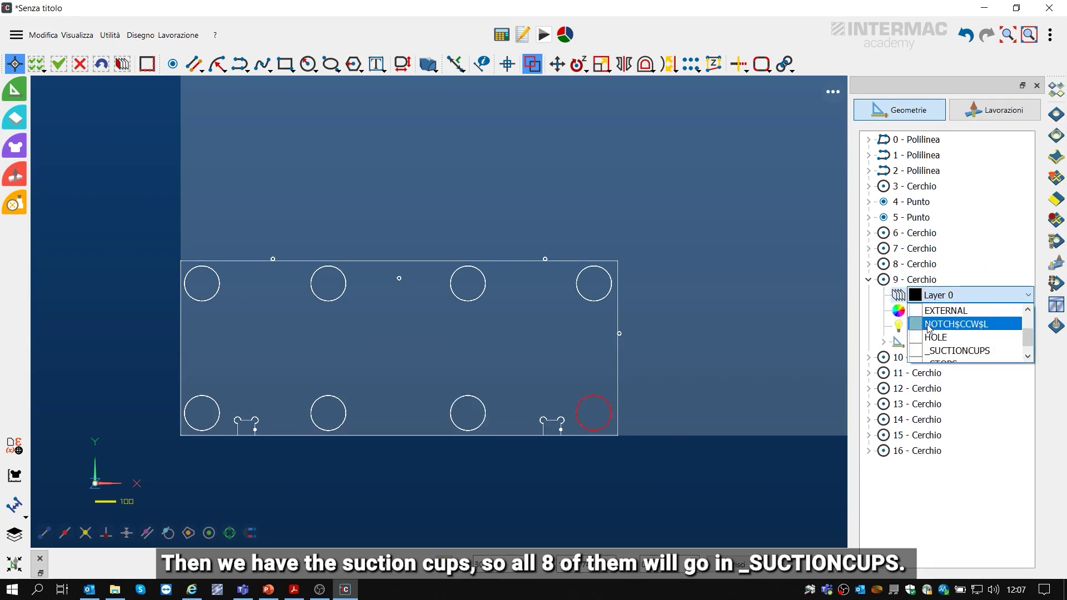
pyautogui.click(956, 349)
pyautogui.click(869, 279)
# Assign the suction cup circle in the panel's upper-left corner to the _SUCTIONCUPS layer.
pyautogui.click(907, 295)
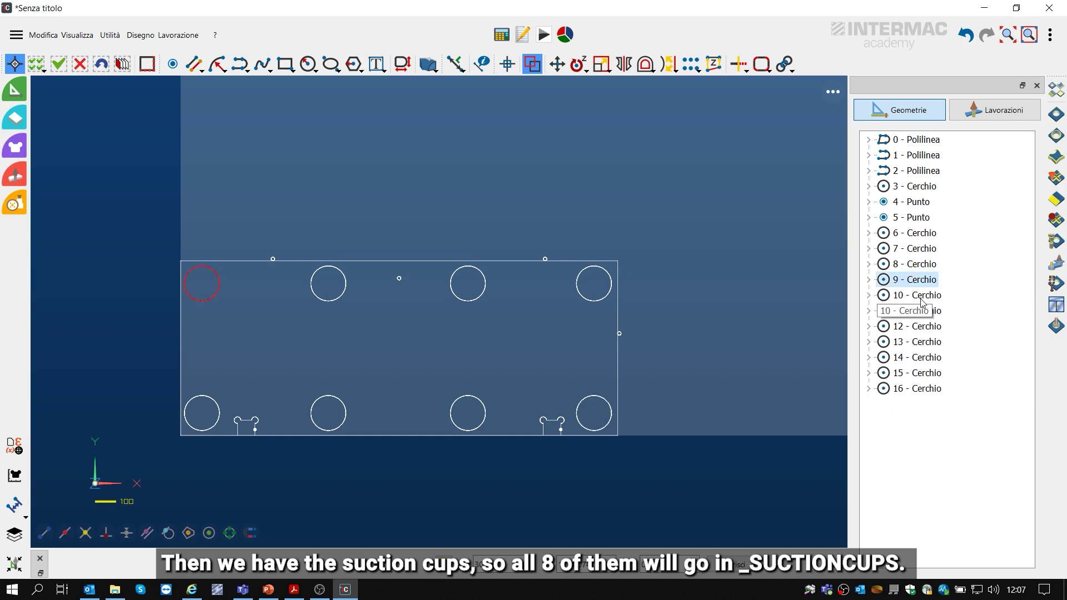
pyautogui.click(868, 295)
pyautogui.click(927, 312)
pyautogui.click(926, 313)
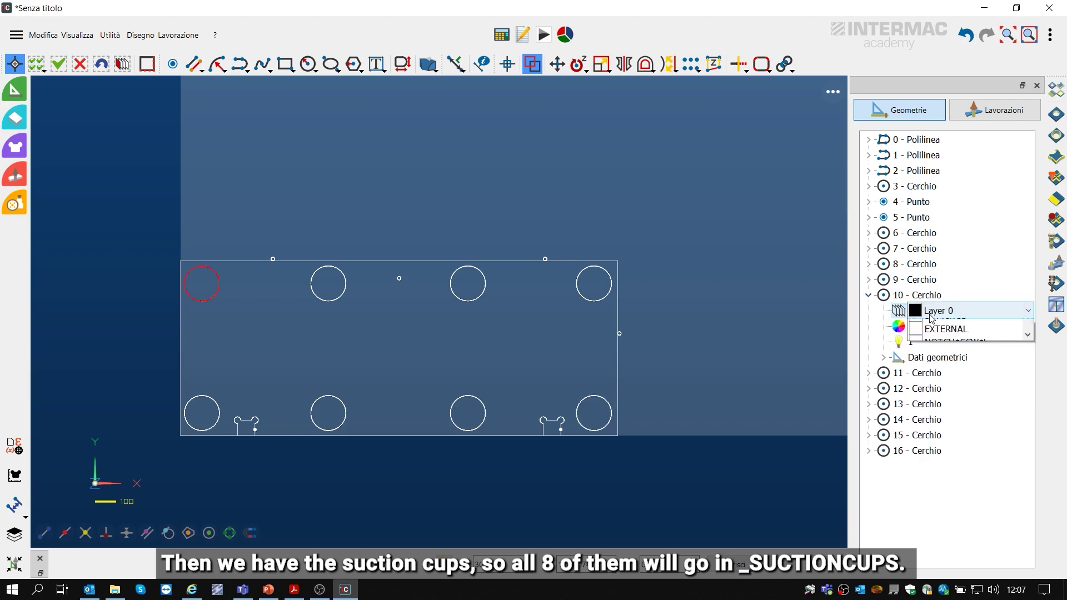
pyautogui.scroll(-1, 939, 334)
pyautogui.click(934, 352)
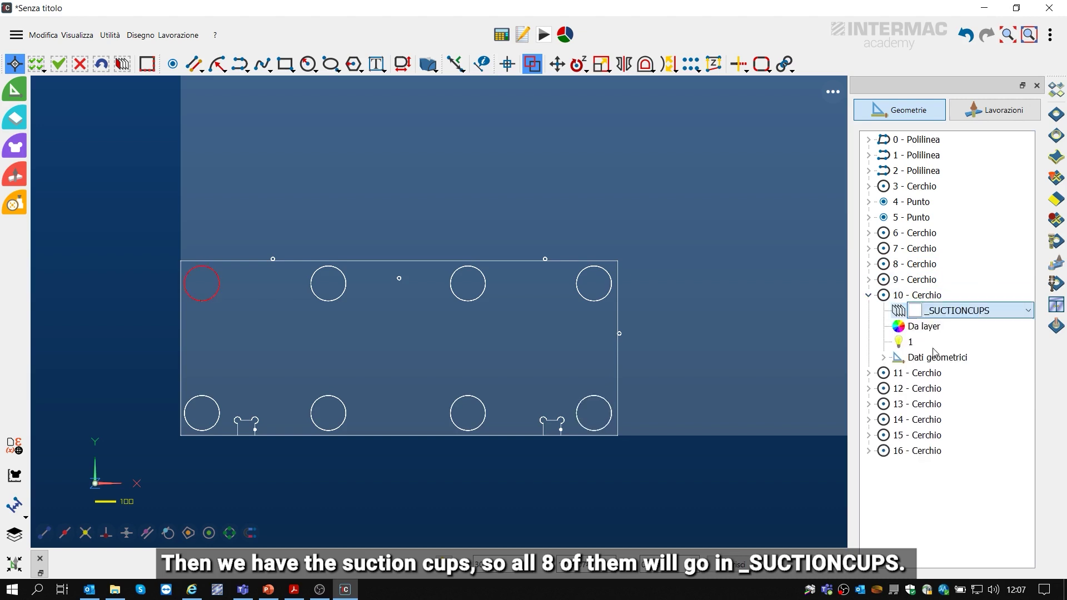
pyautogui.click(868, 295)
# Assign the second suction cup circle from the left in the panel's upper row to the _SUCTIONCUPS layer.
pyautogui.click(898, 312)
pyautogui.click(868, 310)
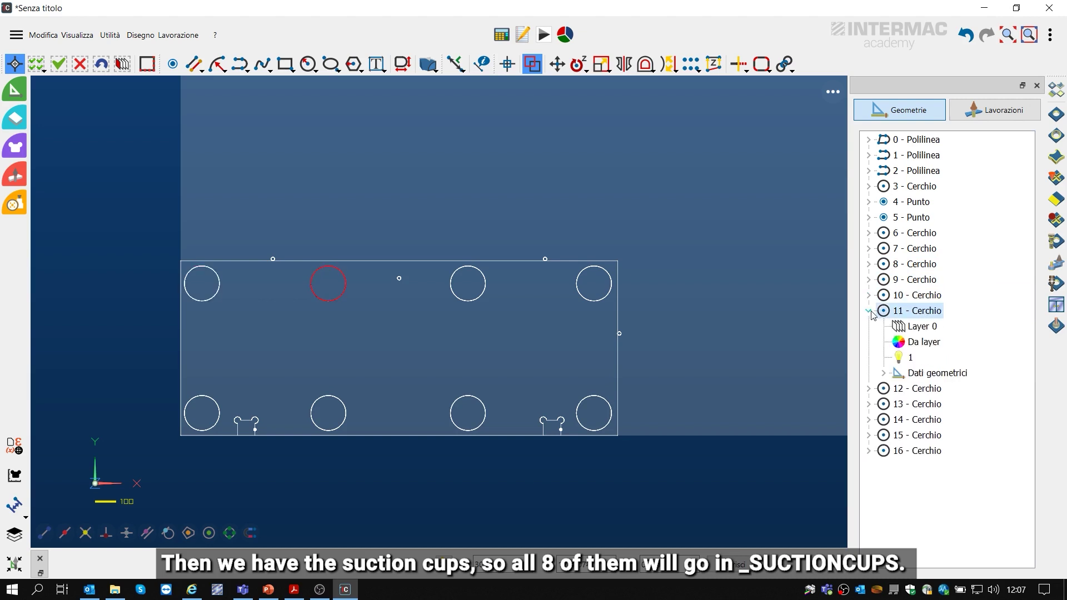
pyautogui.click(934, 328)
pyautogui.scroll(-1, 939, 356)
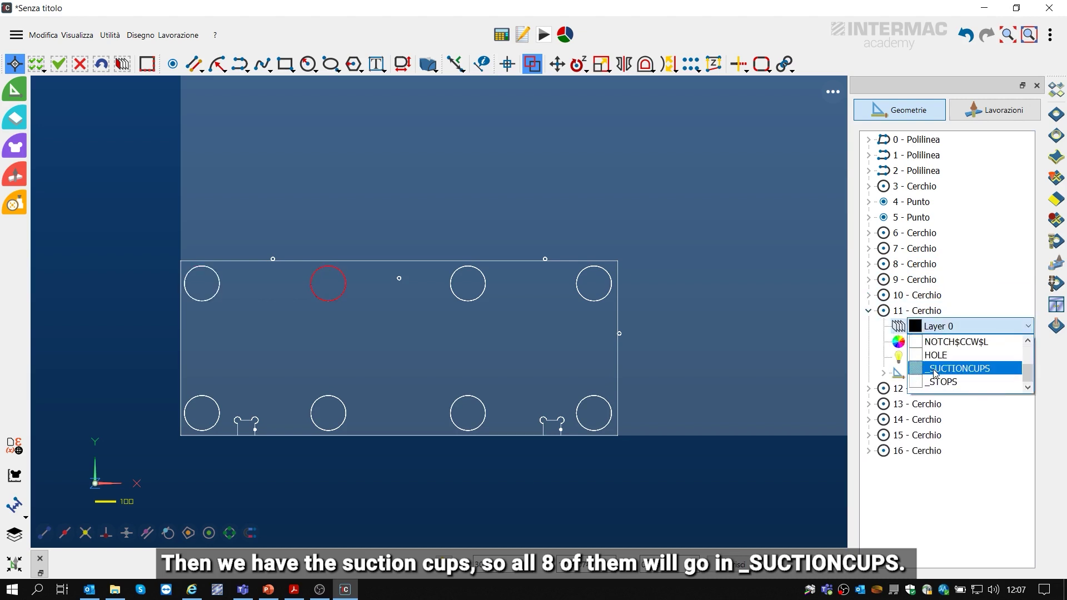
pyautogui.click(936, 369)
pyautogui.click(868, 311)
# Assign the third suction cup circle from the left in the panel's upper row to the _SUCTIONCUPS layer.
pyautogui.click(923, 326)
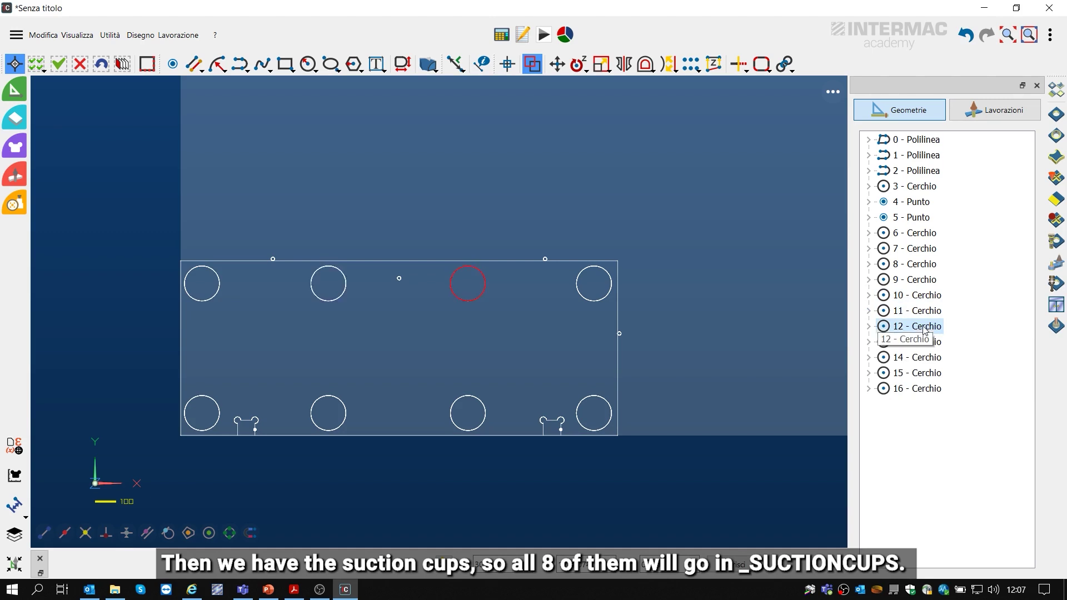
pyautogui.click(868, 326)
pyautogui.click(933, 342)
pyautogui.click(944, 342)
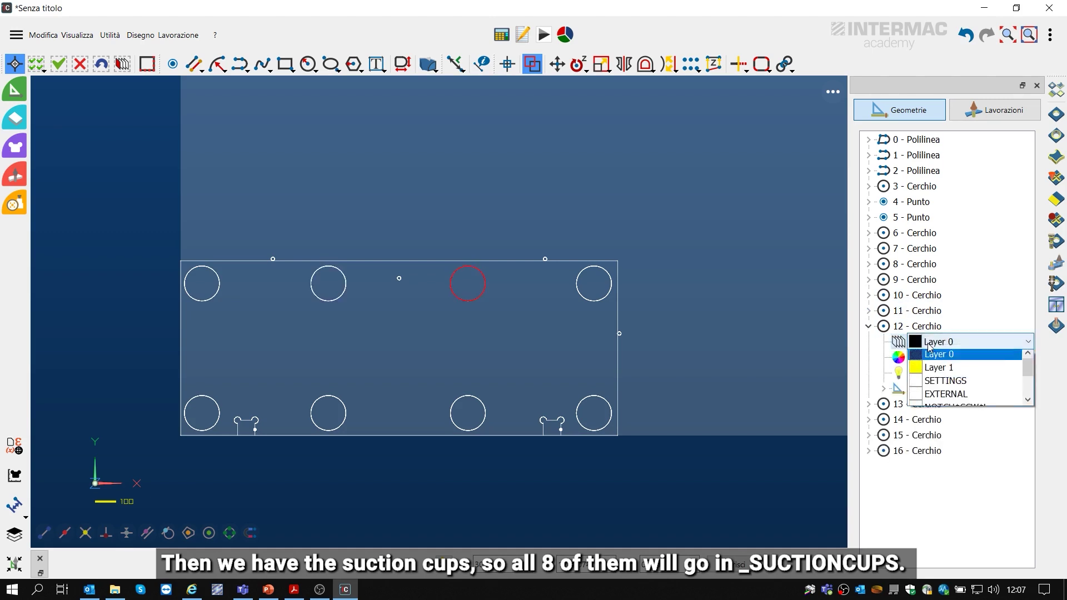
pyautogui.scroll(-2, 938, 387)
pyautogui.click(938, 385)
pyautogui.click(868, 326)
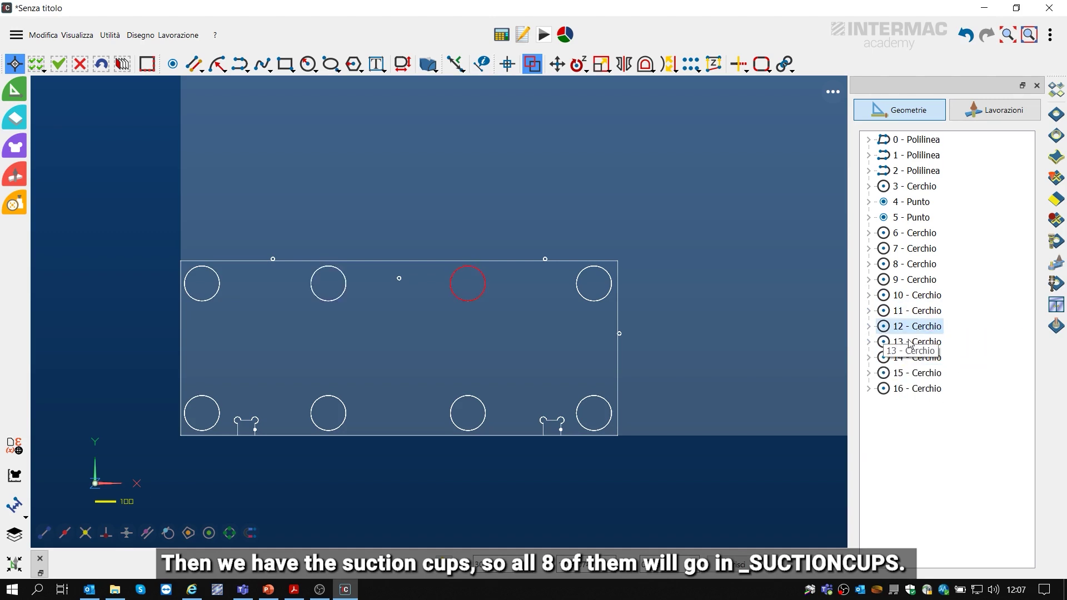
# Assign the suction cup circle in the panel's upper-right corner to the _SUCTIONCUPS layer.
pyautogui.click(894, 342)
pyautogui.click(868, 341)
pyautogui.click(922, 358)
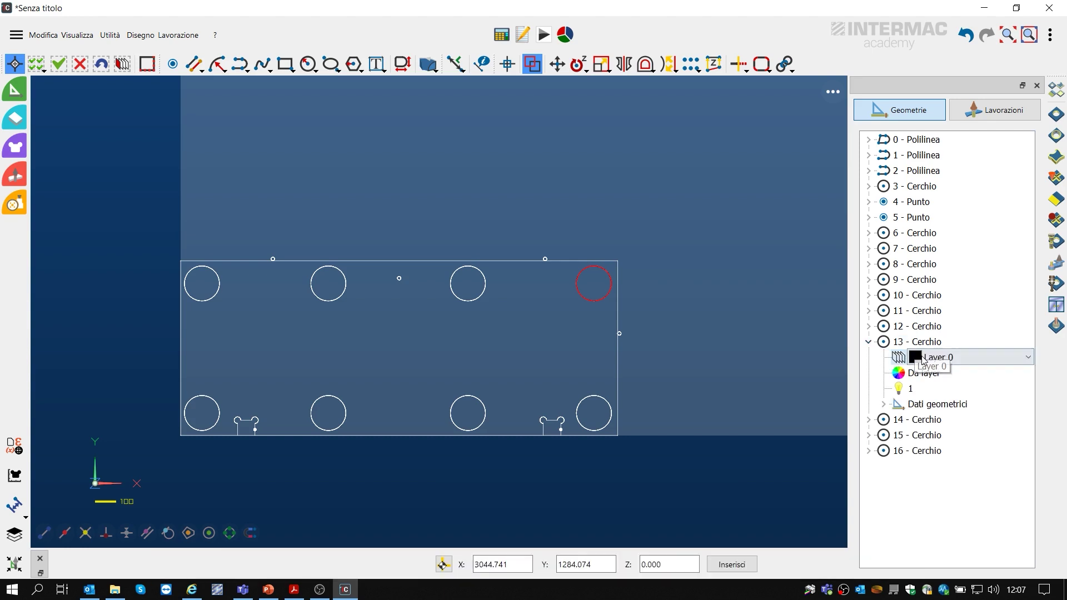
pyautogui.click(924, 358)
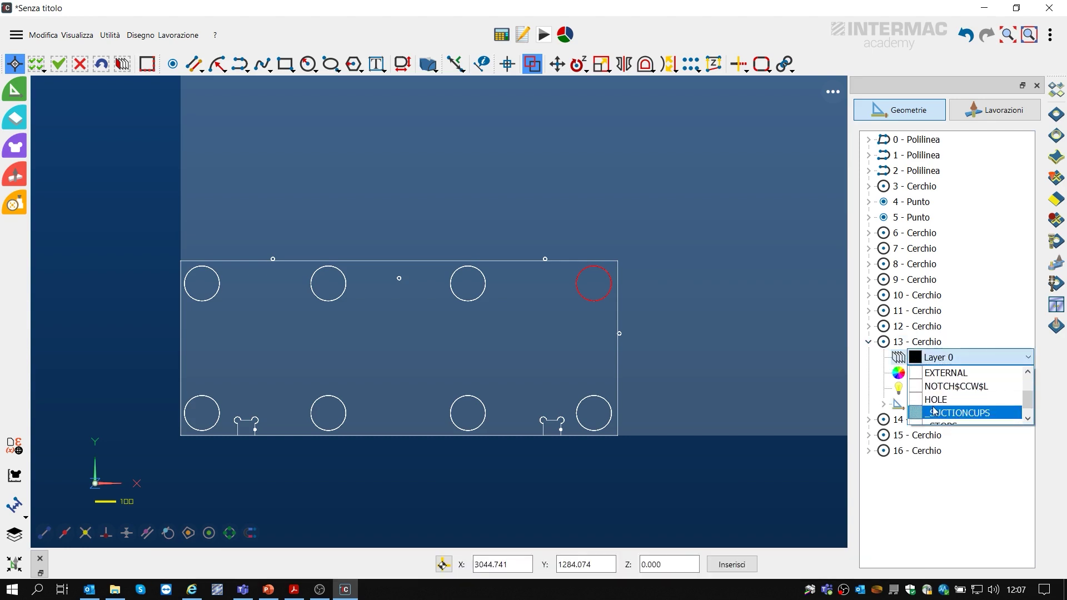
pyautogui.click(944, 412)
pyautogui.click(868, 342)
# Assign the mechanical stop circle on the panel's right edge to the _STOPS layer.
pyautogui.click(923, 360)
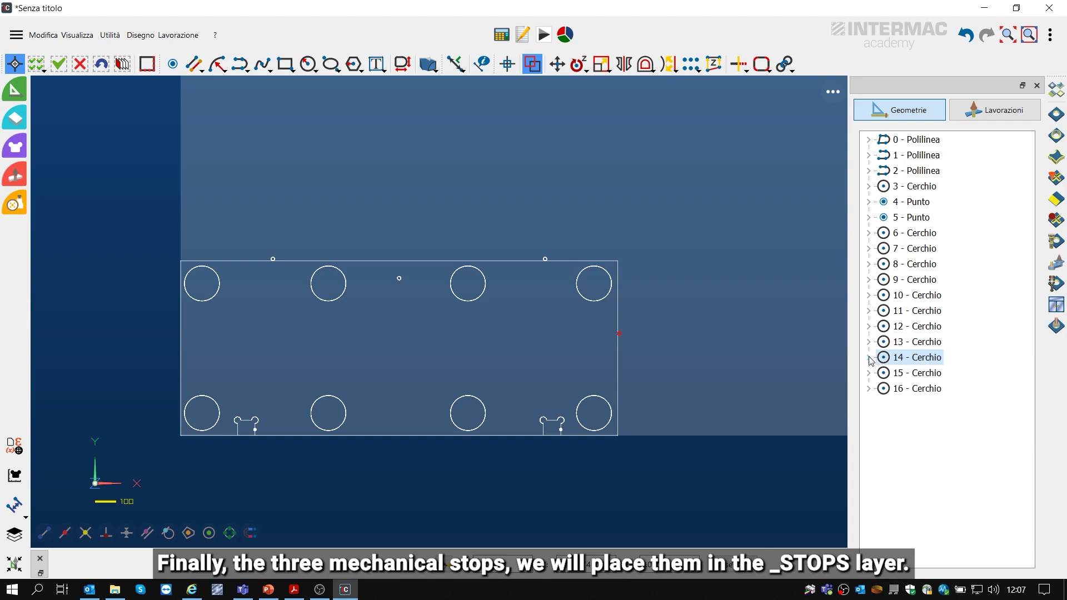
pyautogui.click(868, 357)
pyautogui.click(939, 373)
pyautogui.click(945, 372)
pyautogui.scroll(-2, 941, 421)
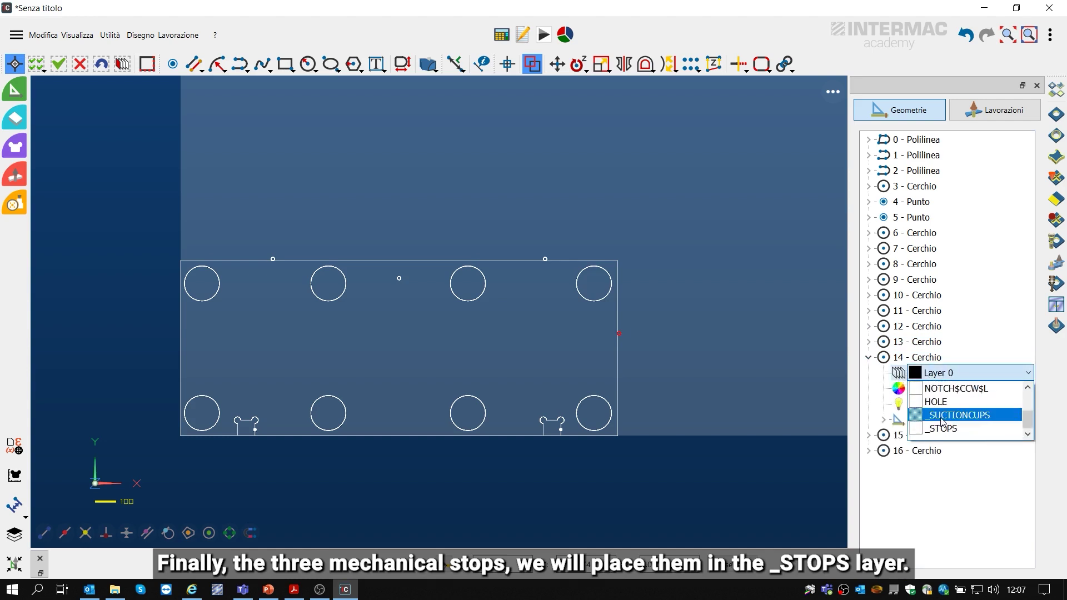
pyautogui.click(943, 428)
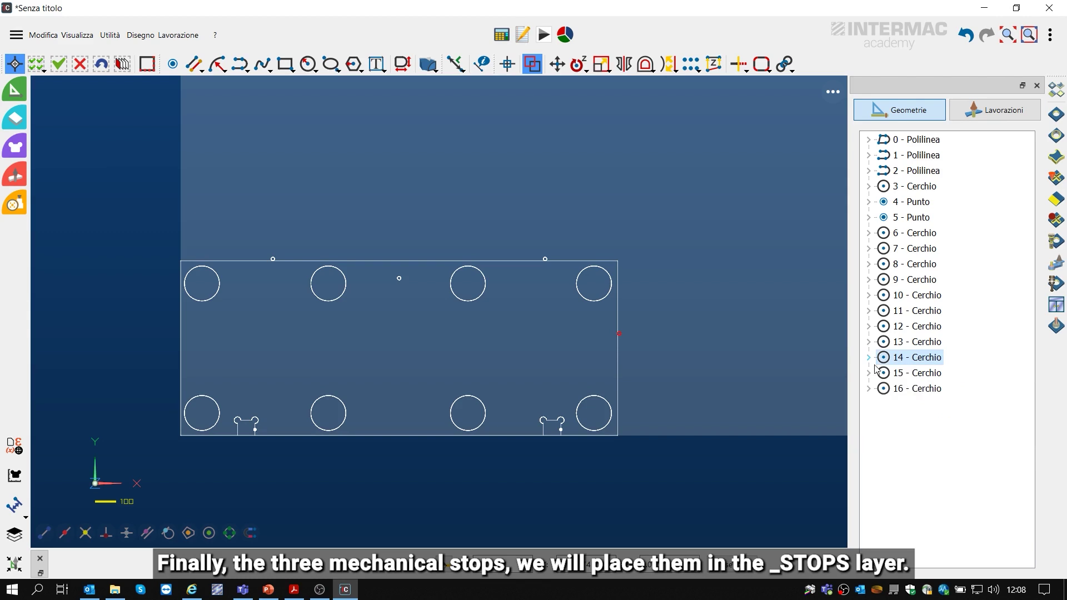
# Assign the right-hand mechanical stop circle on the panel's upper edge to the _STOPS layer.
pyautogui.click(917, 373)
pyautogui.click(868, 372)
pyautogui.click(930, 389)
pyautogui.click(930, 392)
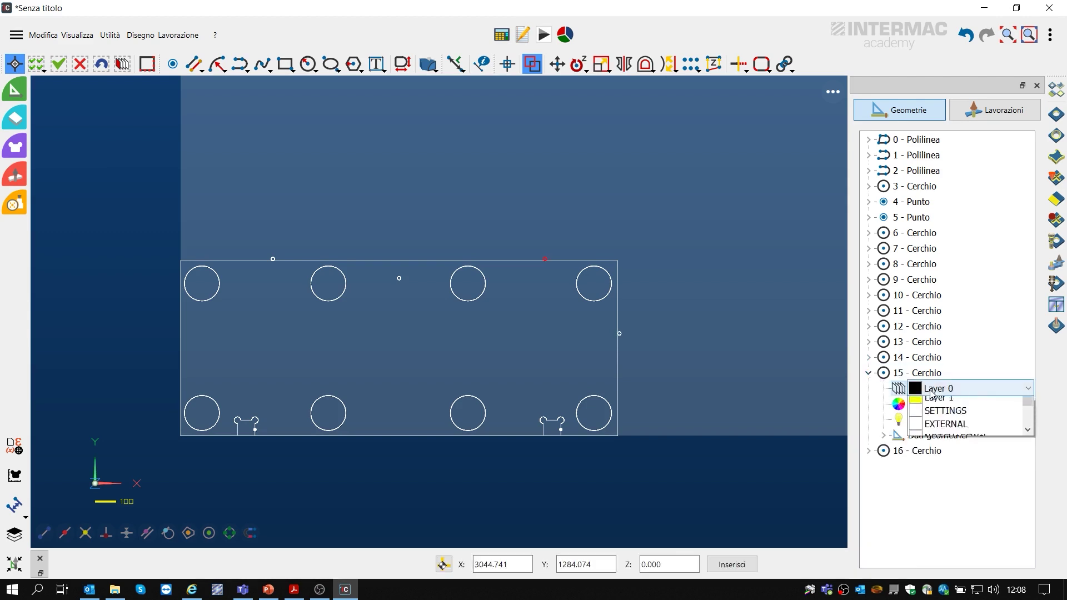
pyautogui.click(939, 442)
pyautogui.click(868, 373)
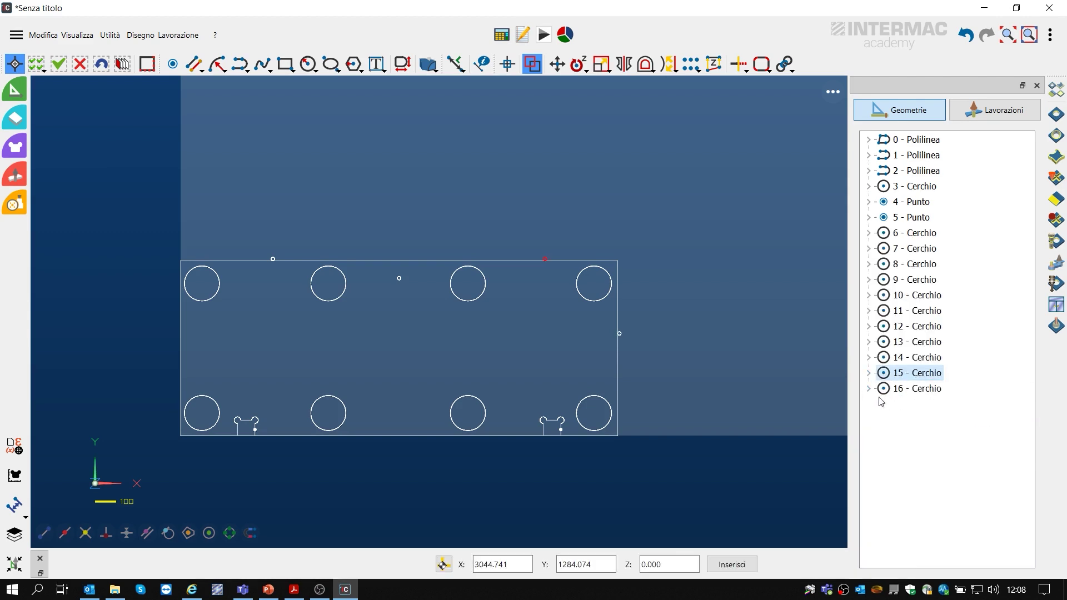
# Assign the left-hand mechanical stop circle on the panel's upper edge to the _STOPS layer.
pyautogui.click(917, 389)
pyautogui.click(868, 388)
pyautogui.click(915, 404)
pyautogui.scroll(-4, 917, 406)
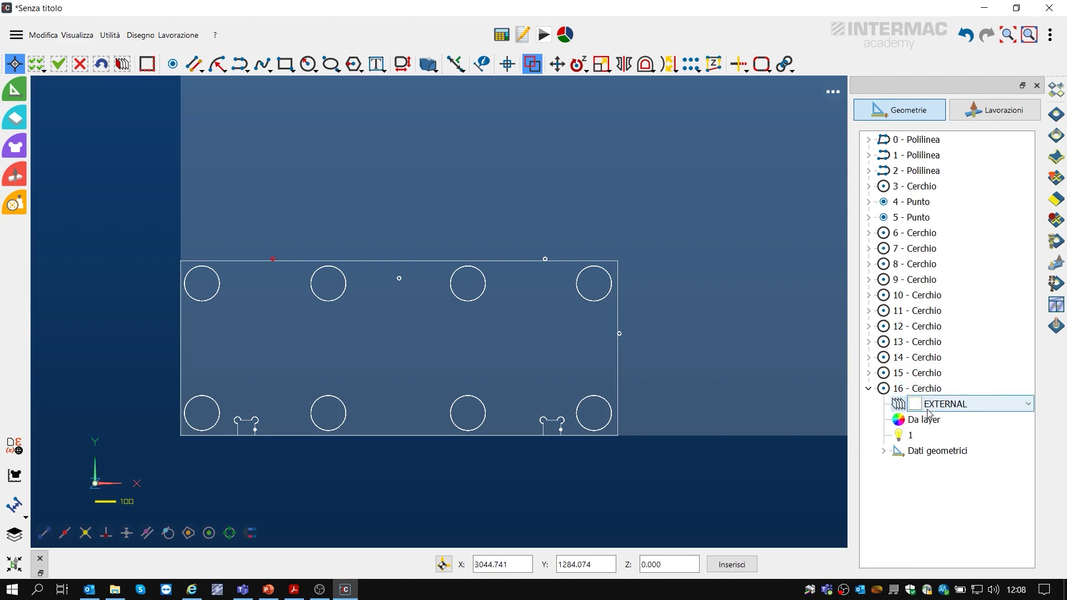
pyautogui.click(930, 410)
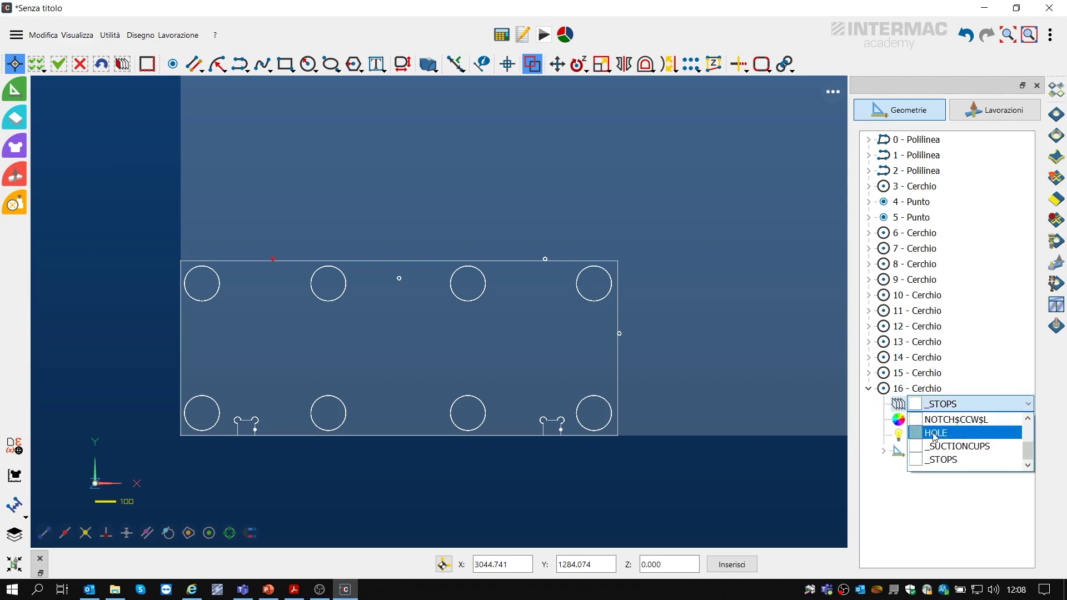
pyautogui.click(933, 463)
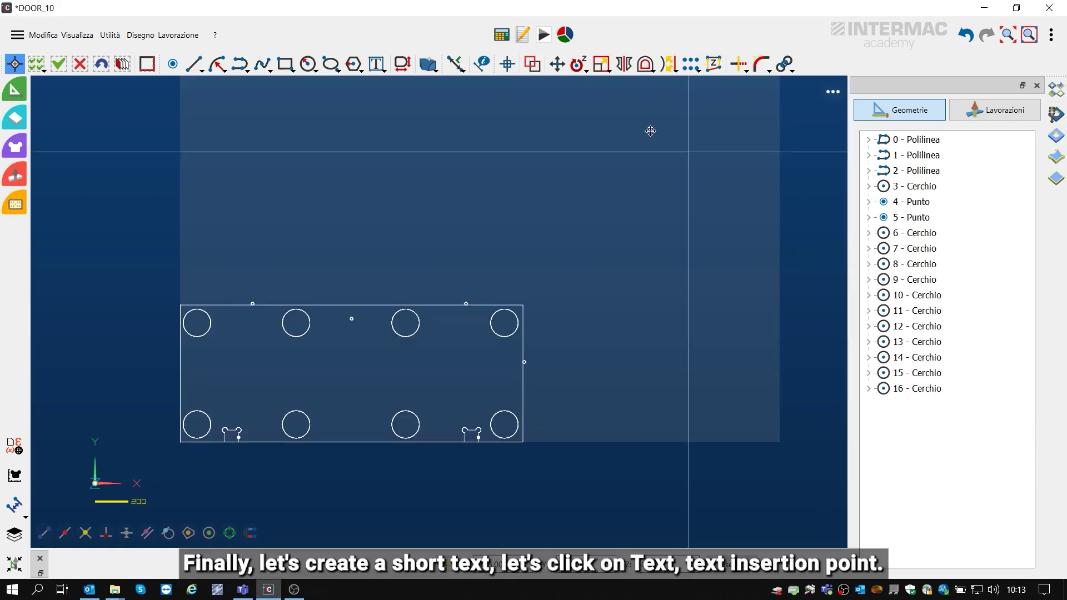
# Insert the text THICKNESS=10 in the empty area above the panel.
pyautogui.click(376, 63)
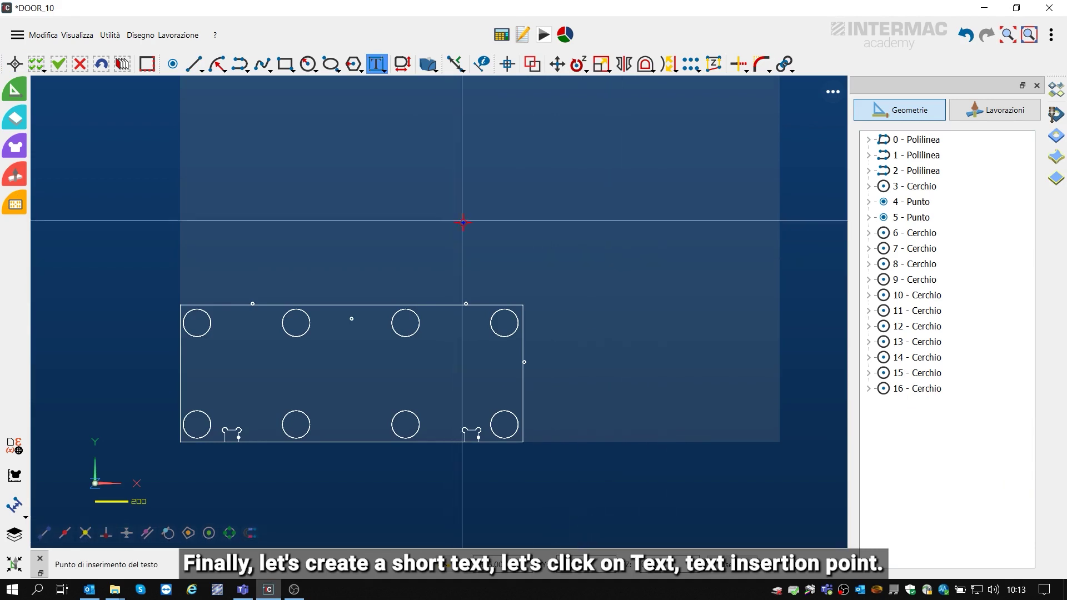
pyautogui.click(446, 256)
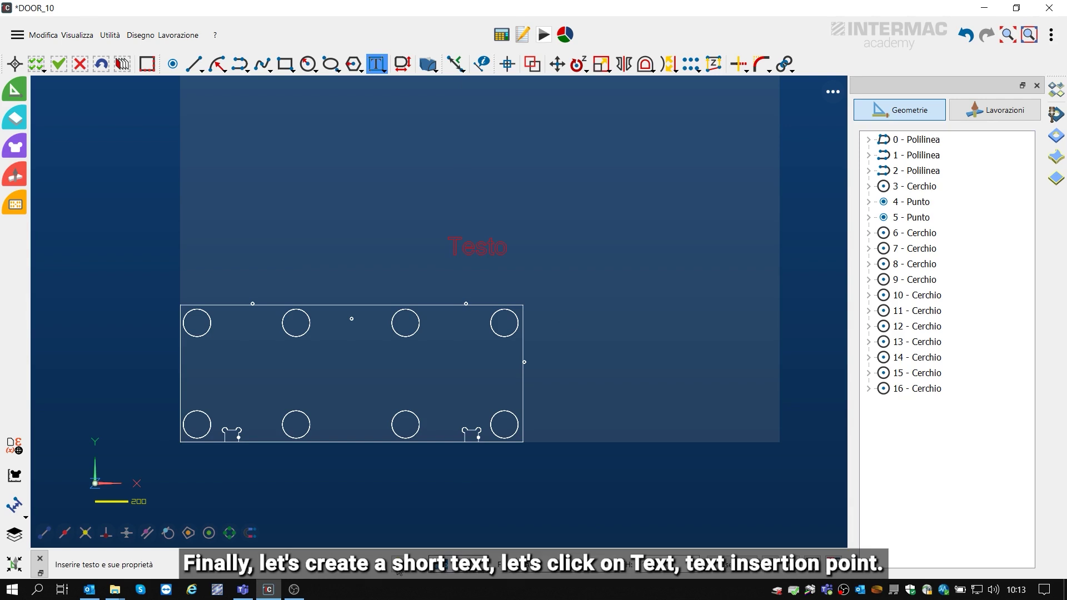
pyautogui.write('T')
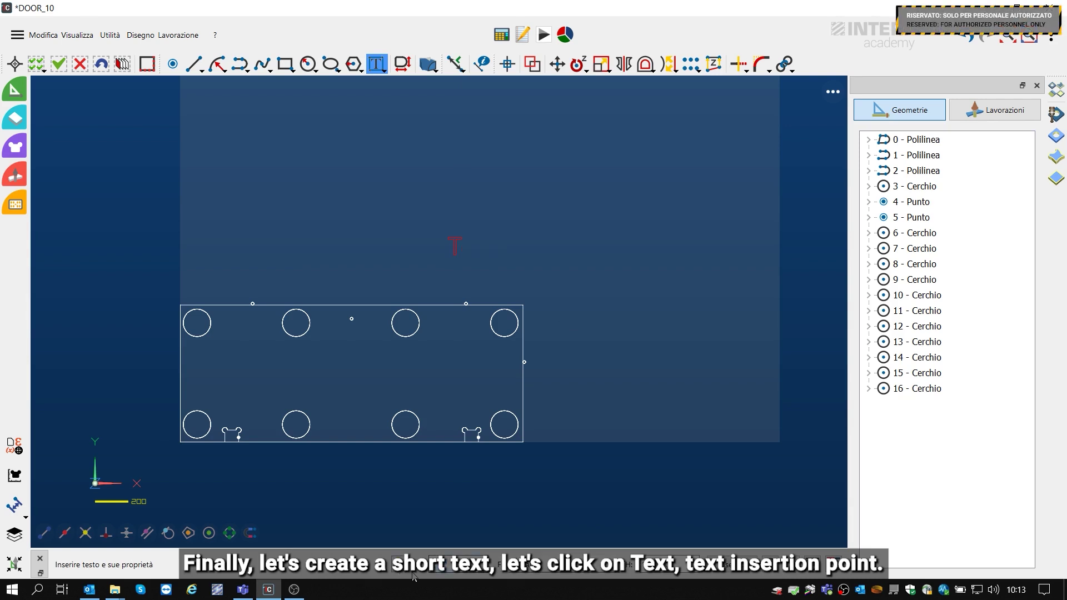
pyautogui.write('HICKNESS=10')
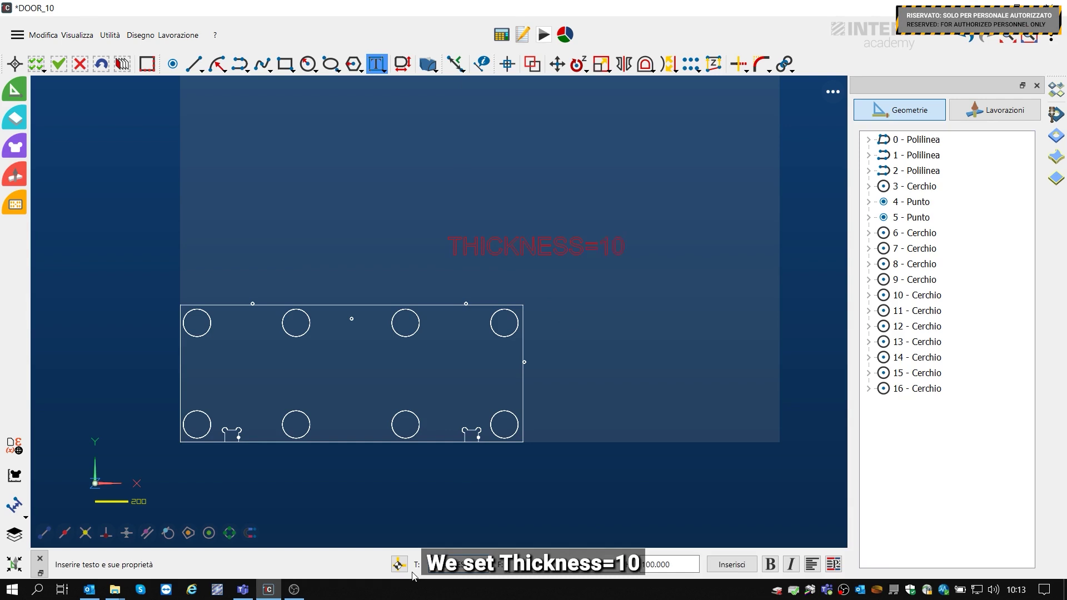
pyautogui.click(731, 564)
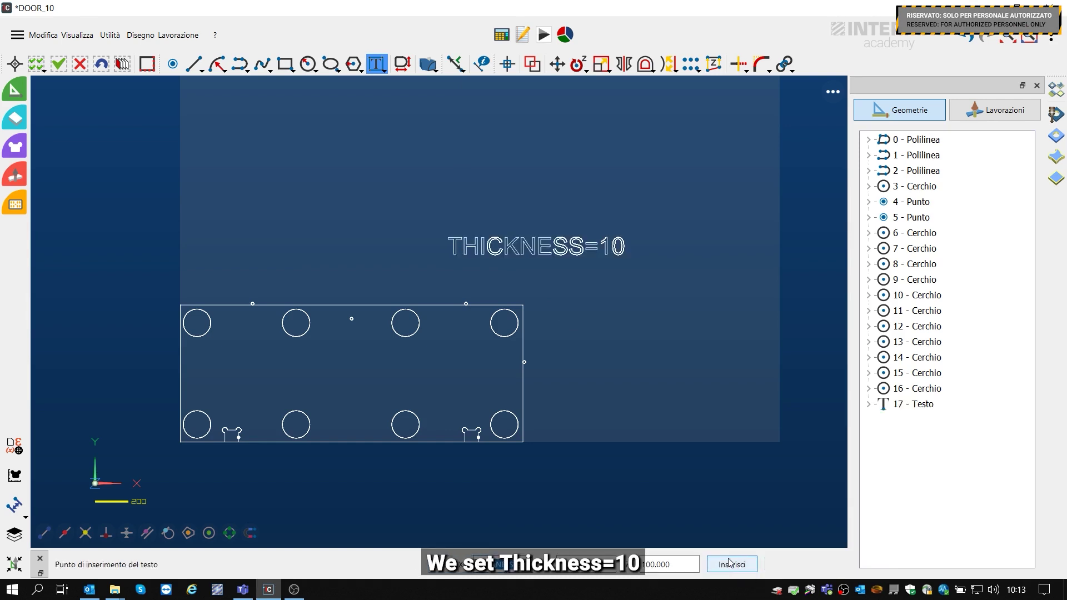
# Assign the THICKNESS=10 text to the SETTINGS layer and leave the text command.
pyautogui.click(868, 404)
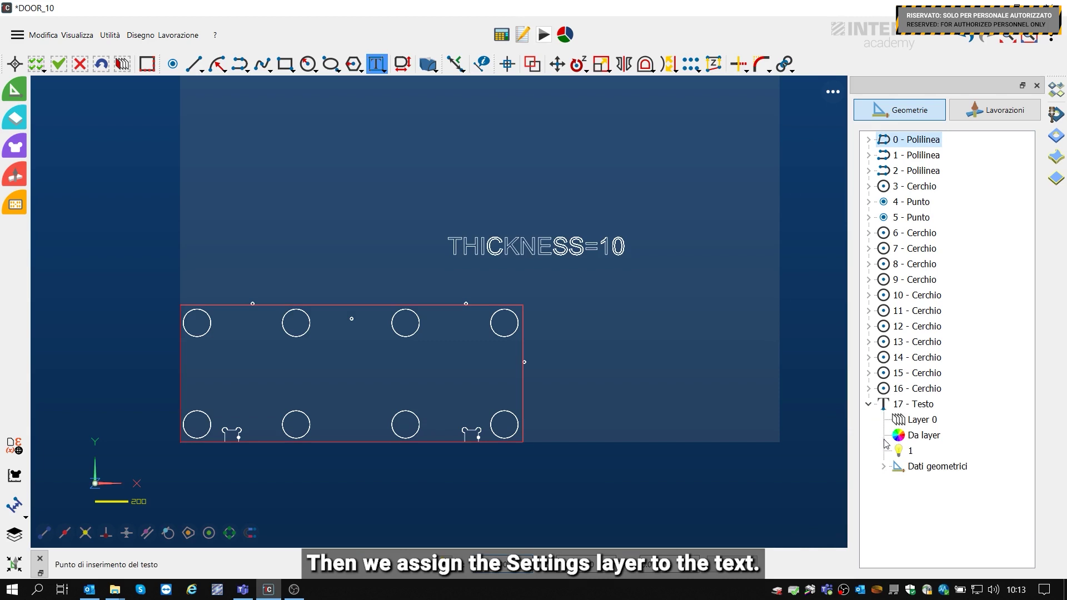
pyautogui.doubleClick(924, 436)
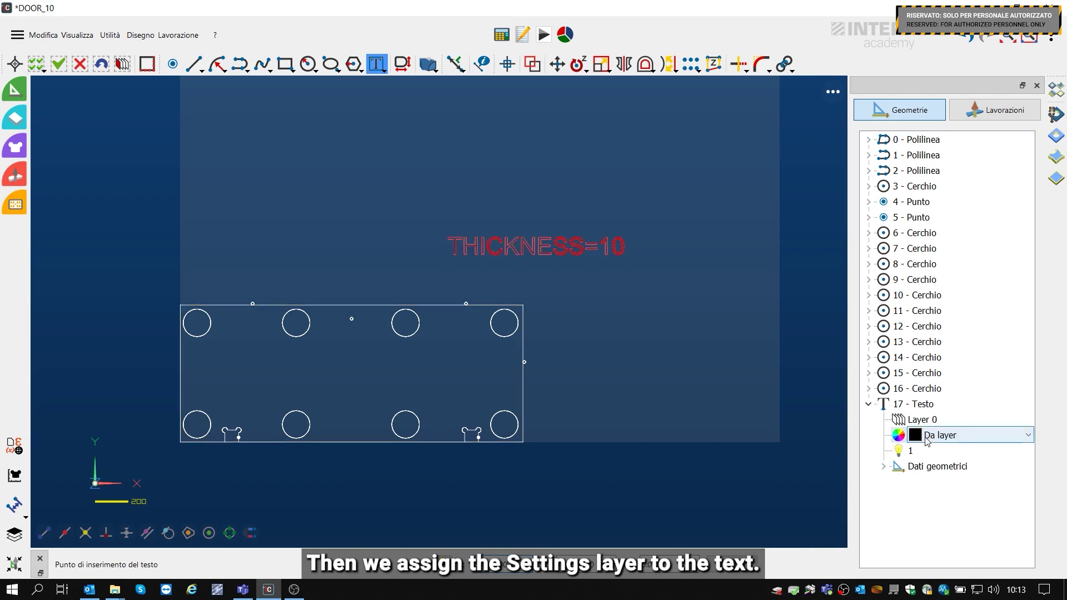
pyautogui.click(926, 438)
pyautogui.click(926, 439)
pyautogui.doubleClick(922, 420)
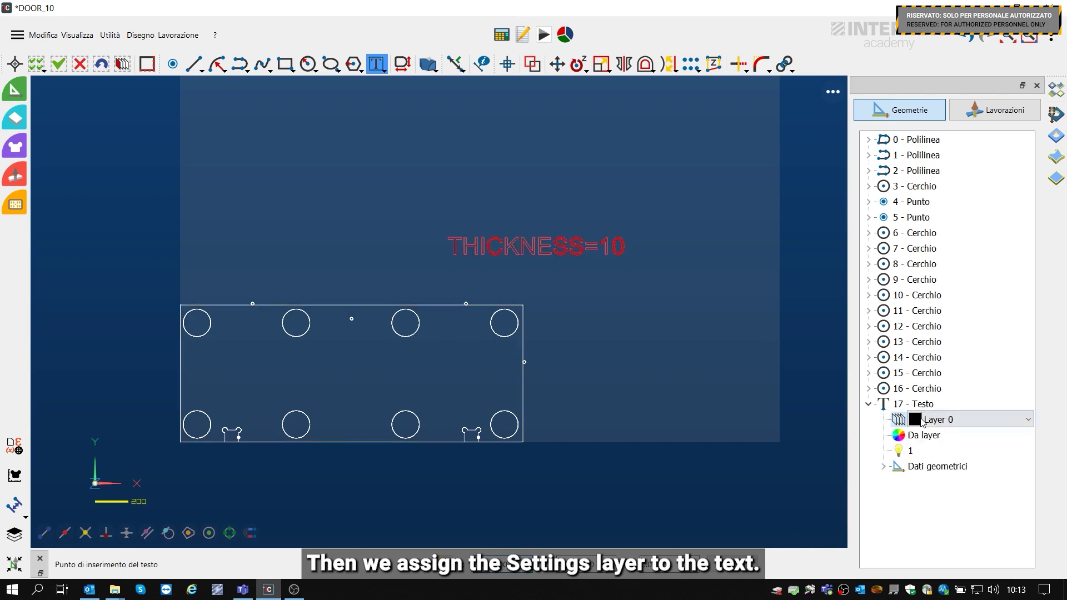
pyautogui.click(922, 421)
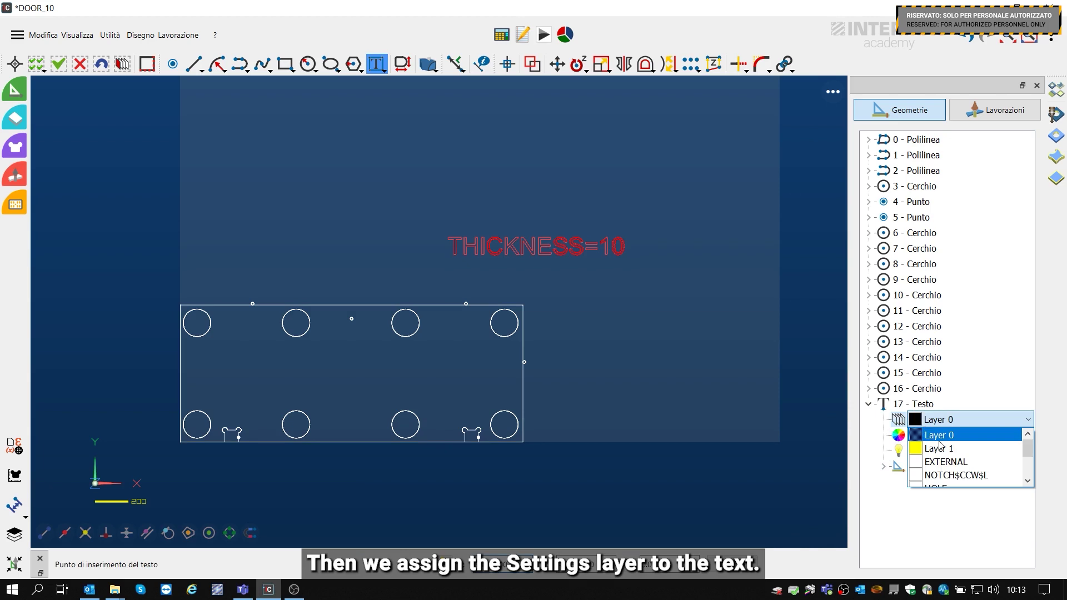
pyautogui.scroll(-2, 939, 444)
pyautogui.click(942, 474)
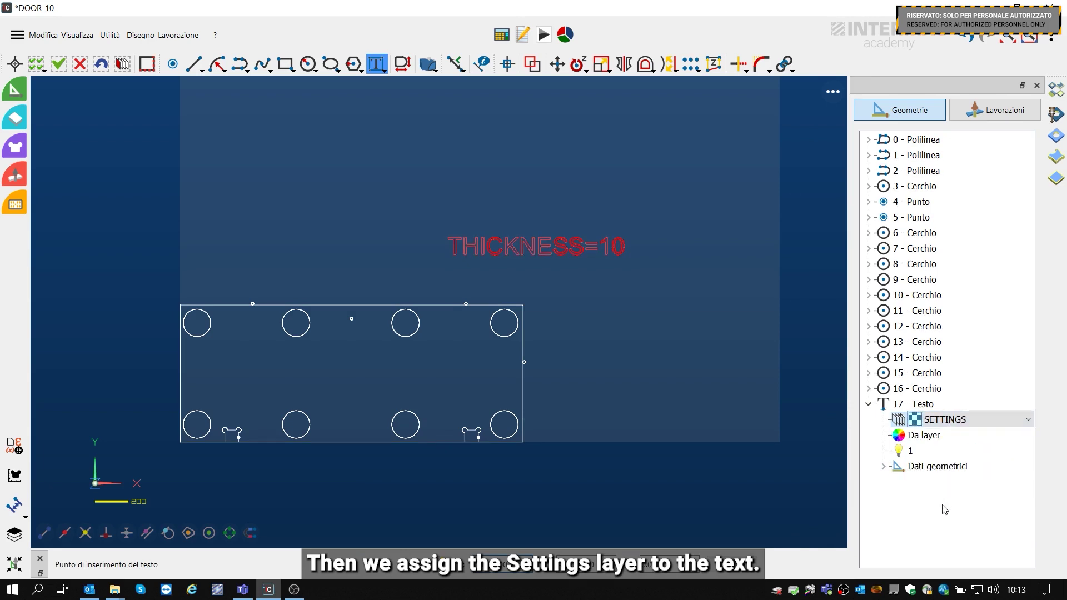
pyautogui.press('Escape')
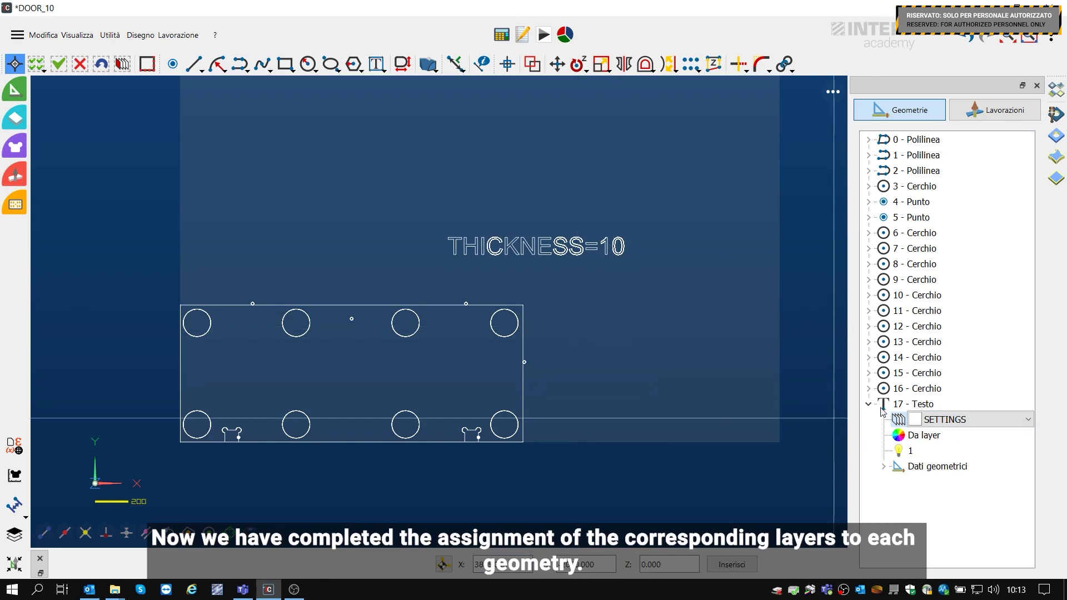
pyautogui.press('Escape')
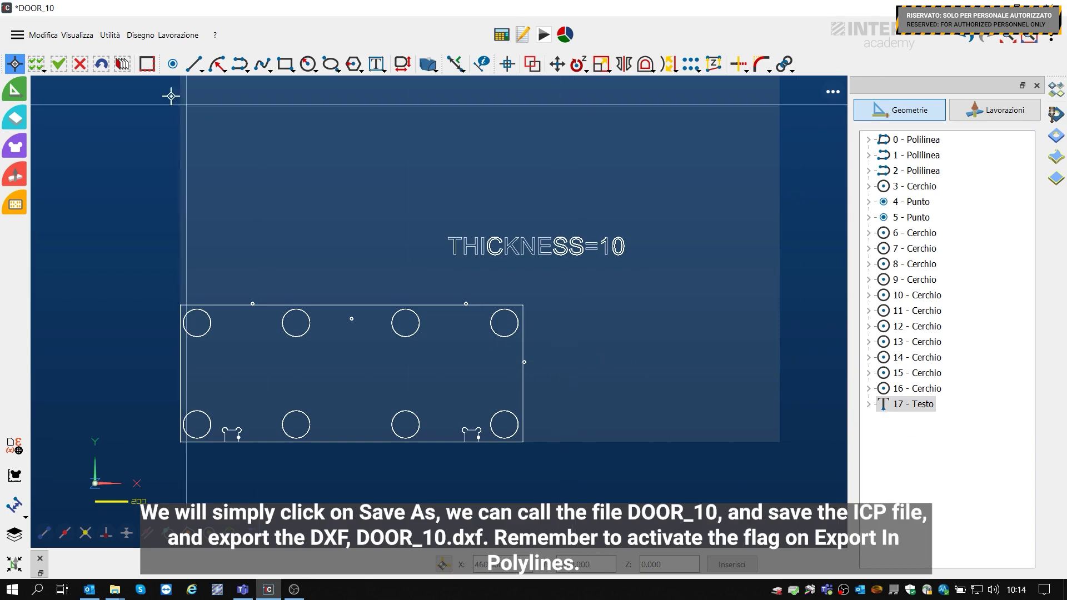
# Save a copy of the document to the Desktop as DOOR_10.icp.
pyautogui.click(15, 39)
pyautogui.click(56, 96)
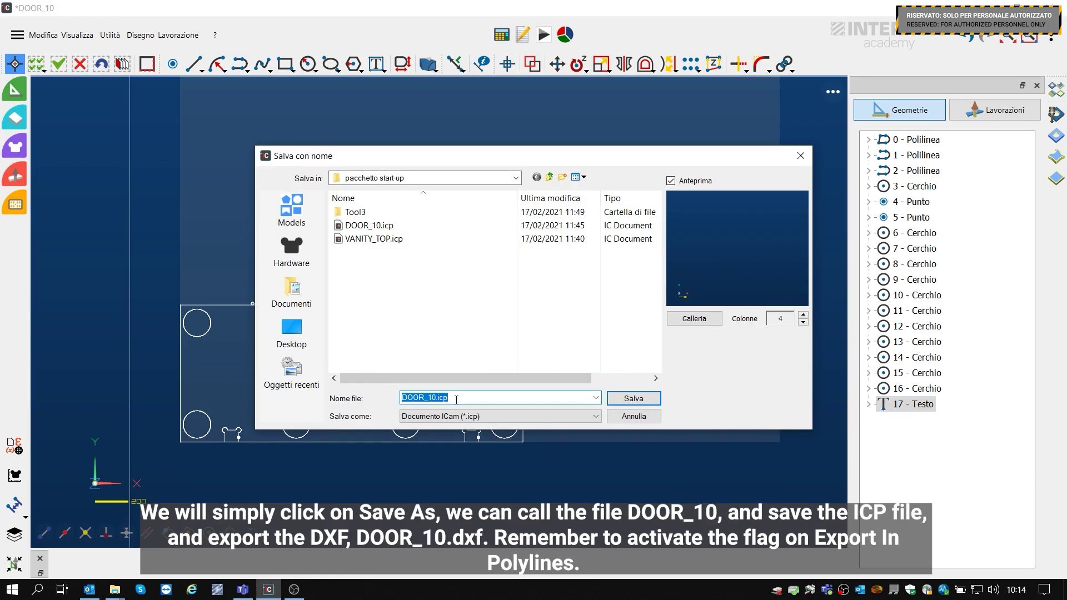
pyautogui.click(291, 332)
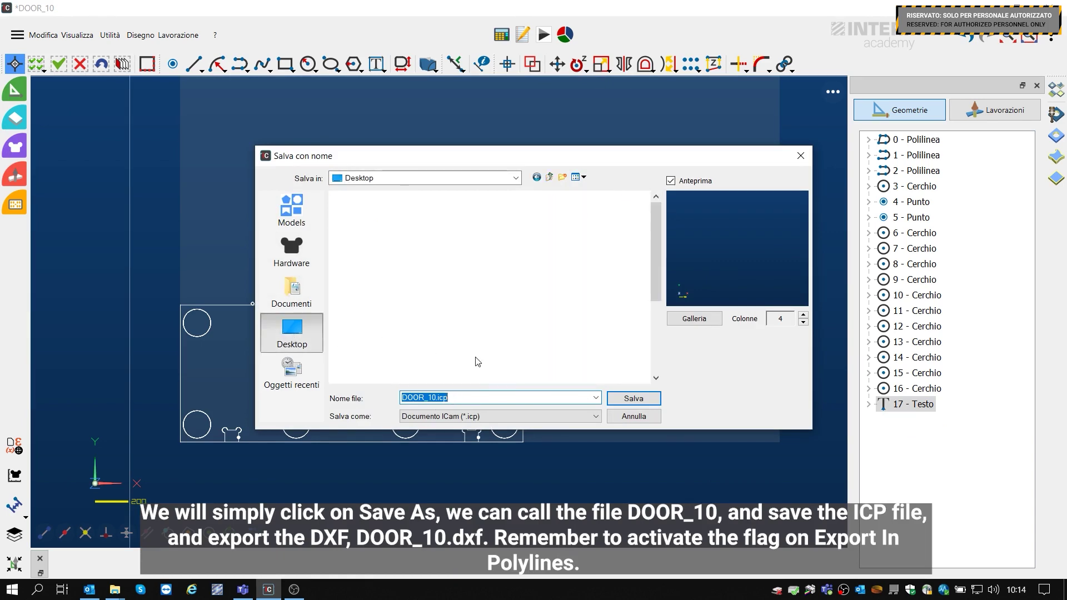
pyautogui.click(633, 398)
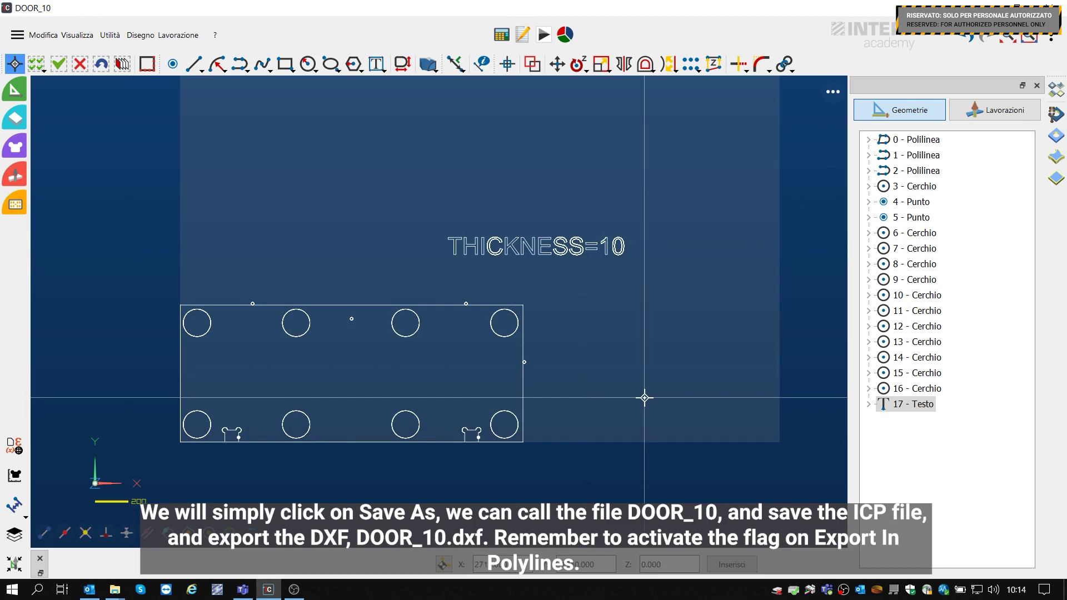
# Set up a DXF export of the drawing as DOOR_10.dxf with the Esporta in polilinee option enabled.
pyautogui.click(18, 34)
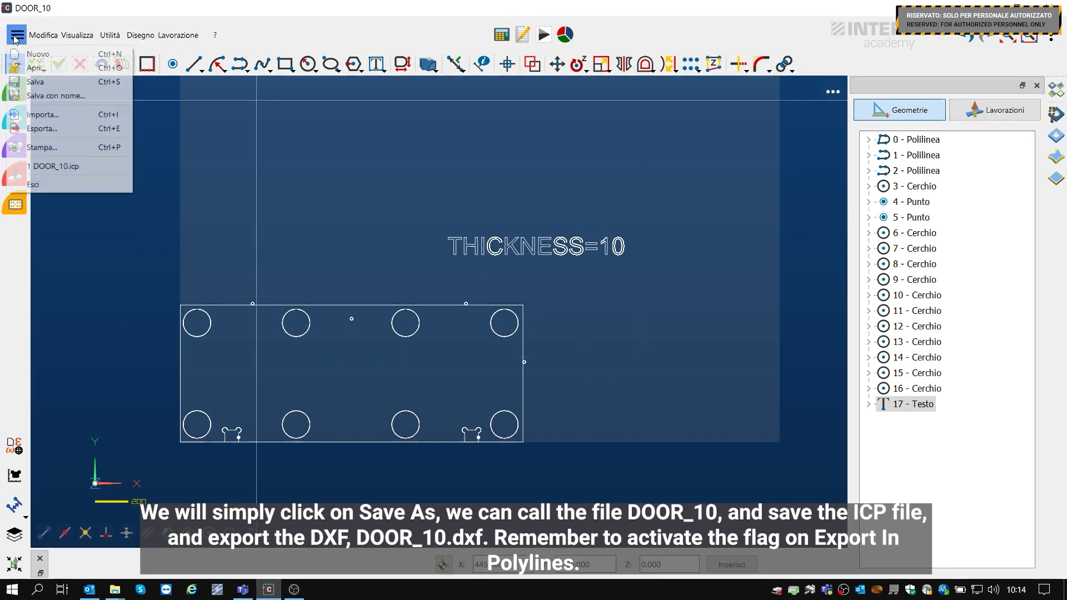
pyautogui.click(54, 130)
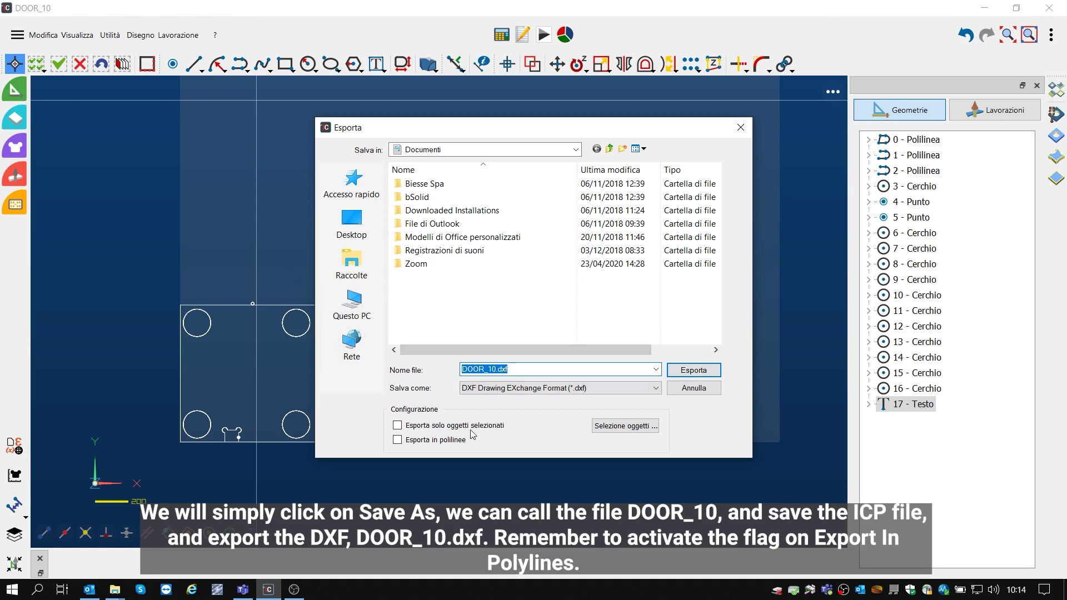
pyautogui.click(397, 440)
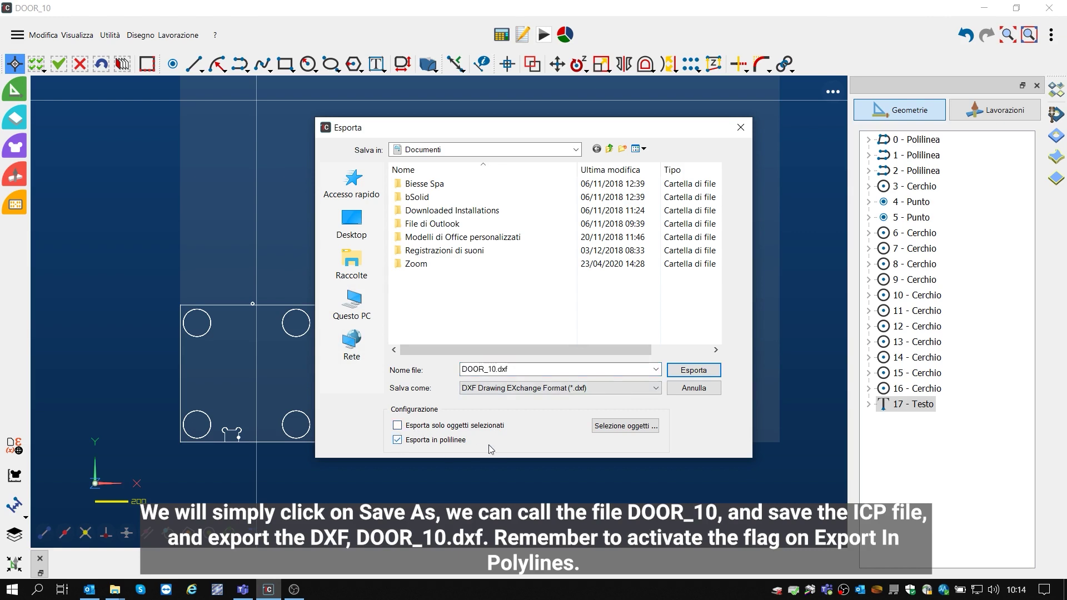